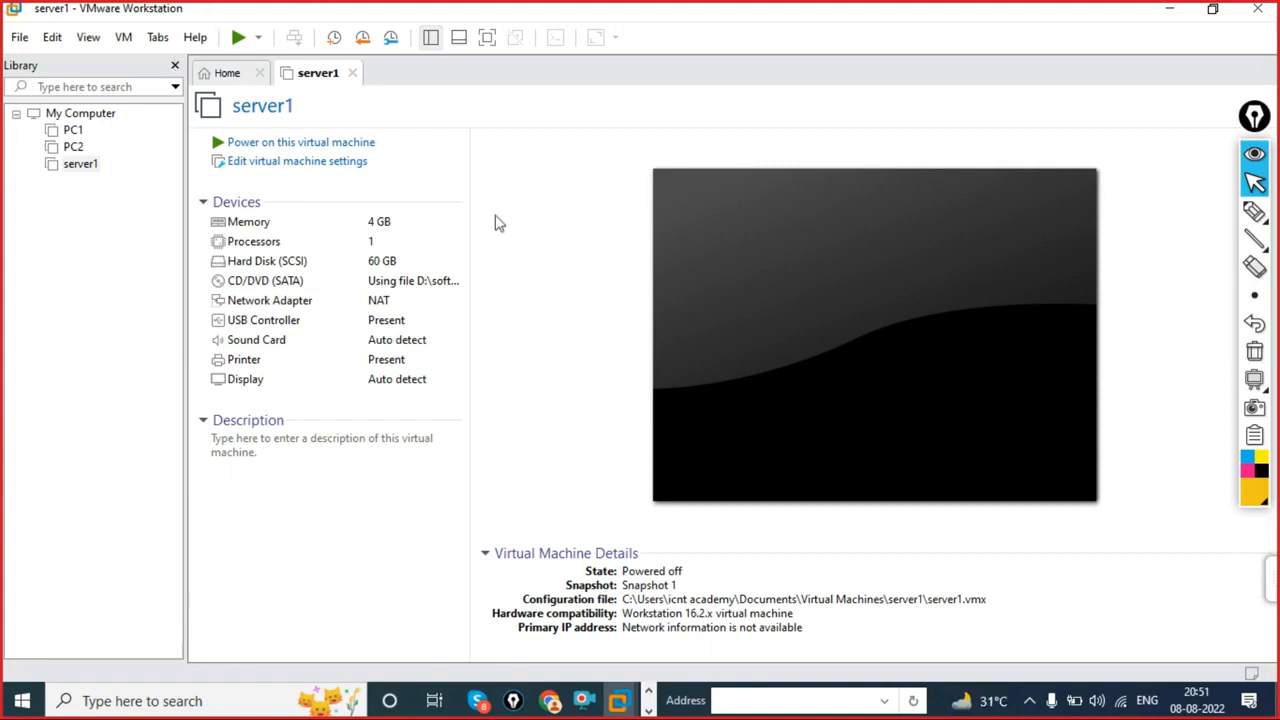
# - Power on server1, switch it to full screen, and send Ctrl+Alt+Del to sign in as Administrator
pyautogui.click(323, 142)
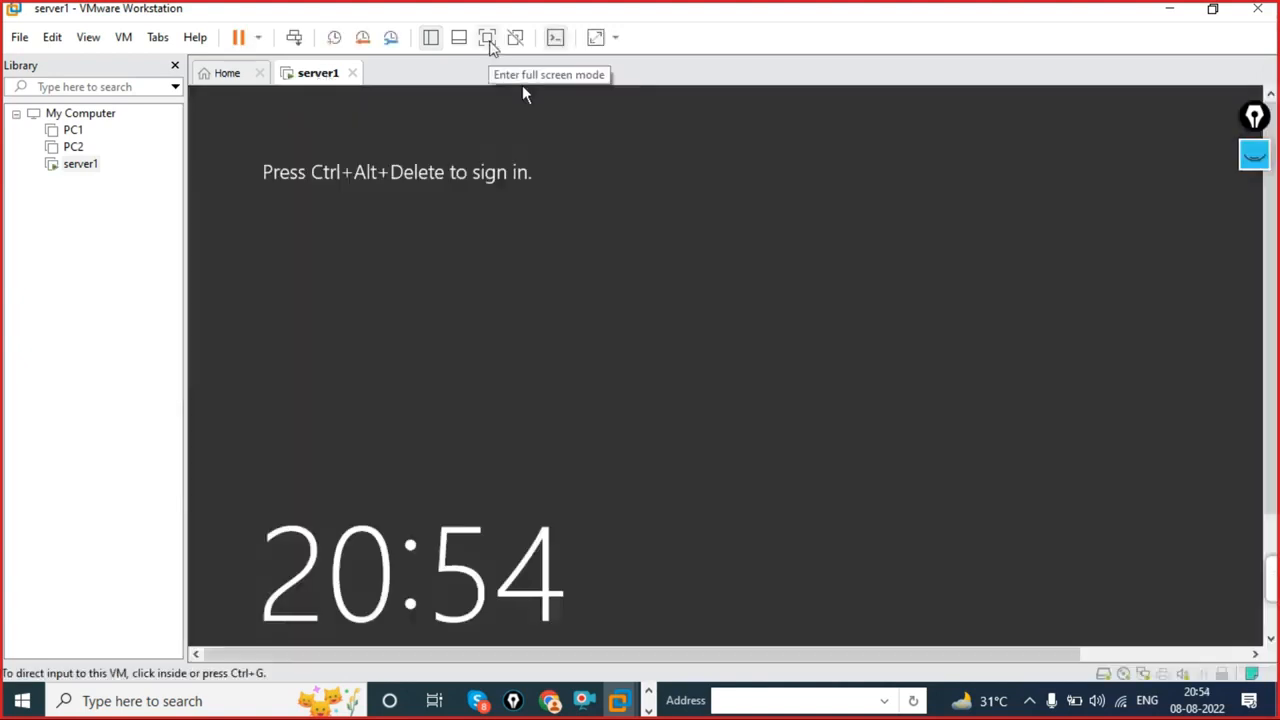
pyautogui.click(487, 37)
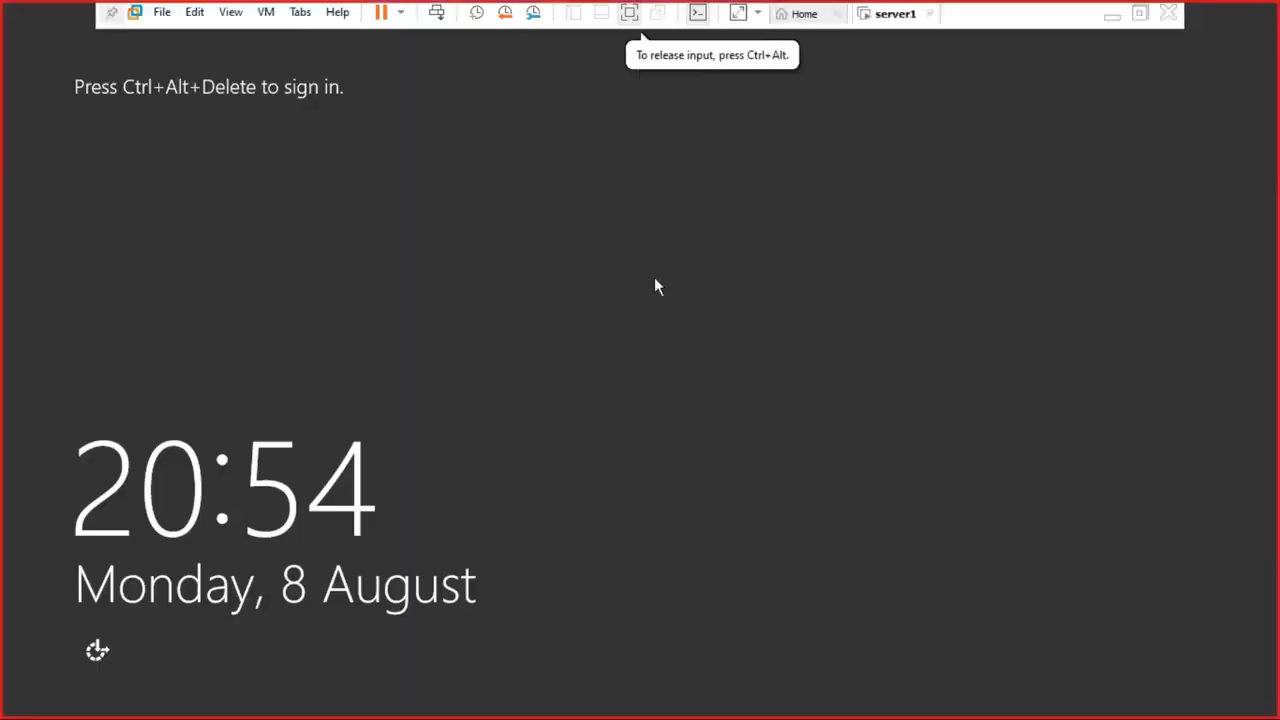
pyautogui.hotkey('ctrl', 'alt', 'Delete')
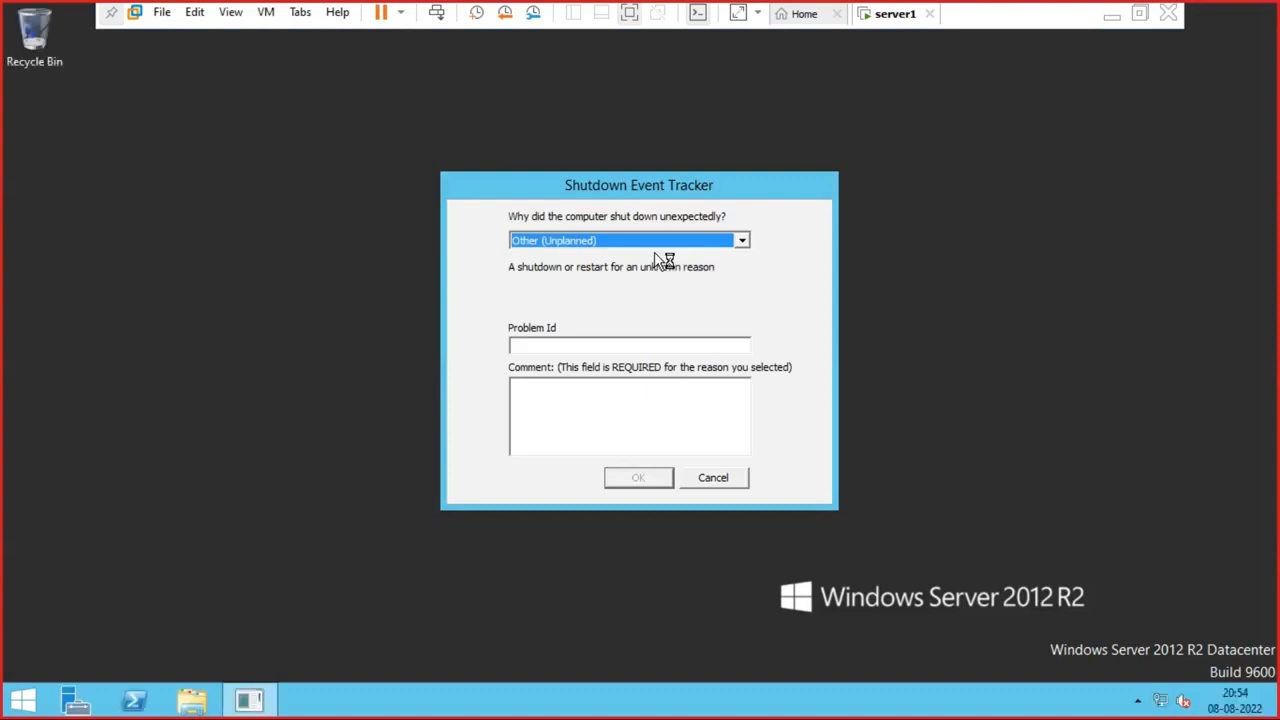
# - Cancel the Shutdown Event Tracker prompt and close Server Manager
pyautogui.click(713, 480)
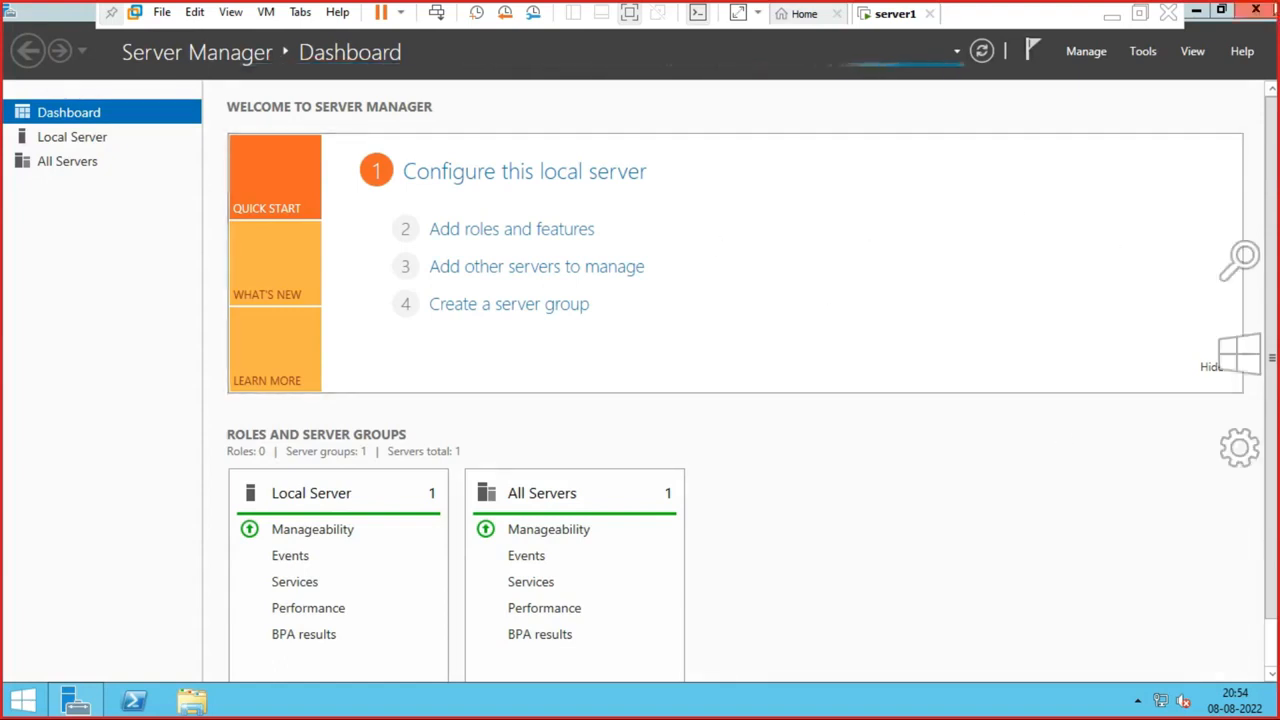
pyautogui.click(1256, 9)
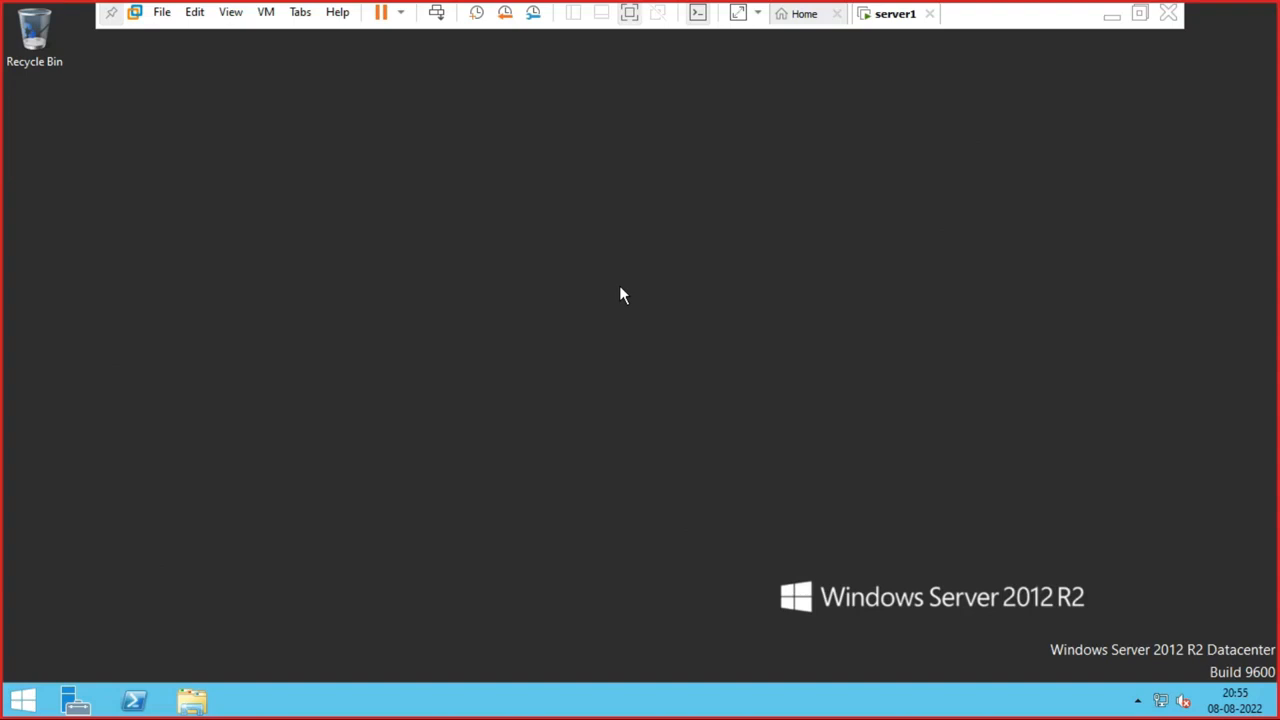
# - Open the Run box, then try to format Local Disk (C:) in This PC and acknowledge the refusal
pyautogui.press('super+r')
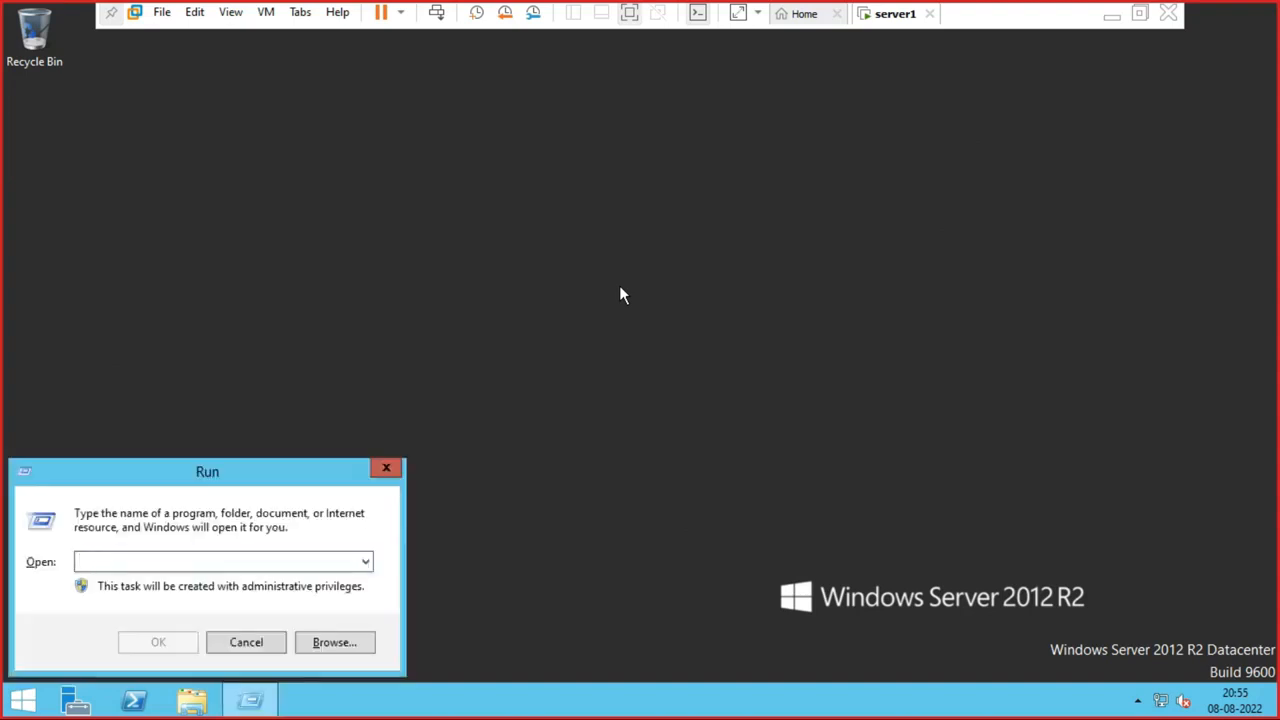
pyautogui.press('super+e')
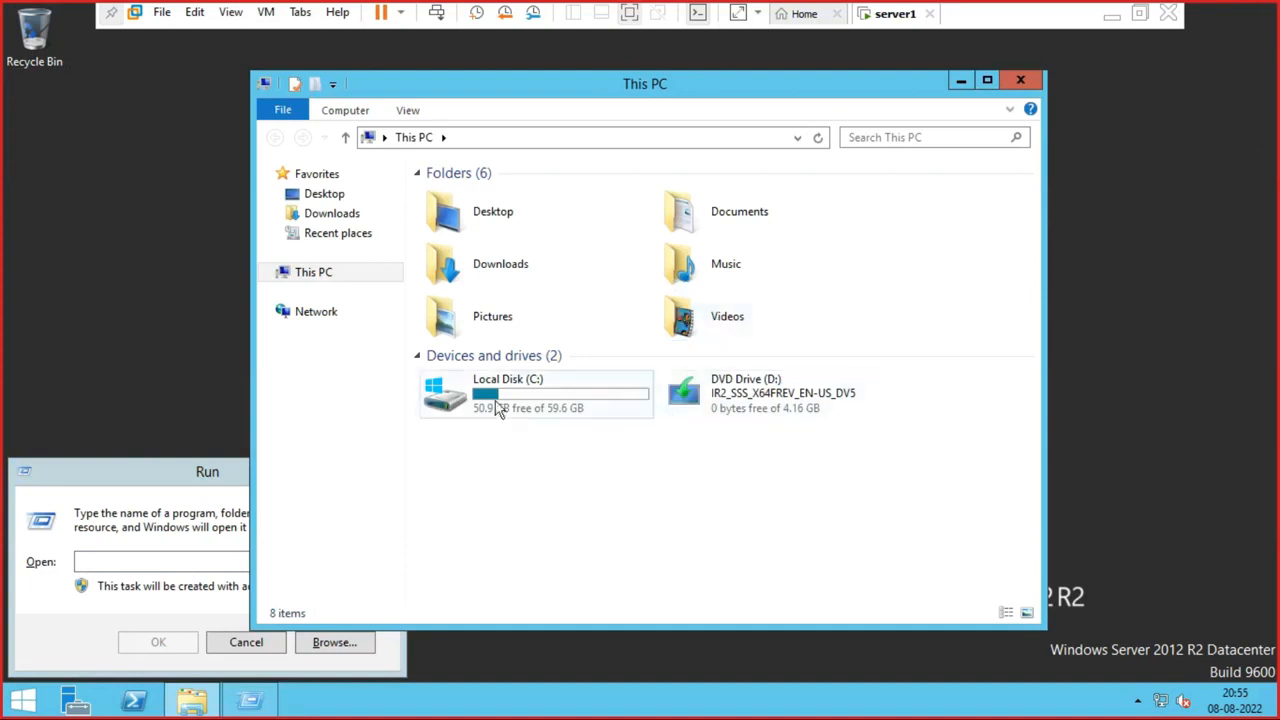
pyautogui.click(497, 400)
pyautogui.rightClick(497, 400)
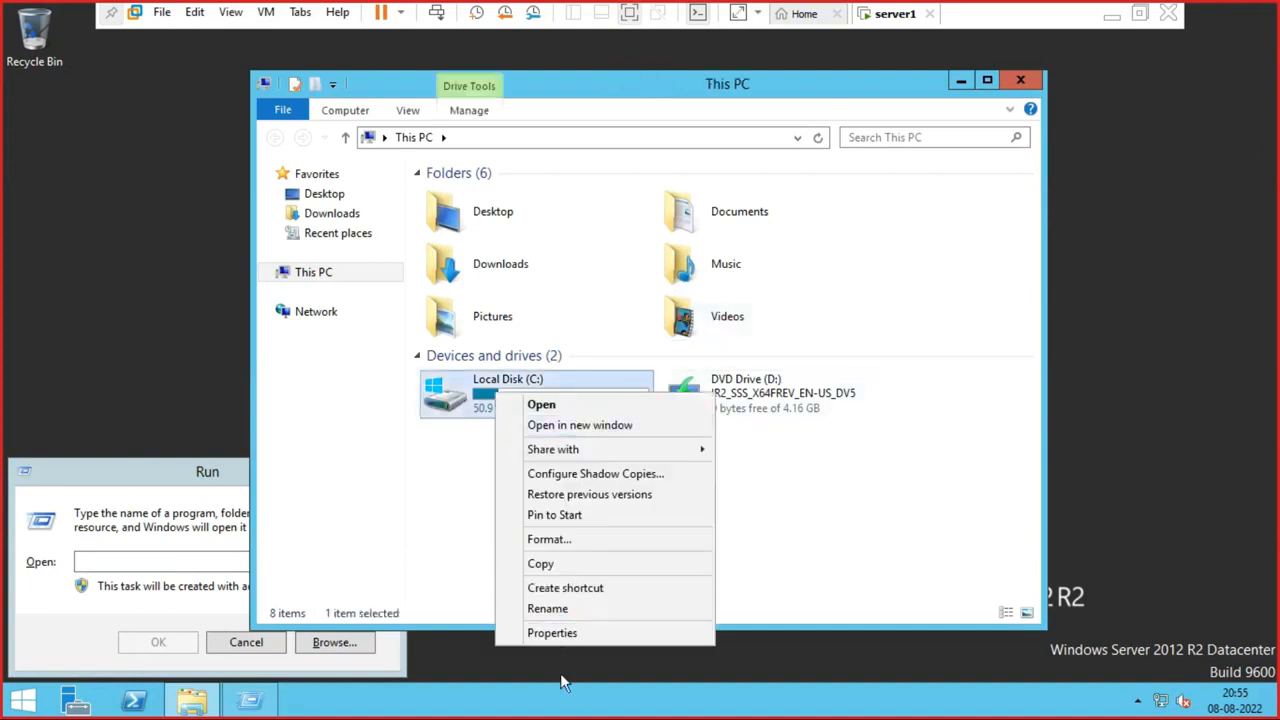
pyautogui.click(570, 539)
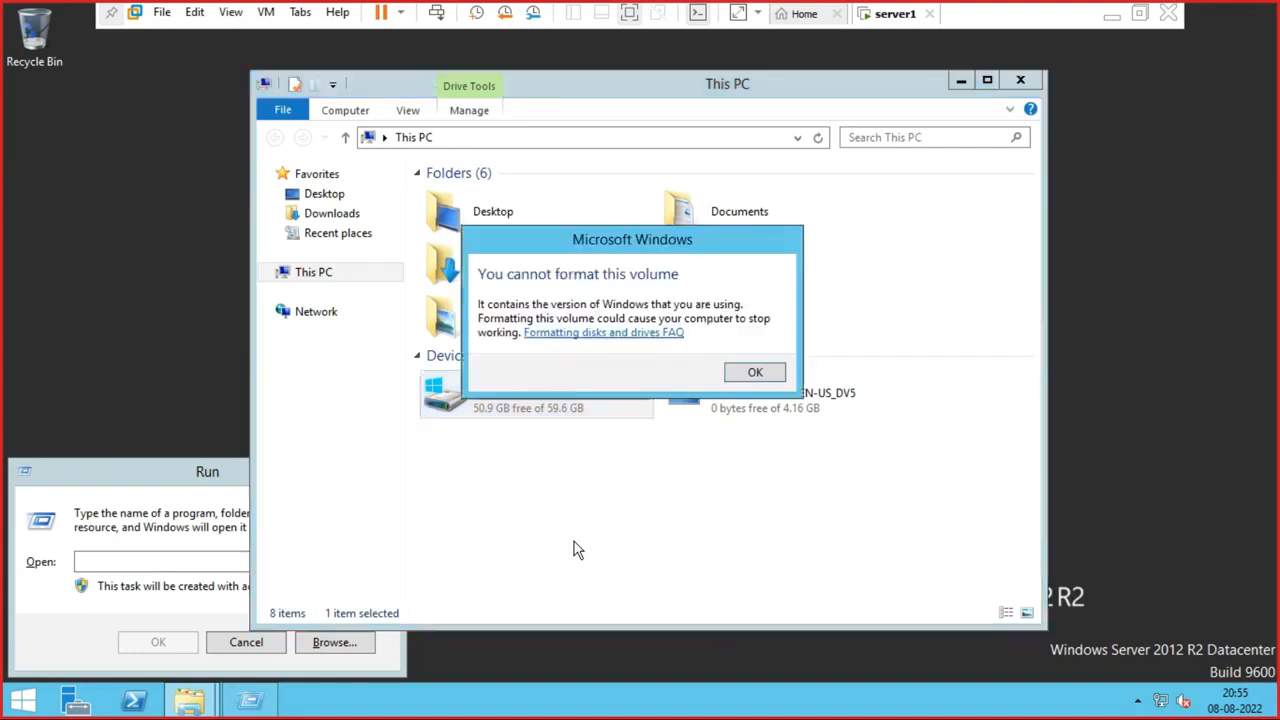
pyautogui.click(757, 372)
# - View the properties of Local Disk (C:), then close them and This PC
pyautogui.rightClick(503, 410)
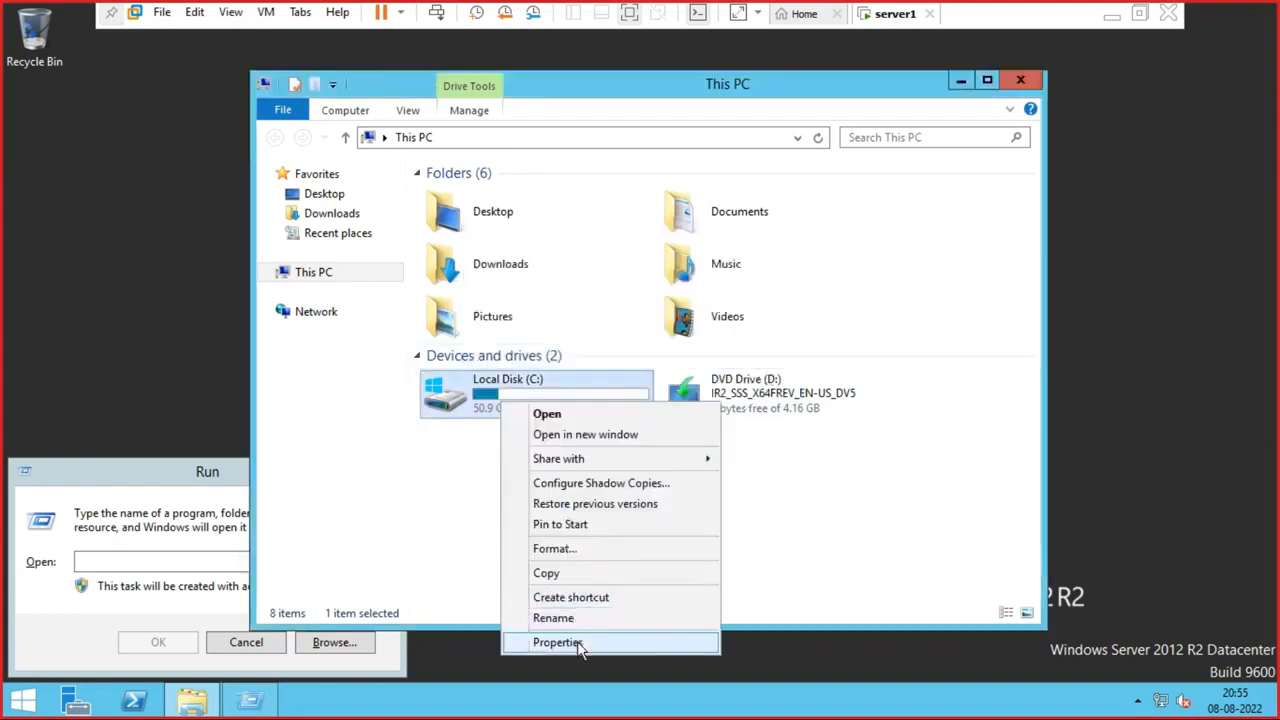
pyautogui.click(577, 642)
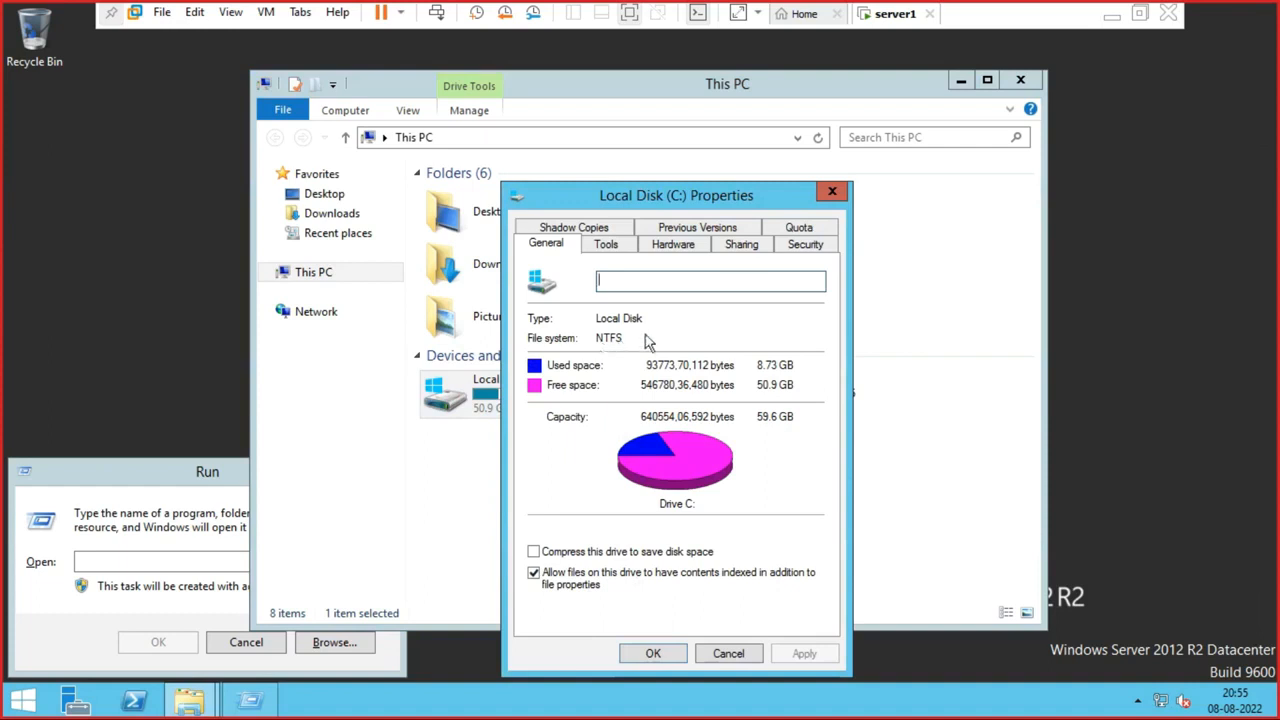
pyautogui.click(832, 191)
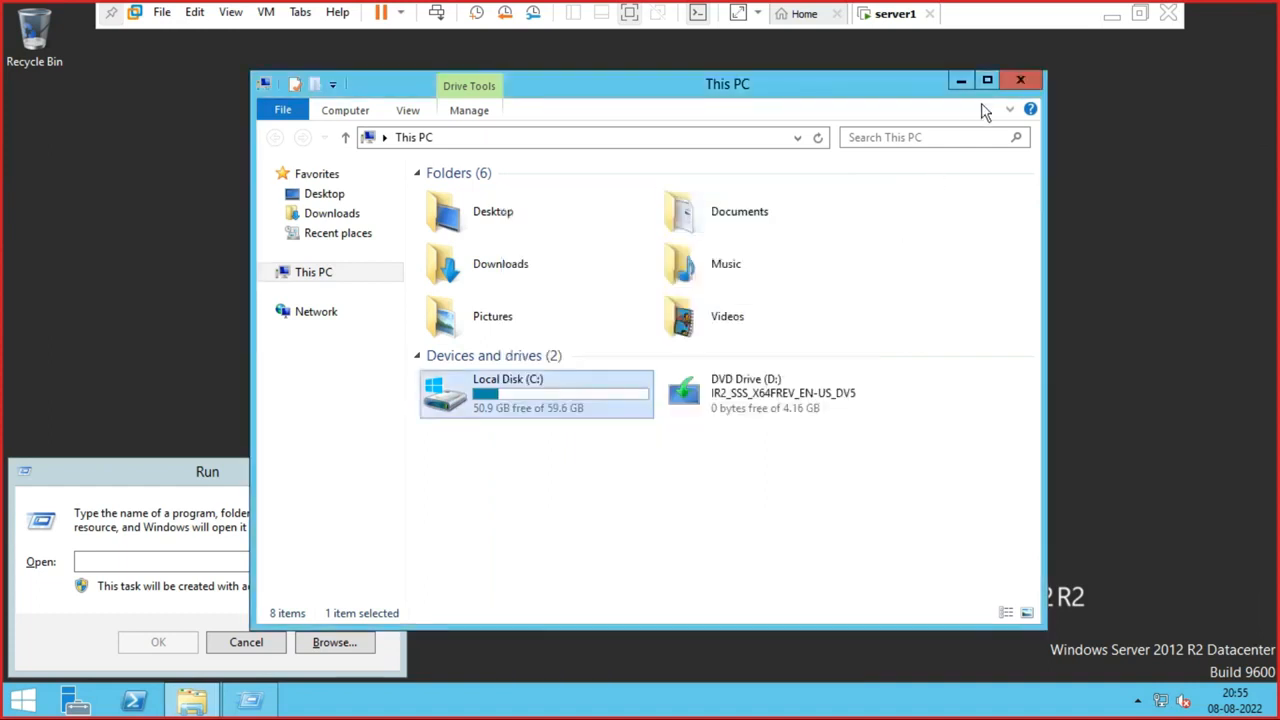
pyautogui.click(1020, 82)
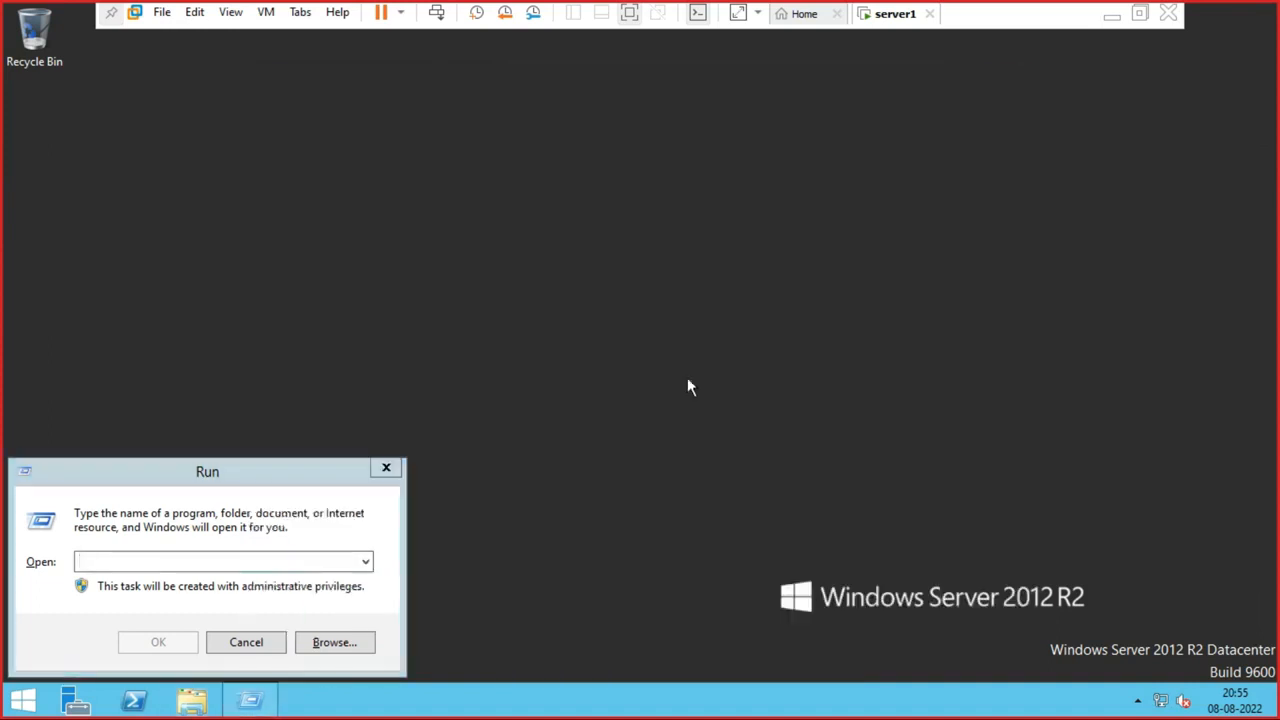
# - Run ncpa.cpl and open the IPv4 properties of the Ethernet0 adapter
pyautogui.click(218, 471)
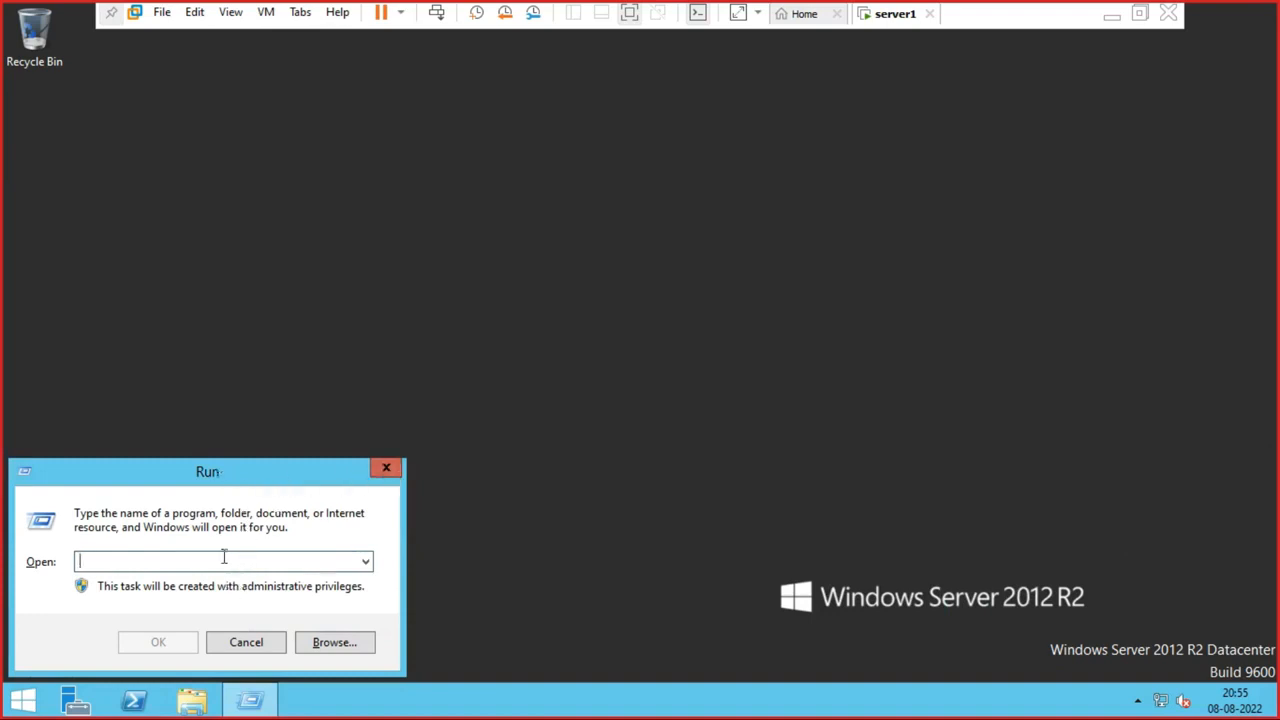
pyautogui.write('ncpa.')
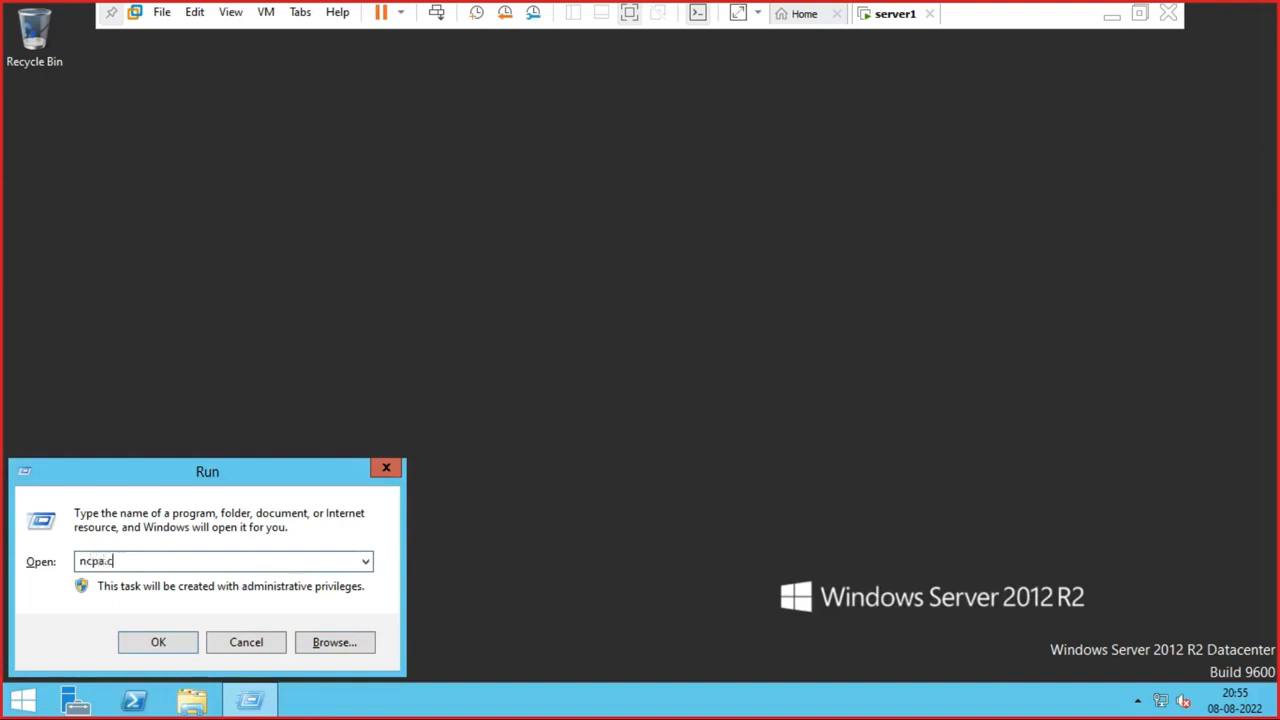
pyautogui.write('c')
pyautogui.write('pl')
pyautogui.press('Return')
pyautogui.doubleClick(357, 214)
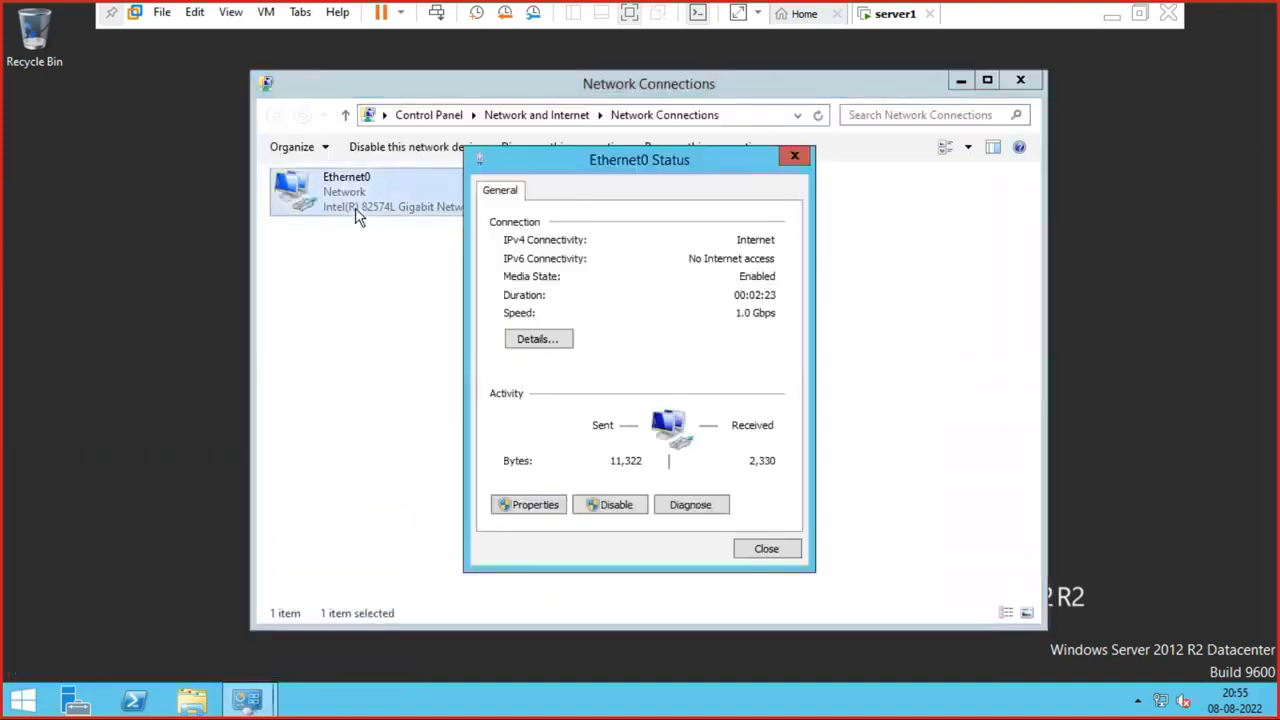
pyautogui.click(530, 505)
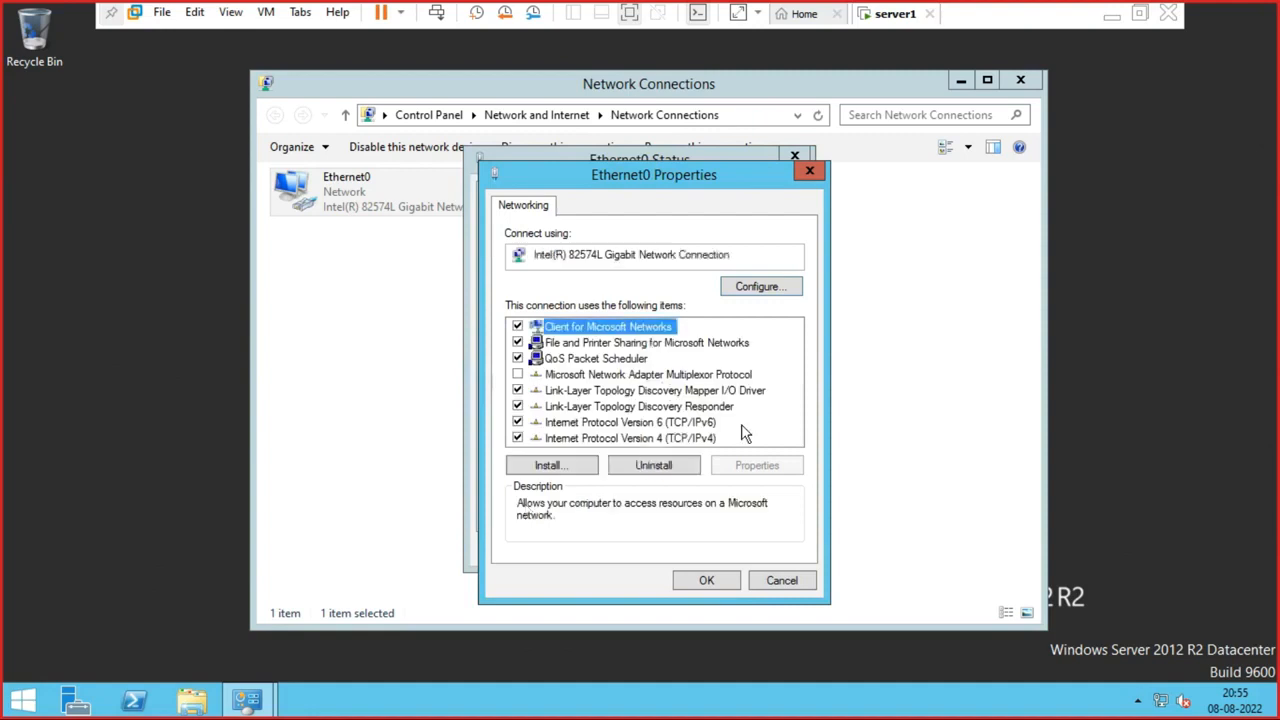
pyautogui.click(610, 438)
pyautogui.click(737, 461)
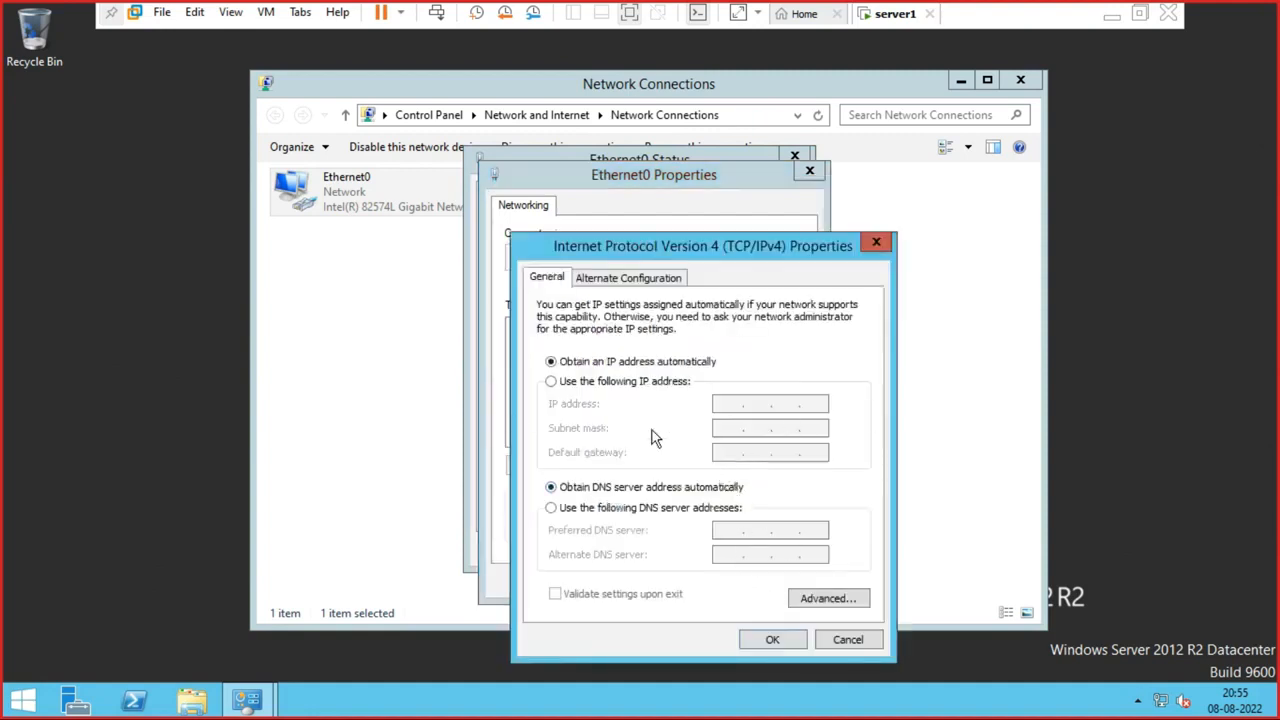
# - Assign static IP 192.168.0.1, mask 255.255.255.0 and preferred DNS 192.168.0.1
pyautogui.click(564, 385)
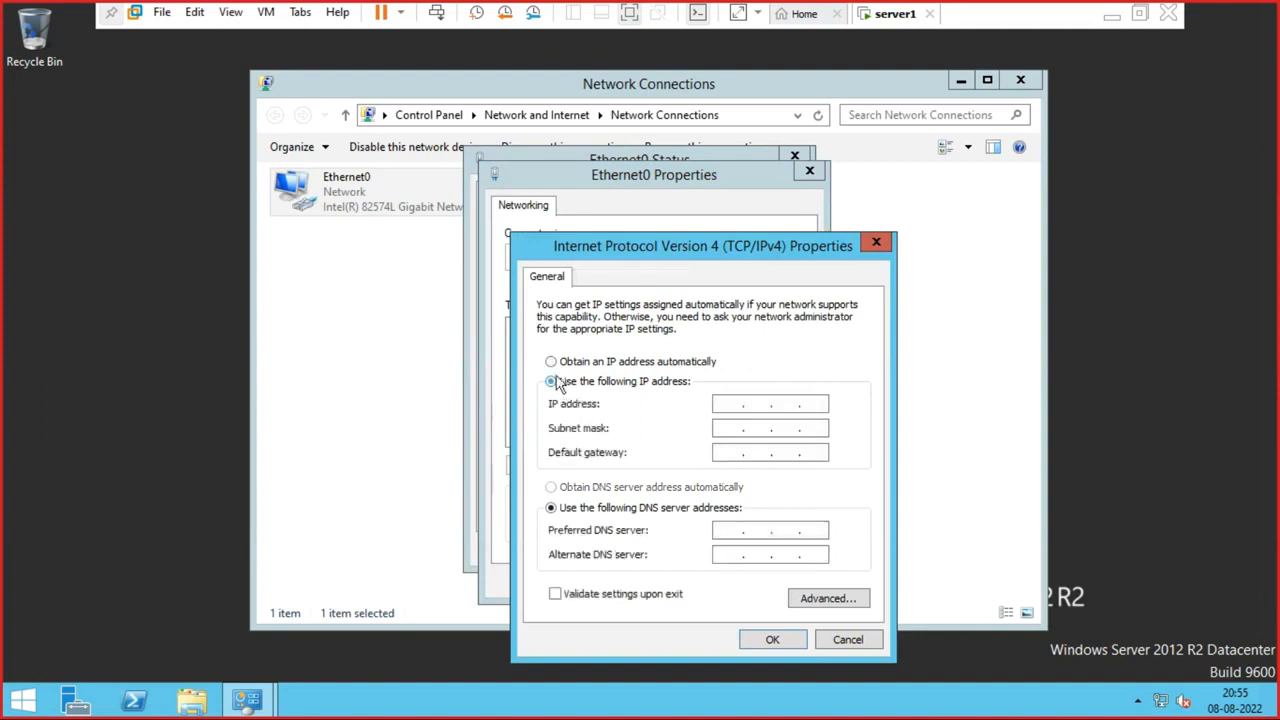
pyautogui.click(723, 407)
pyautogui.write('192 . 168 . 0 . 1')
pyautogui.press('Tab')
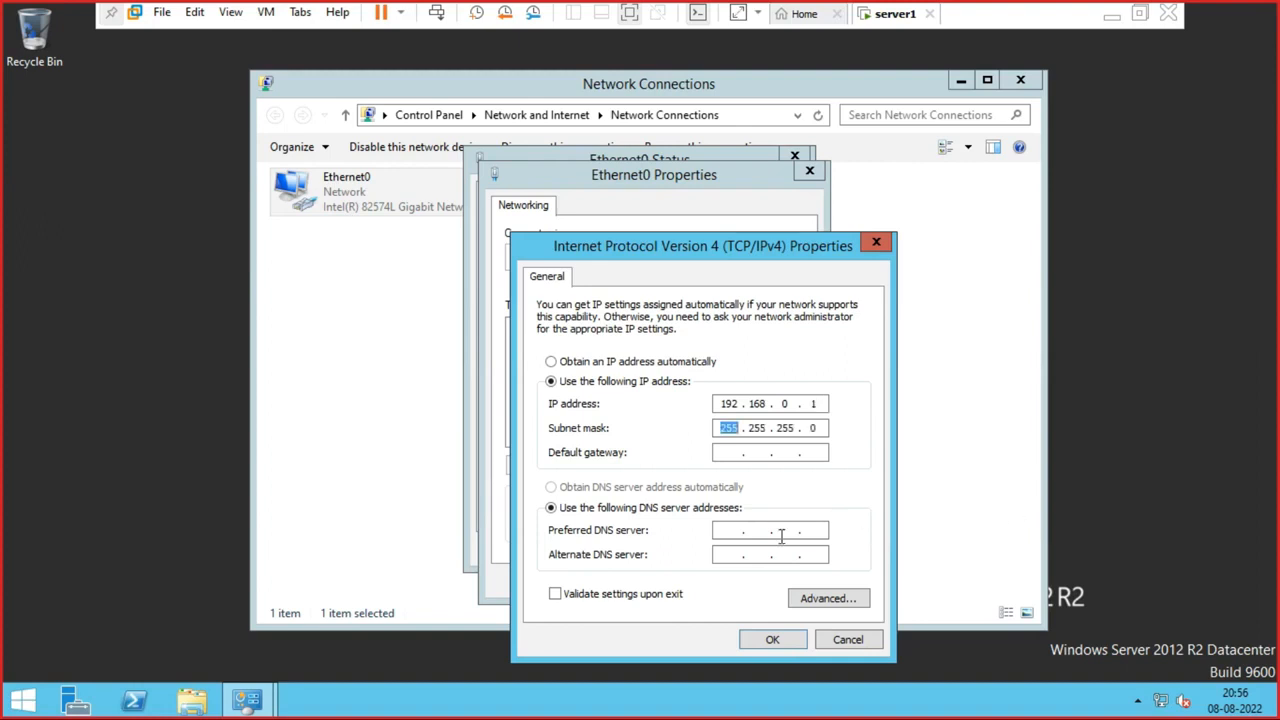
pyautogui.click(721, 529)
pyautogui.write('192 . 168 . 0 . 1')
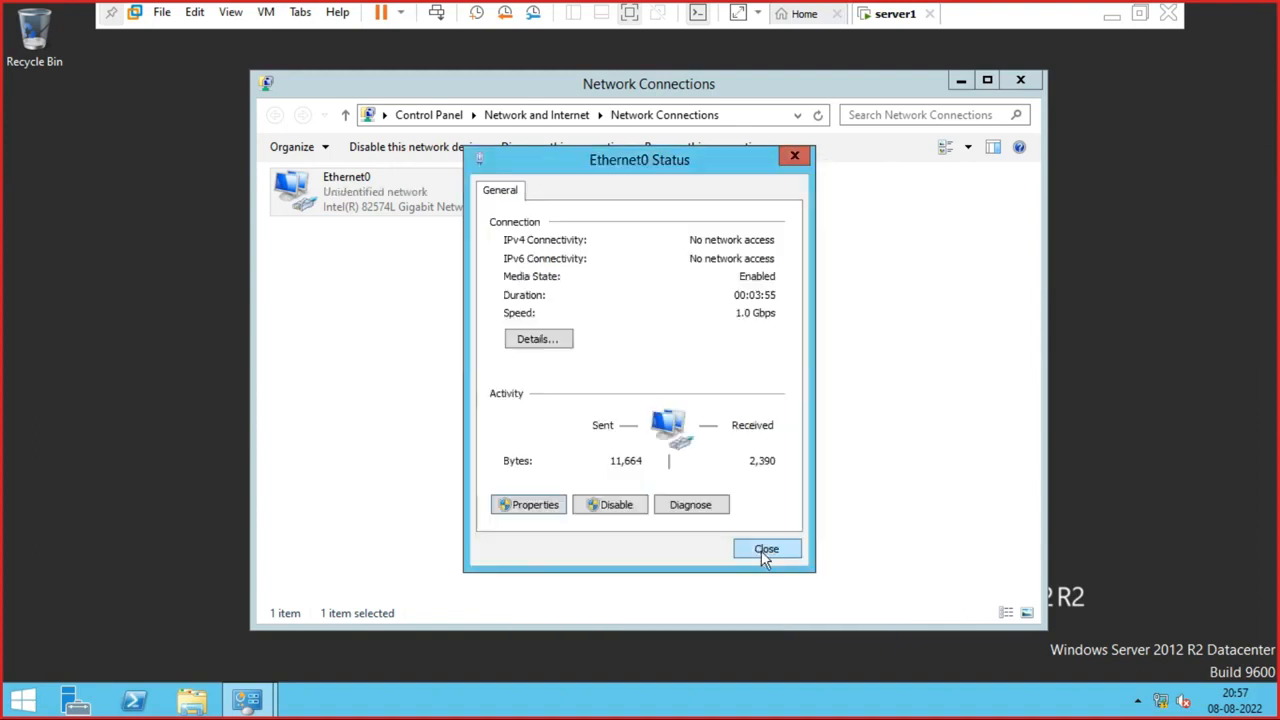
# - Close the Ethernet0 Status and Network Connections windows
pyautogui.click(763, 552)
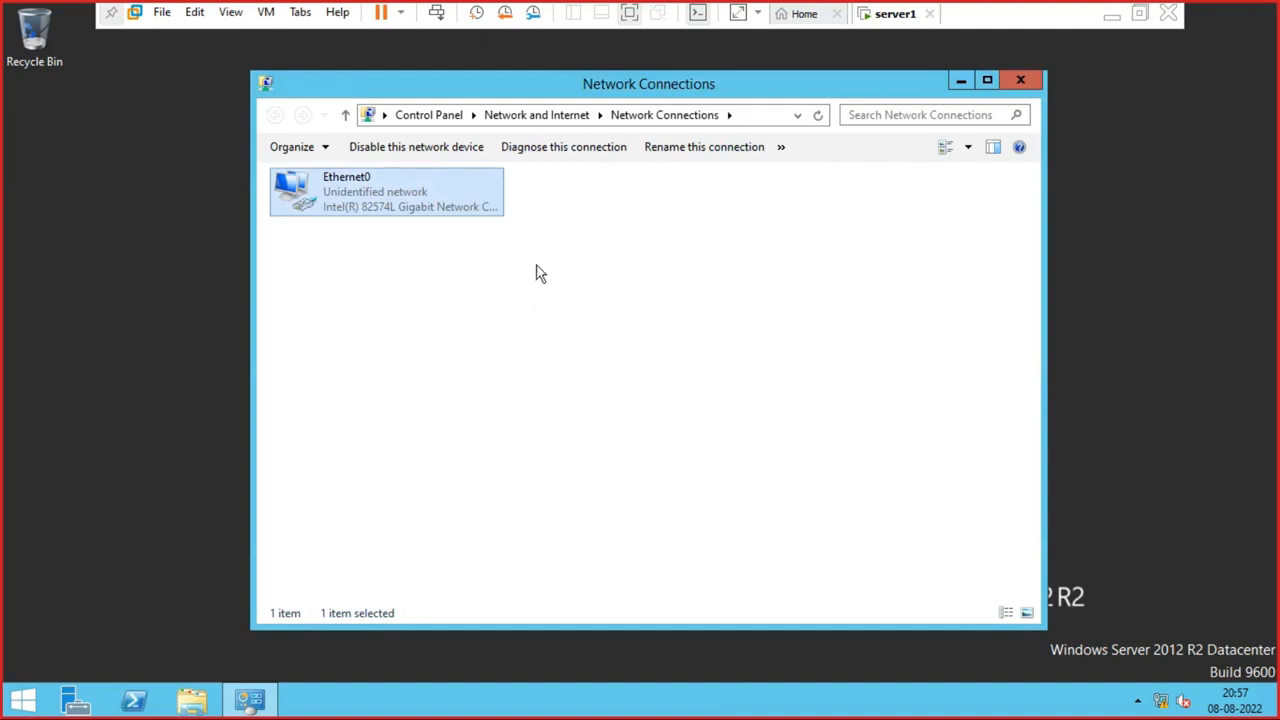
pyautogui.click(1020, 81)
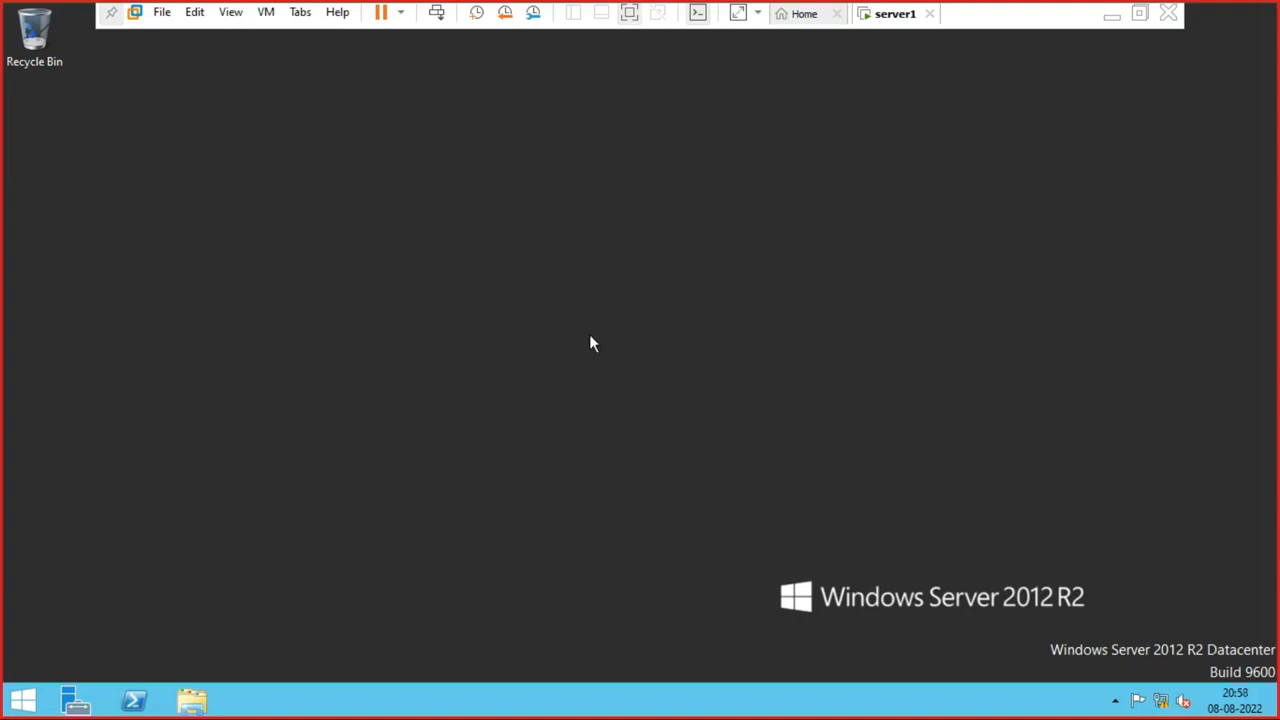
# - Launch Server Manager from the taskbar, close it, then reopen it to the Dashboard
pyautogui.click(84, 706)
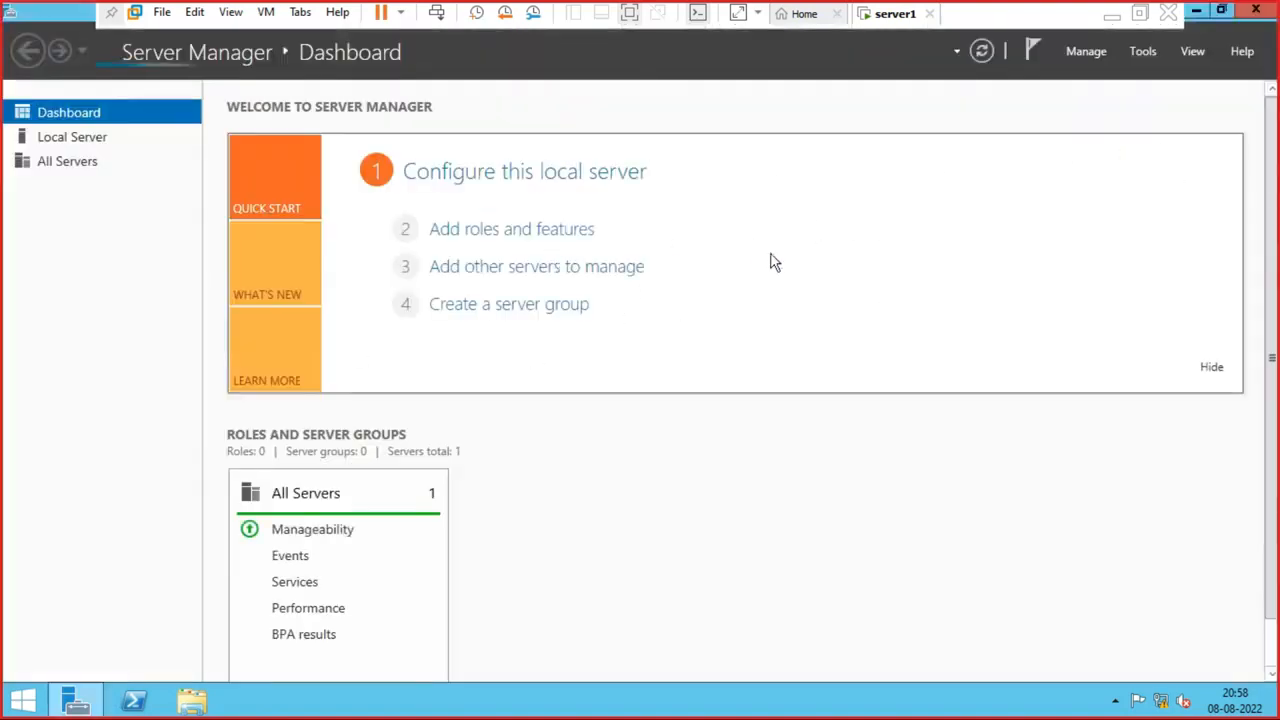
pyautogui.click(1256, 10)
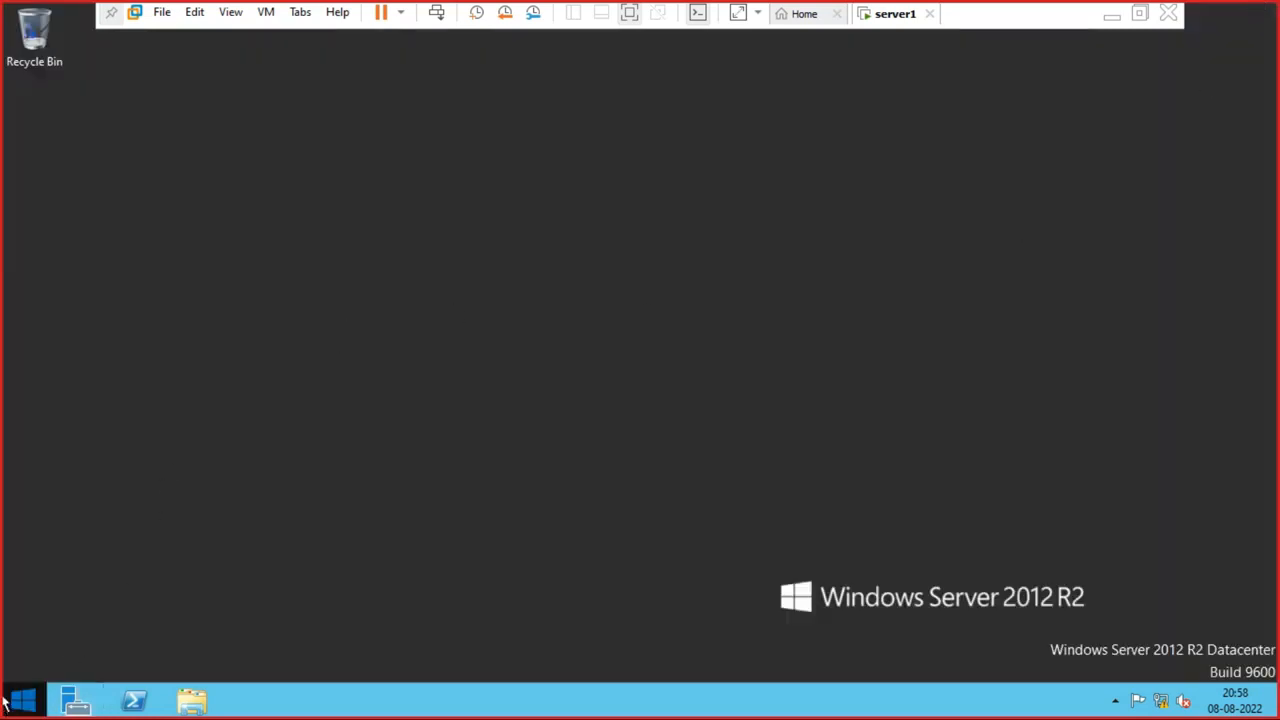
pyautogui.click(72, 701)
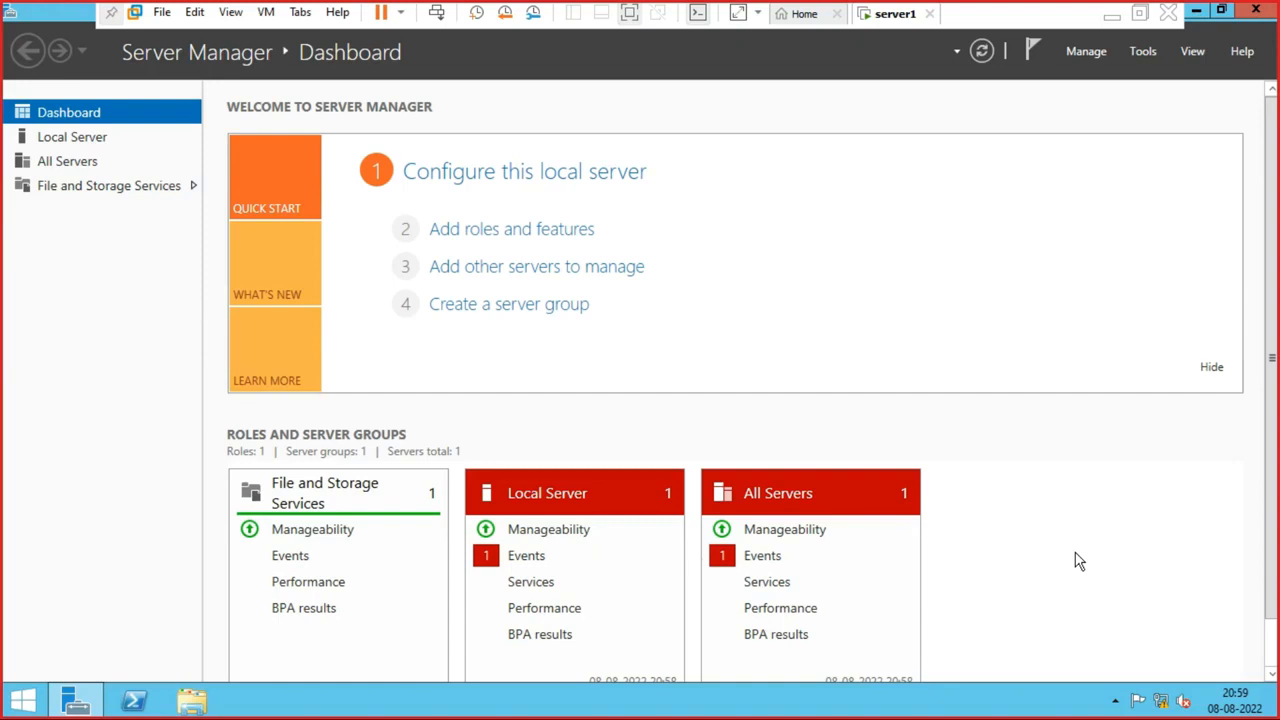
pyautogui.press('super+r')
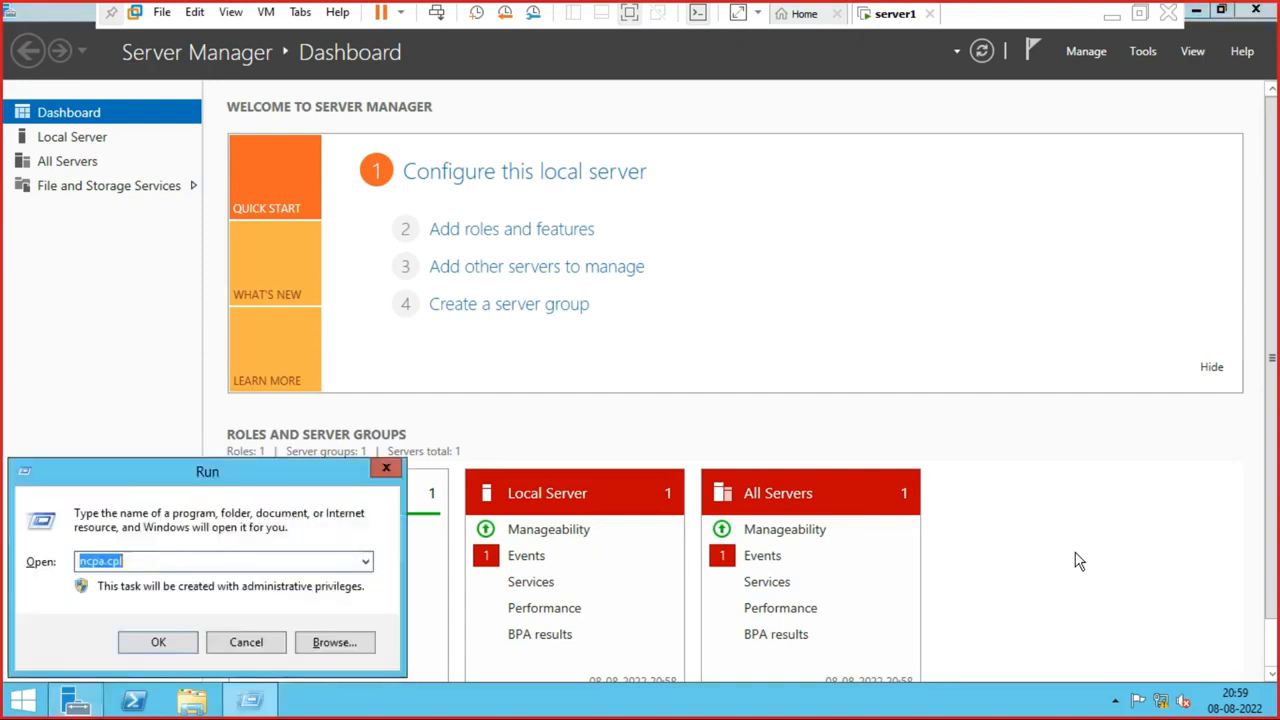
pyautogui.write('nc')
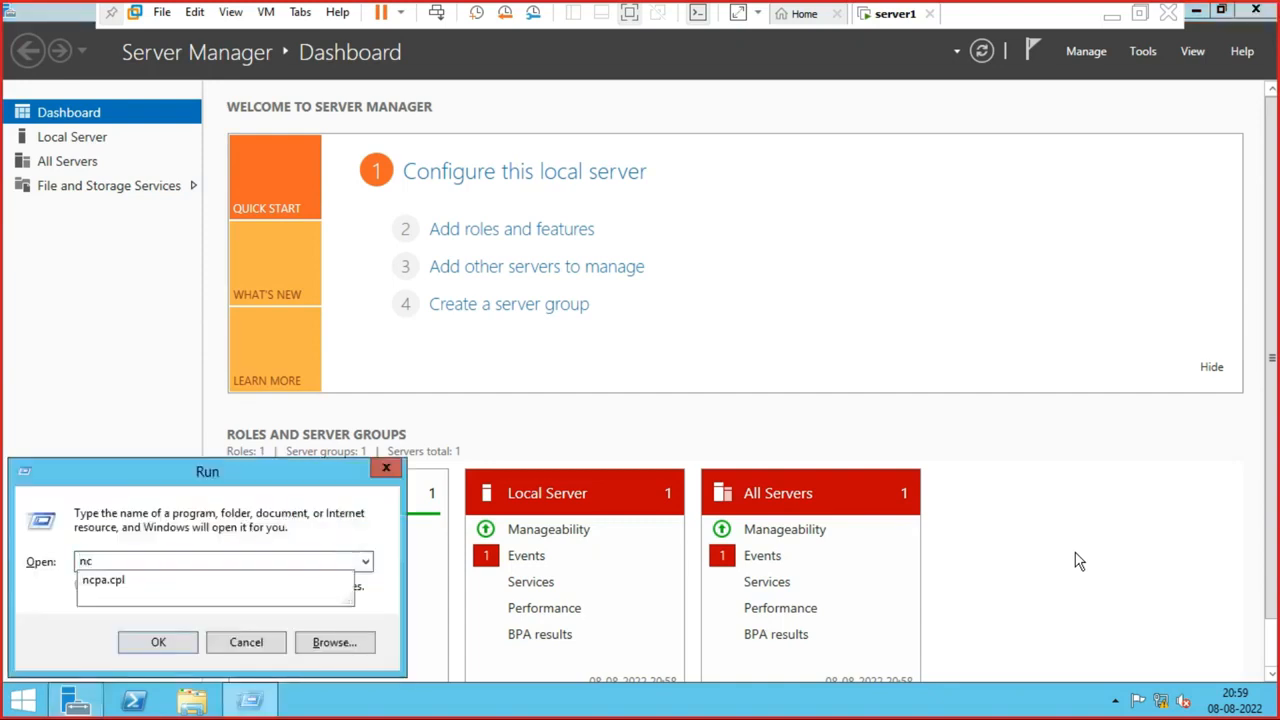
pyautogui.press('Down')
pyautogui.press('Return')
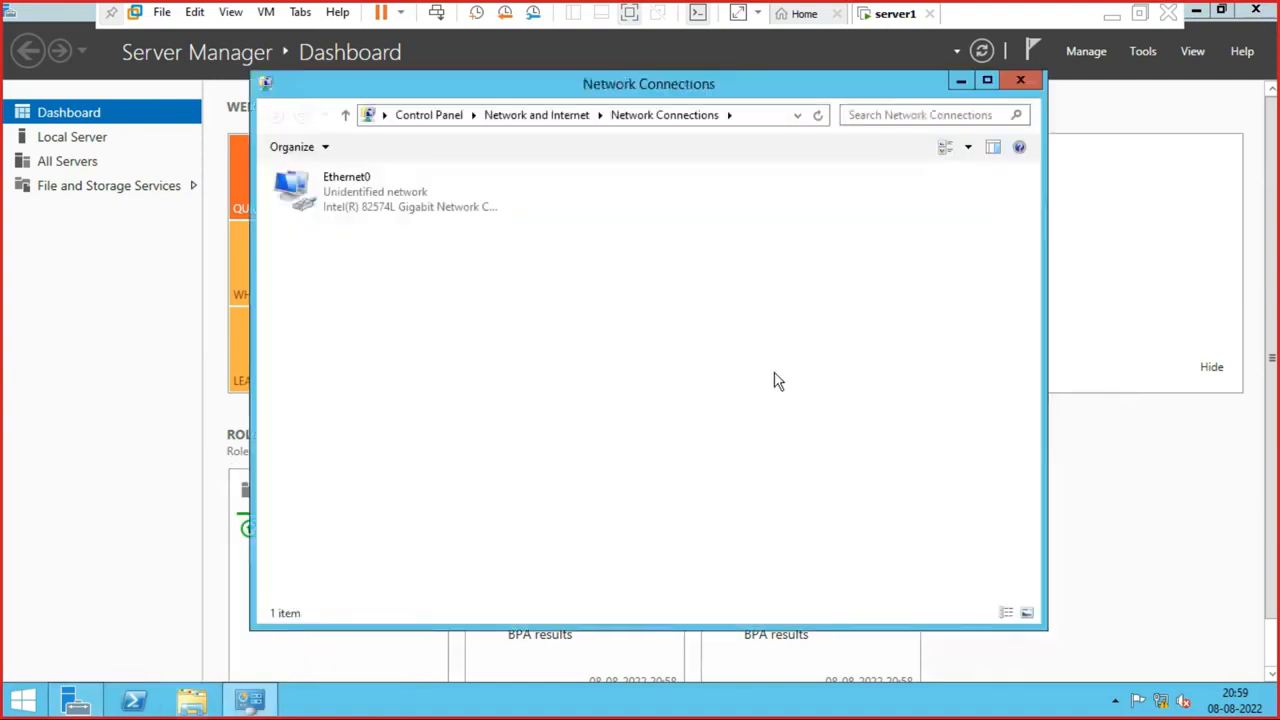
pyautogui.click(350, 207)
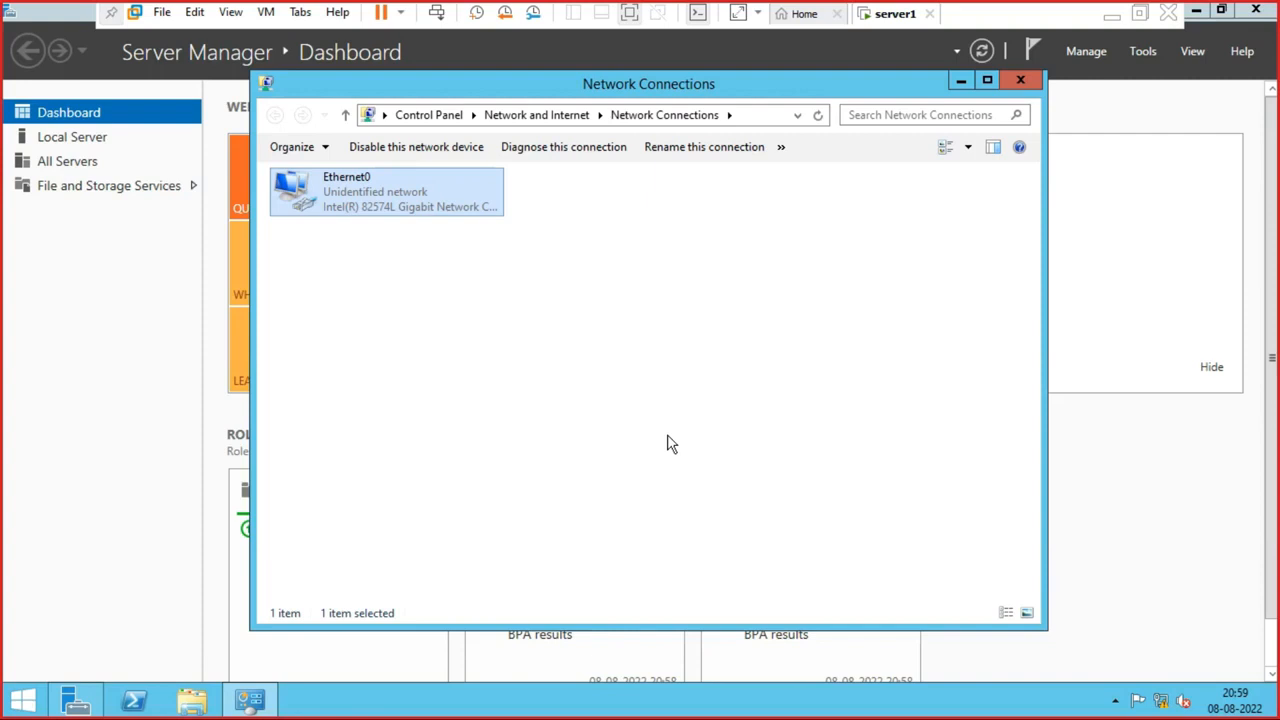
pyautogui.click(744, 455)
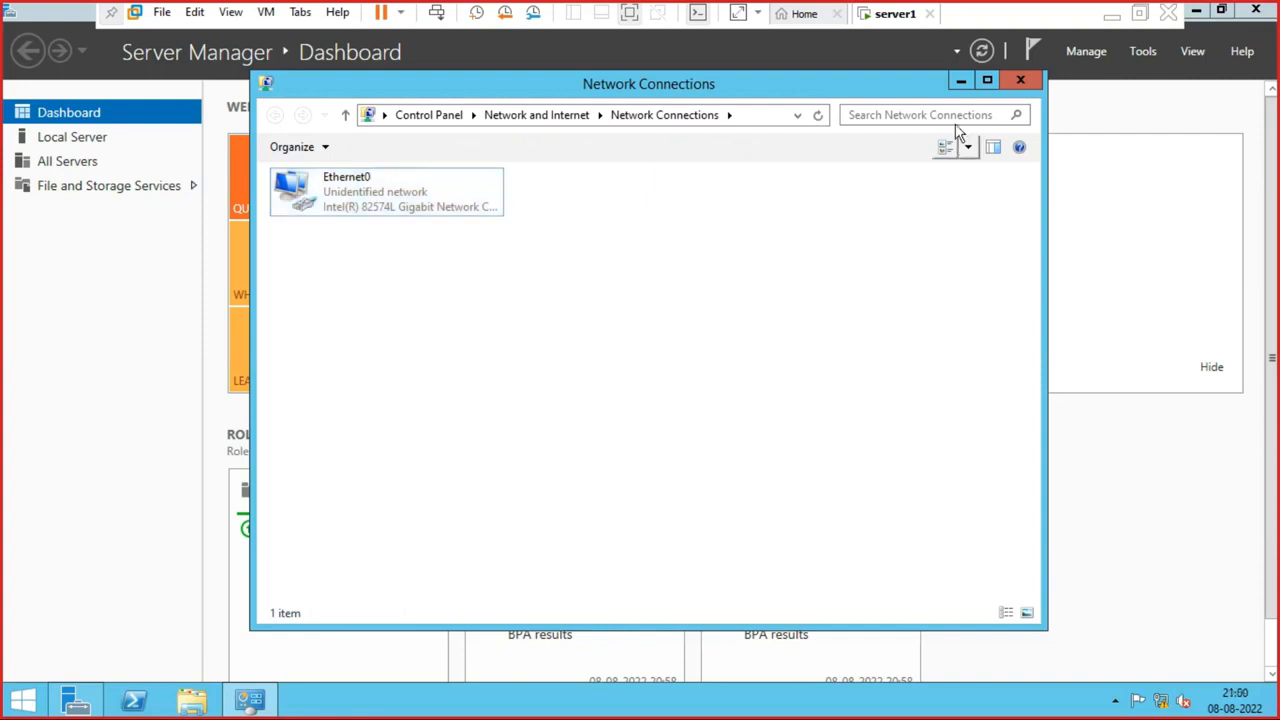
pyautogui.click(1013, 85)
# - Minimize the VMware window and turn the screen into a blank black Epic Pen blackboard
pyautogui.click(1111, 14)
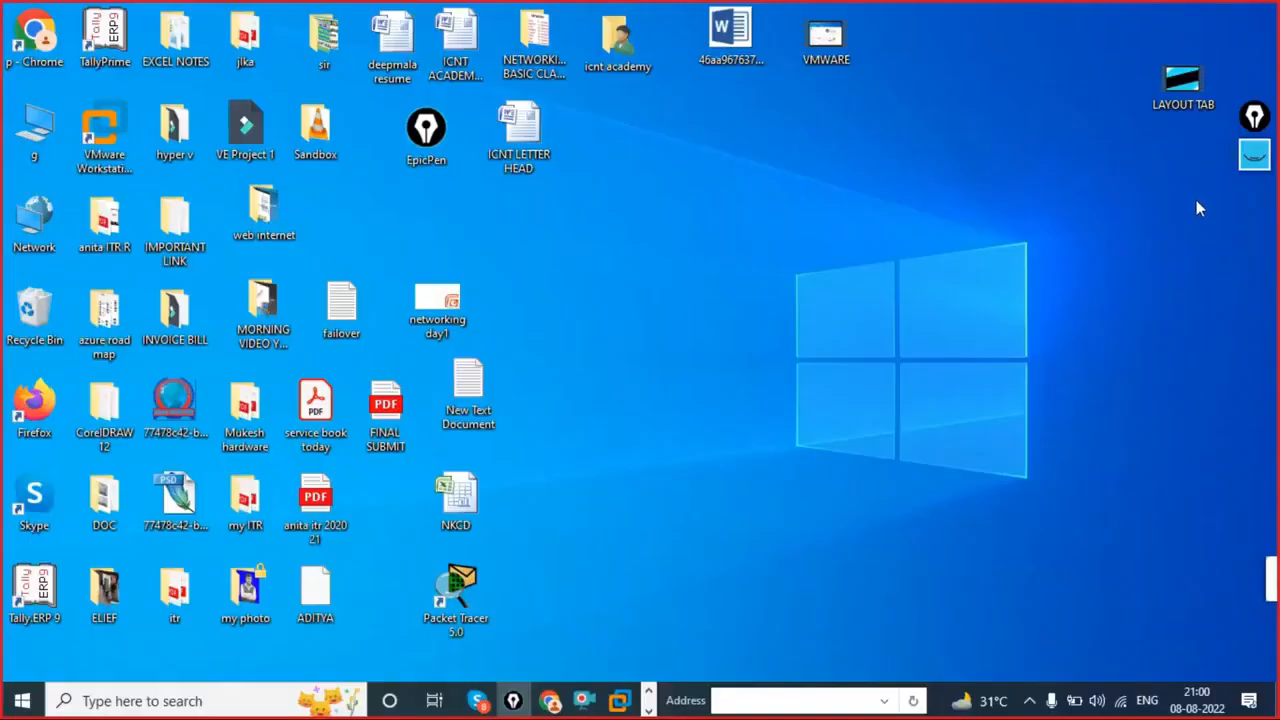
pyautogui.moveTo(1248, 162)
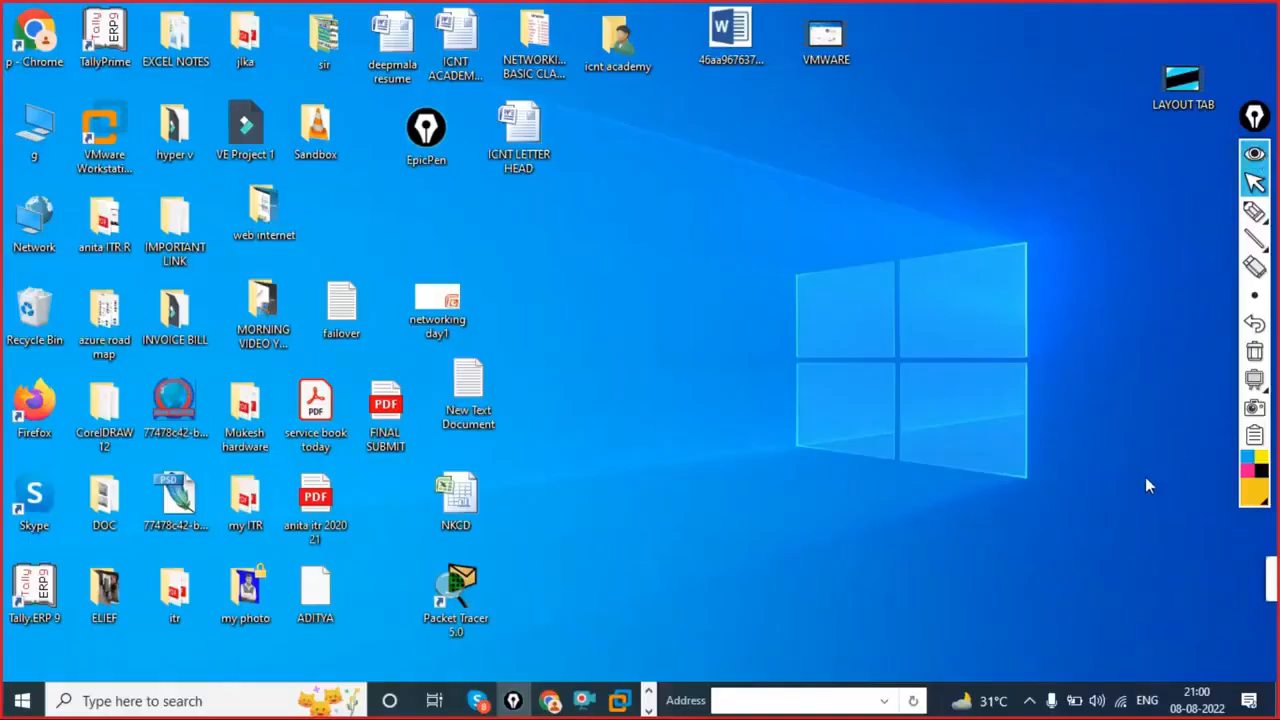
pyautogui.moveTo(1254, 379)
pyautogui.click(1198, 379)
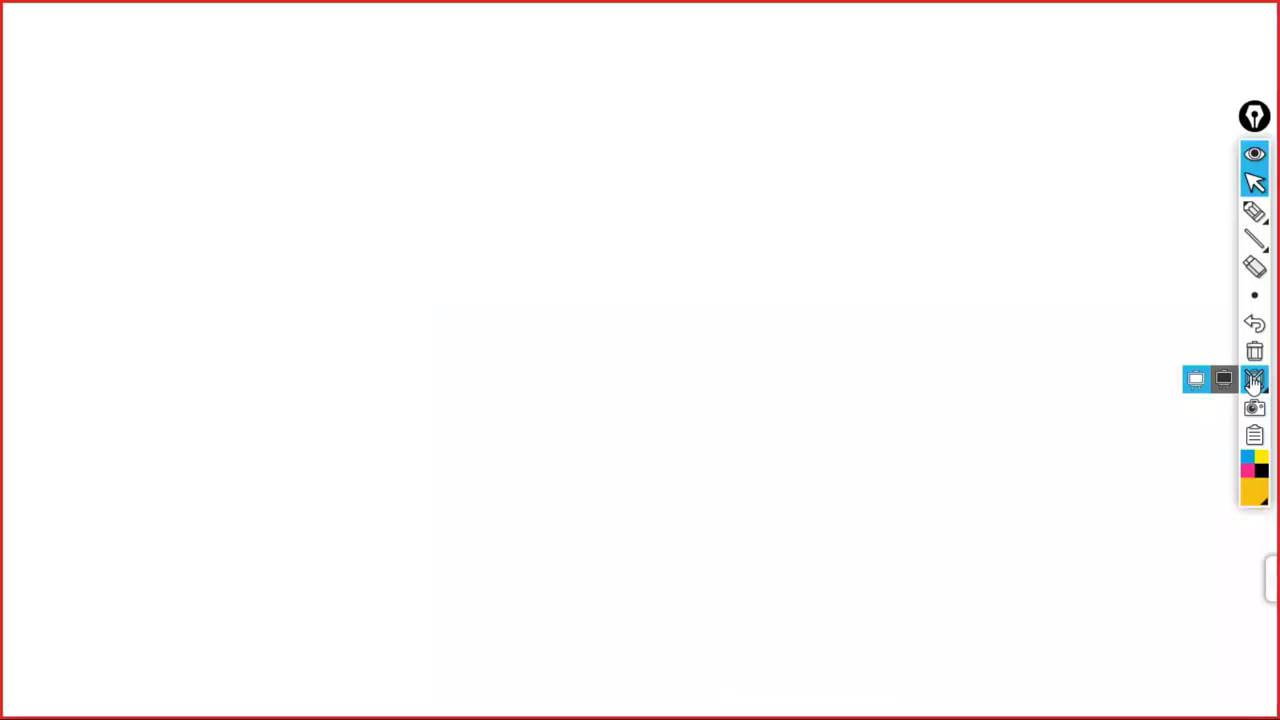
pyautogui.click(1224, 380)
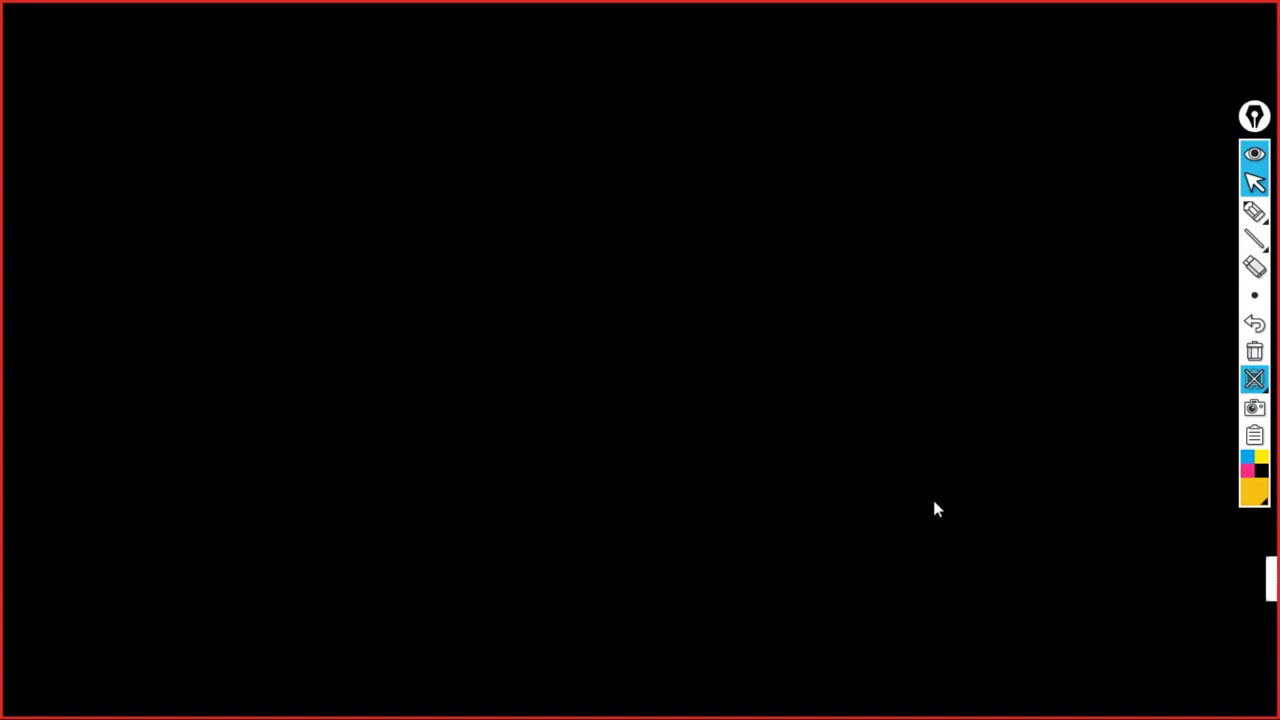
# - With the yellow pen, draw a tall divided box with a zigzag label and a cable into a circle
pyautogui.moveTo(1253, 212)
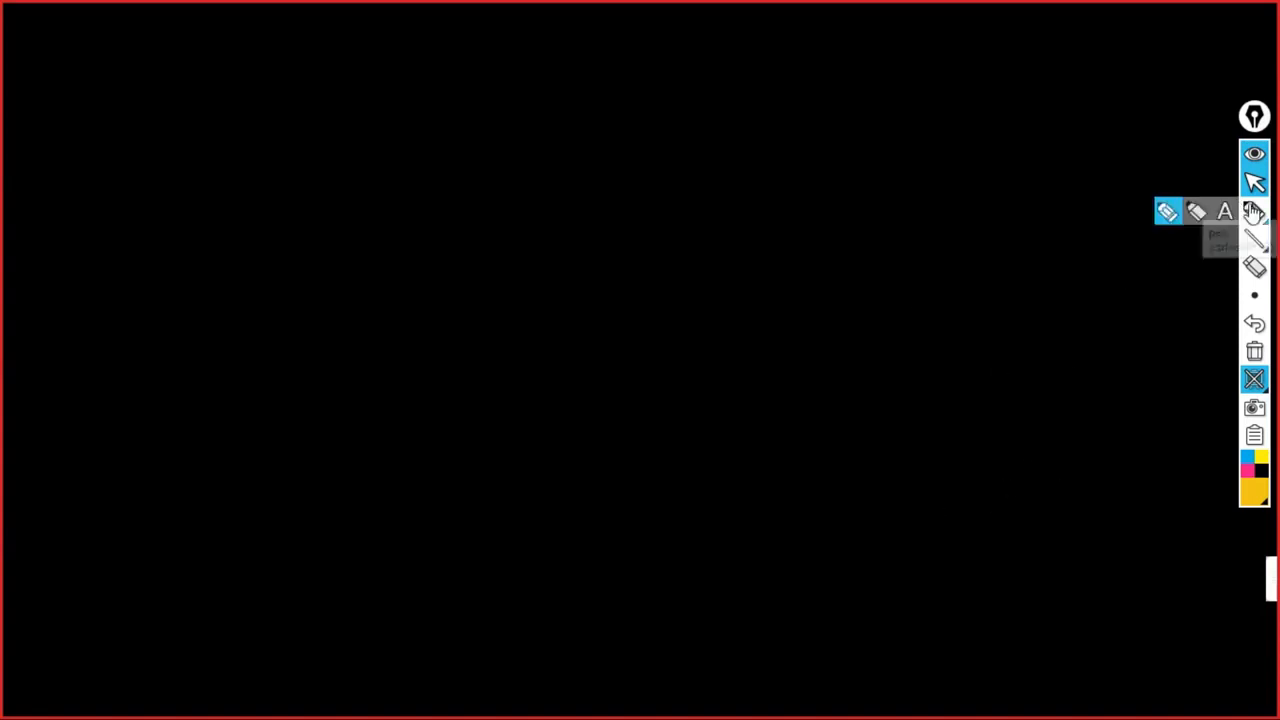
pyautogui.click(1172, 211)
pyautogui.moveTo(234, 70); pyautogui.dragTo(269, 452)
pyautogui.moveTo(229, 65)
pyautogui.mouseDown()
pyautogui.moveTo(423, 74)
pyautogui.moveTo(463, 194)
pyautogui.moveTo(500, 460)
pyautogui.moveTo(472, 492)
pyautogui.moveTo(252, 436)
pyautogui.mouseUp()
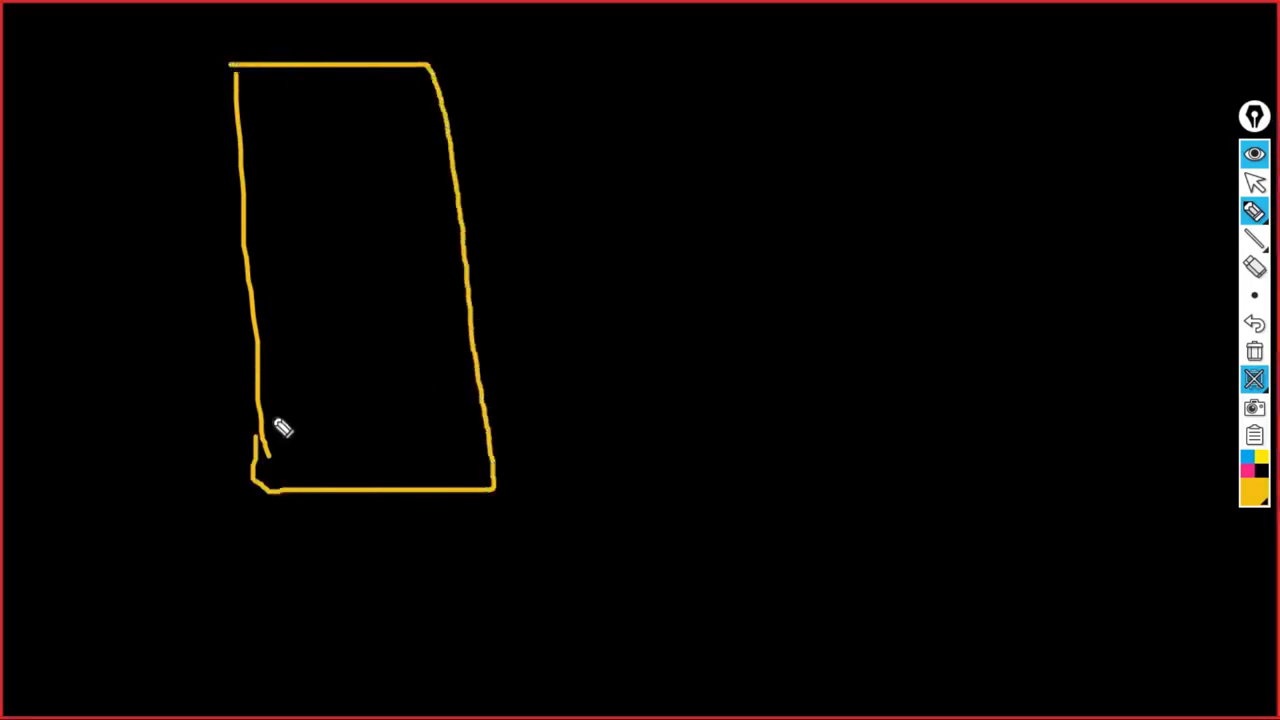
pyautogui.moveTo(258, 393); pyautogui.dragTo(463, 391)
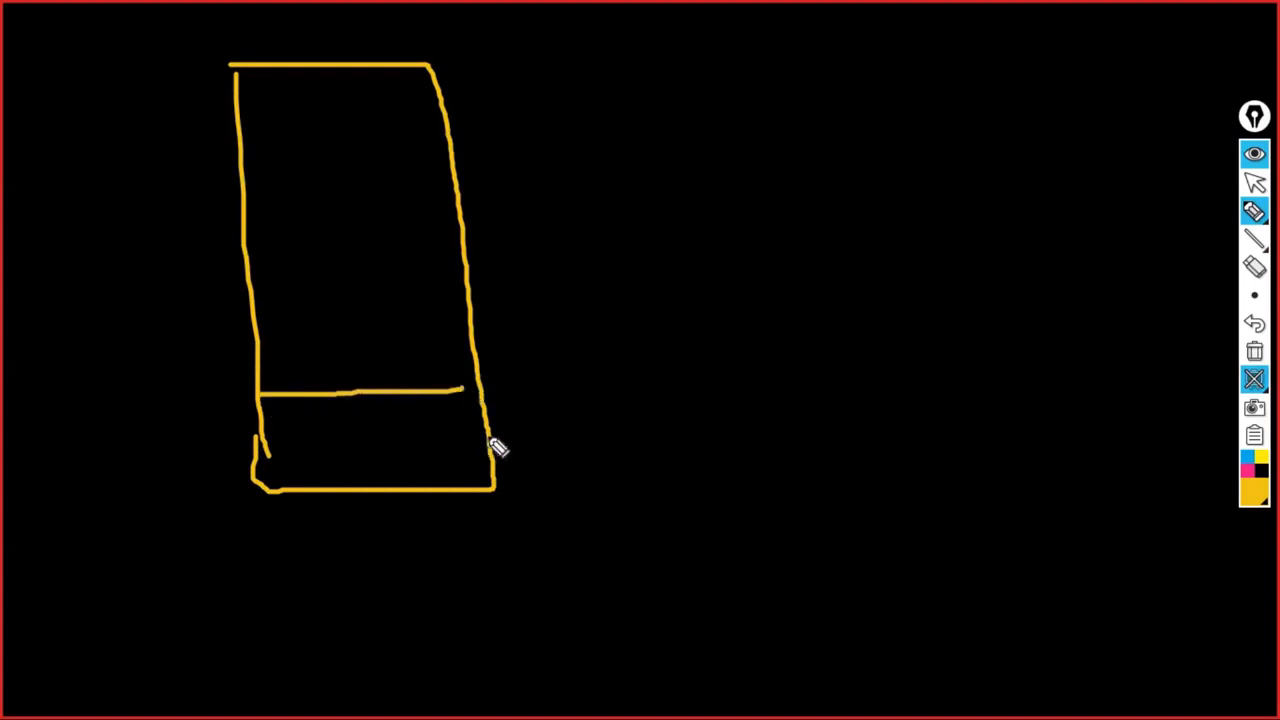
pyautogui.moveTo(498, 450)
pyautogui.mouseDown()
pyautogui.moveTo(634, 323)
pyautogui.moveTo(637, 294)
pyautogui.moveTo(683, 237)
pyautogui.moveTo(662, 275)
pyautogui.mouseUp()
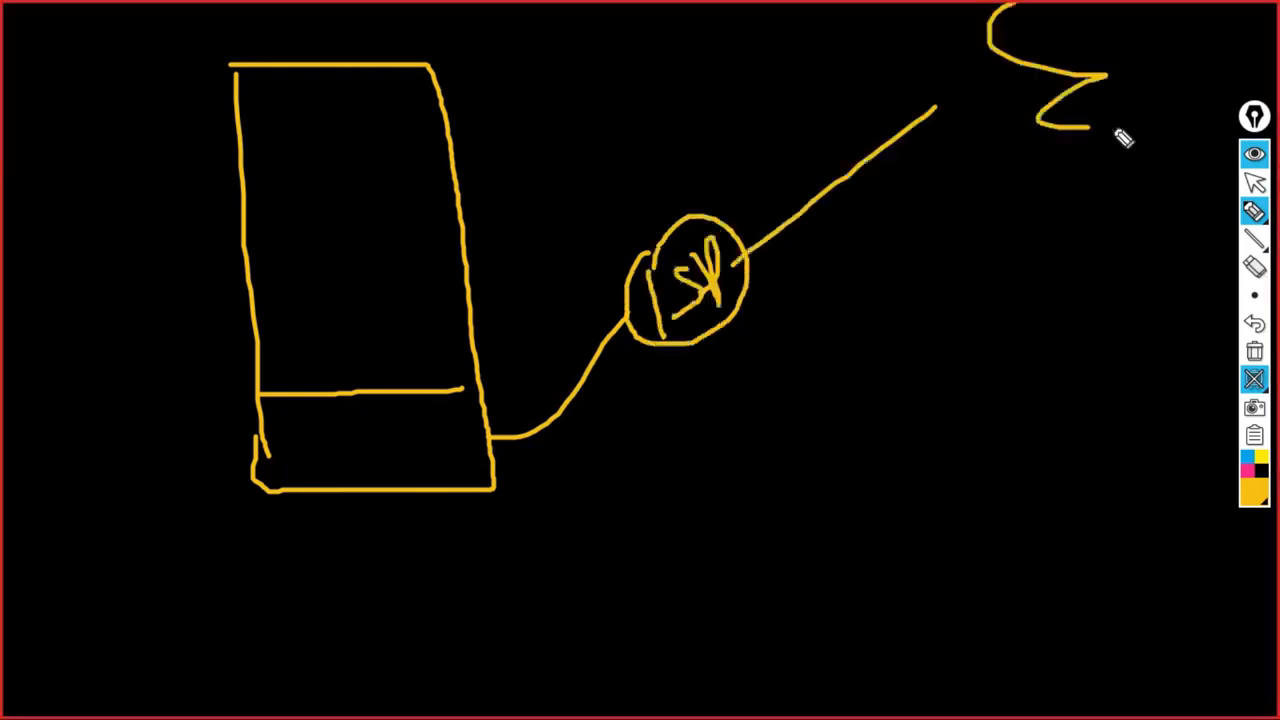
pyautogui.moveTo(1120, 134); pyautogui.dragTo(1000, 20)
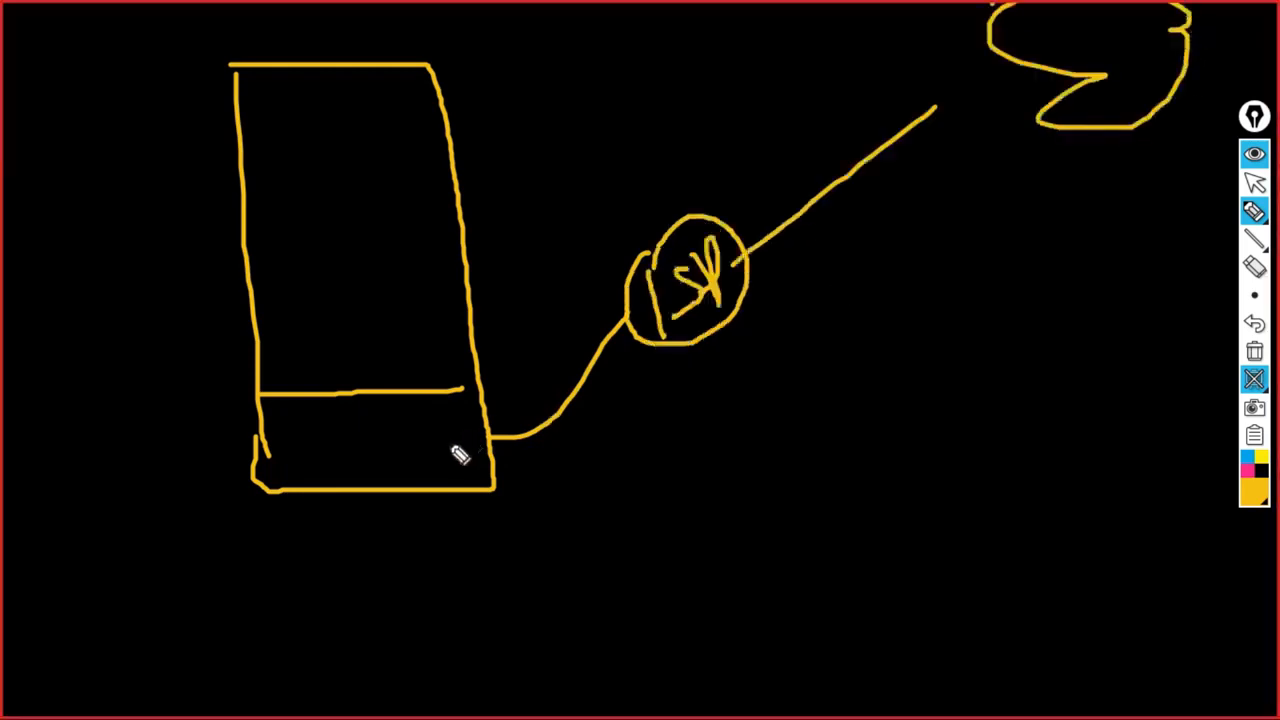
pyautogui.moveTo(444, 389); pyautogui.dragTo(488, 380)
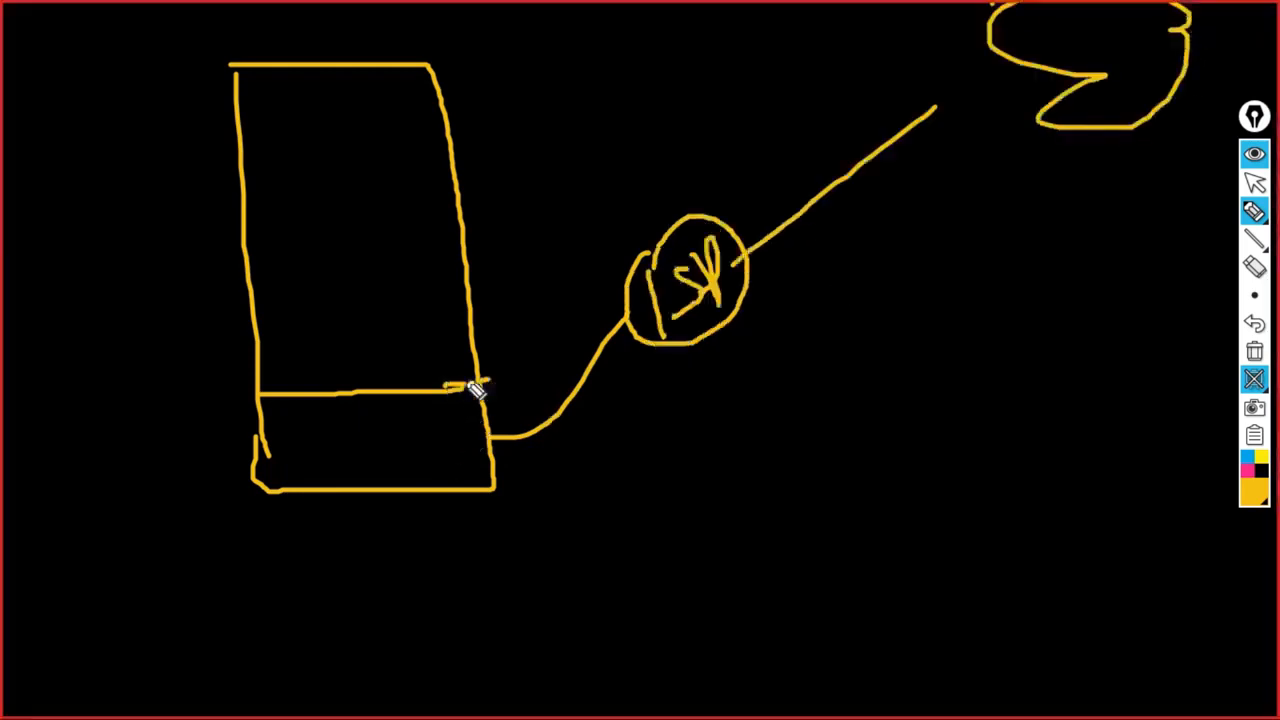
pyautogui.moveTo(245, 322); pyautogui.dragTo(446, 314)
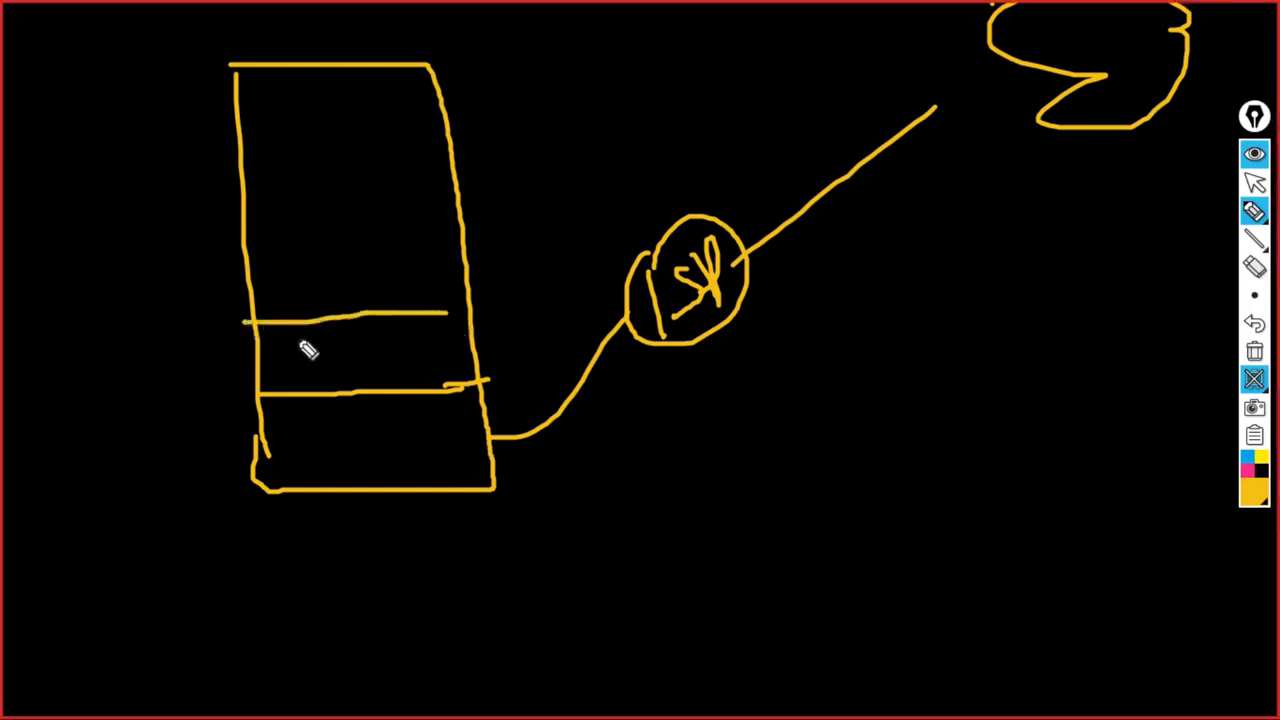
pyautogui.moveTo(296, 344)
pyautogui.mouseDown()
pyautogui.moveTo(308, 370)
pyautogui.moveTo(403, 351)
pyautogui.mouseUp()
pyautogui.moveTo(258, 223); pyautogui.dragTo(418, 203)
pyautogui.moveTo(308, 258)
pyautogui.mouseDown()
pyautogui.moveTo(405, 262)
pyautogui.moveTo(424, 250)
pyautogui.mouseUp()
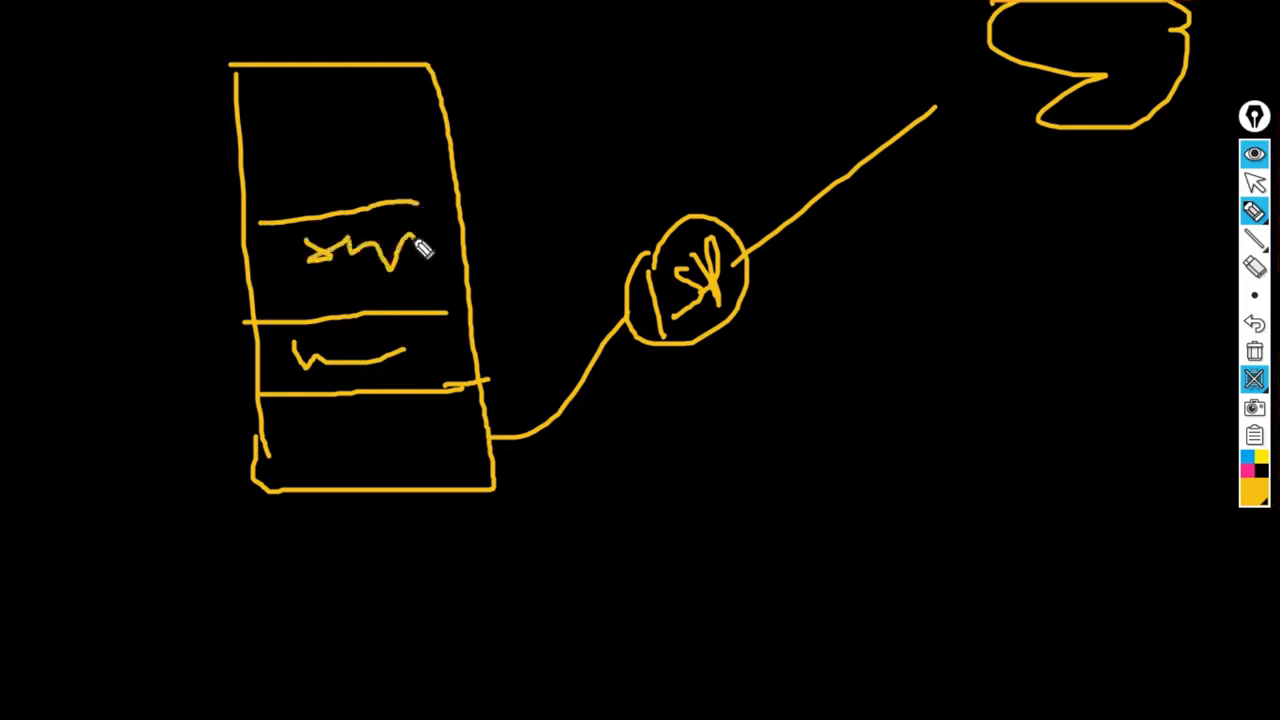
pyautogui.click(414, 267)
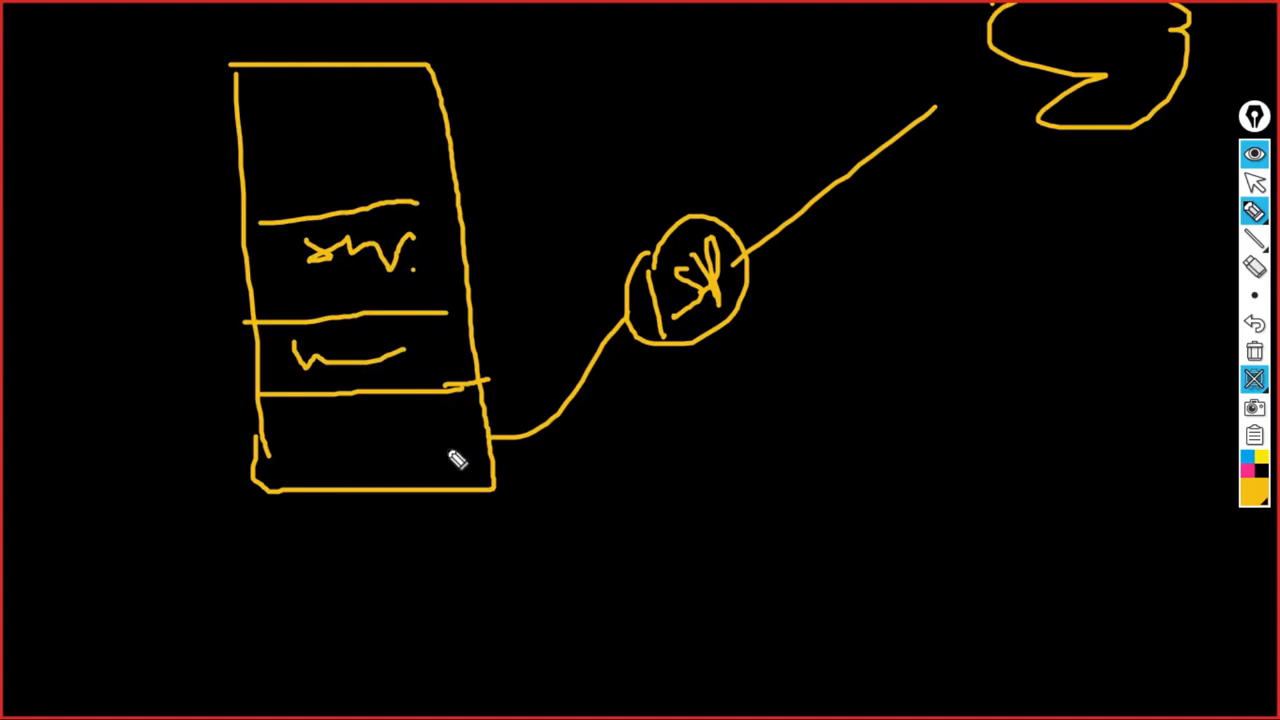
pyautogui.moveTo(447, 452)
pyautogui.mouseDown()
pyautogui.moveTo(402, 248)
pyautogui.moveTo(430, 248)
pyautogui.mouseUp()
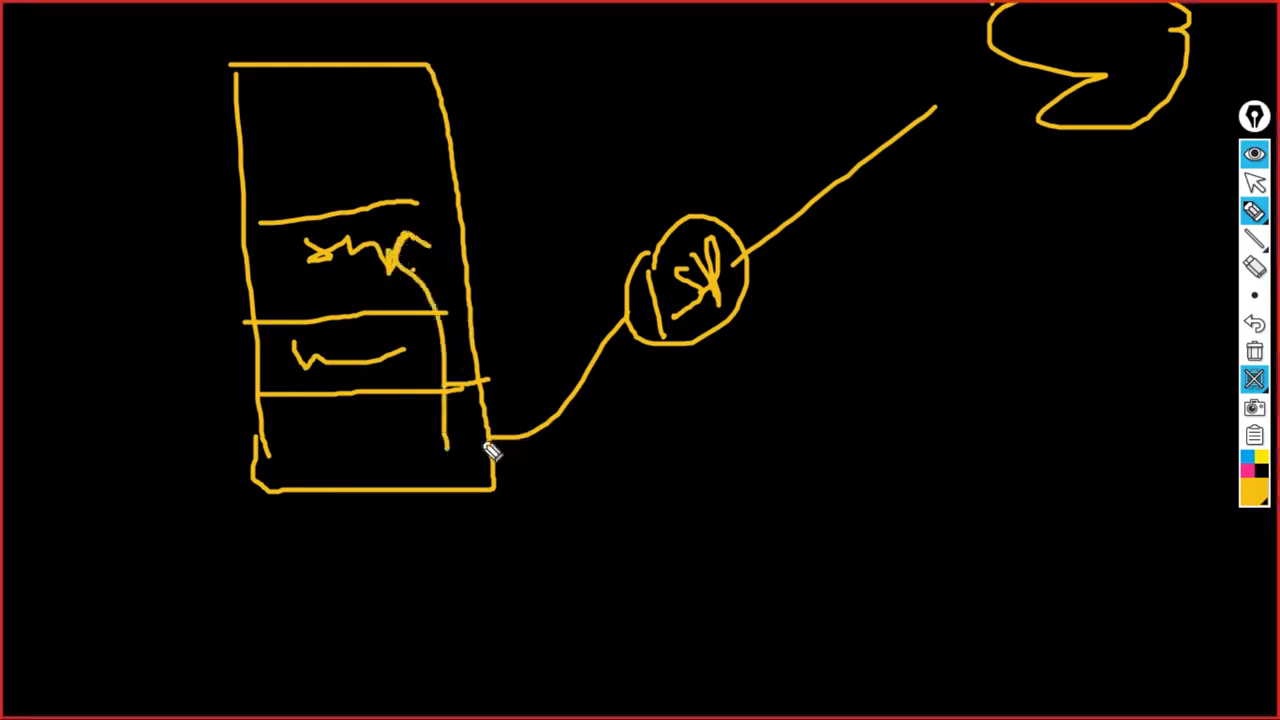
# - Loop around the circle, add crossing strokes, a top rectangle, a line through it and an x
pyautogui.moveTo(786, 156)
pyautogui.mouseDown()
pyautogui.moveTo(852, 309)
pyautogui.moveTo(824, 297)
pyautogui.mouseUp()
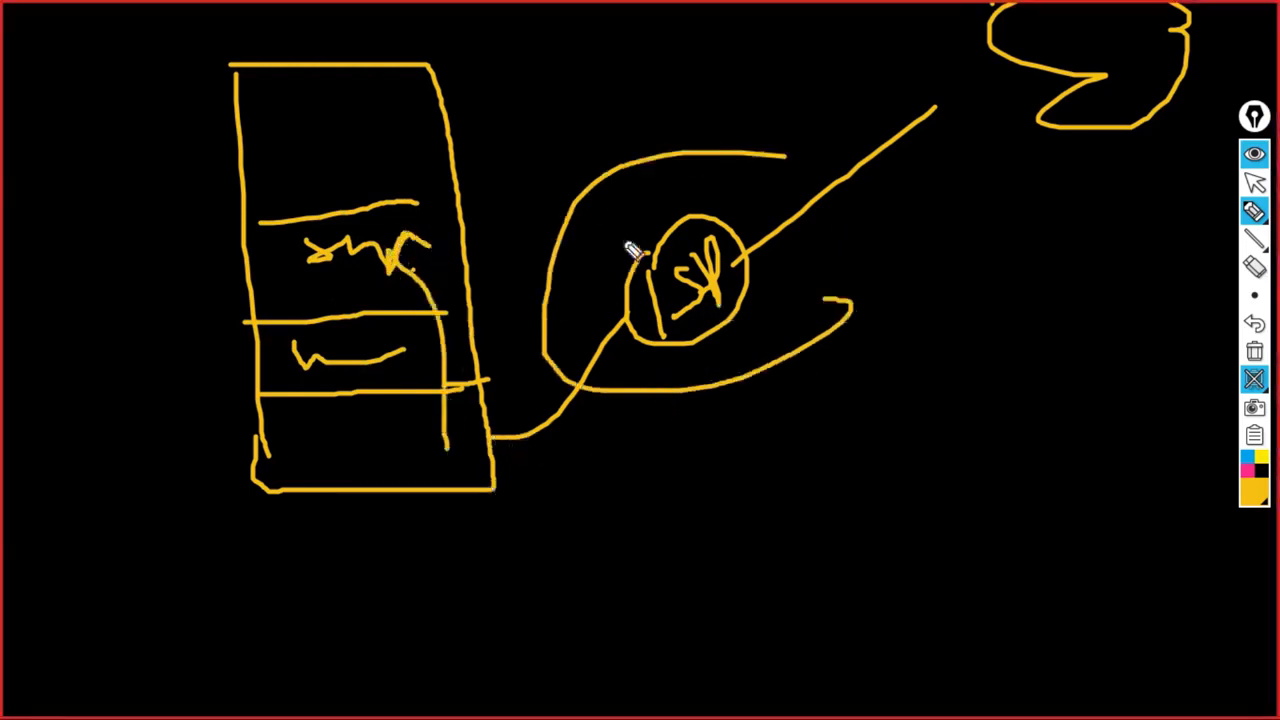
pyautogui.moveTo(623, 240); pyautogui.dragTo(595, 418)
pyautogui.moveTo(560, 312); pyautogui.dragTo(783, 422)
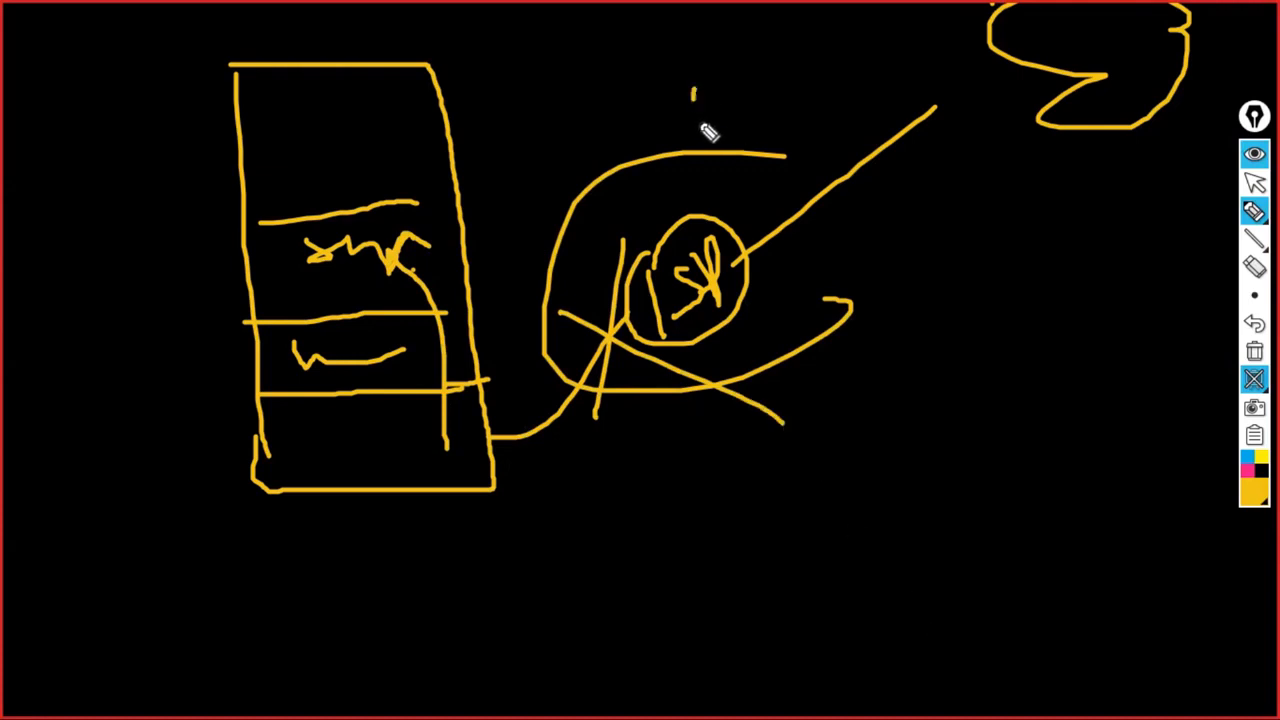
pyautogui.moveTo(700, 130); pyautogui.dragTo(692, 88)
pyautogui.moveTo(692, 72)
pyautogui.mouseDown()
pyautogui.moveTo(897, 51)
pyautogui.moveTo(980, 100)
pyautogui.moveTo(706, 142)
pyautogui.mouseUp()
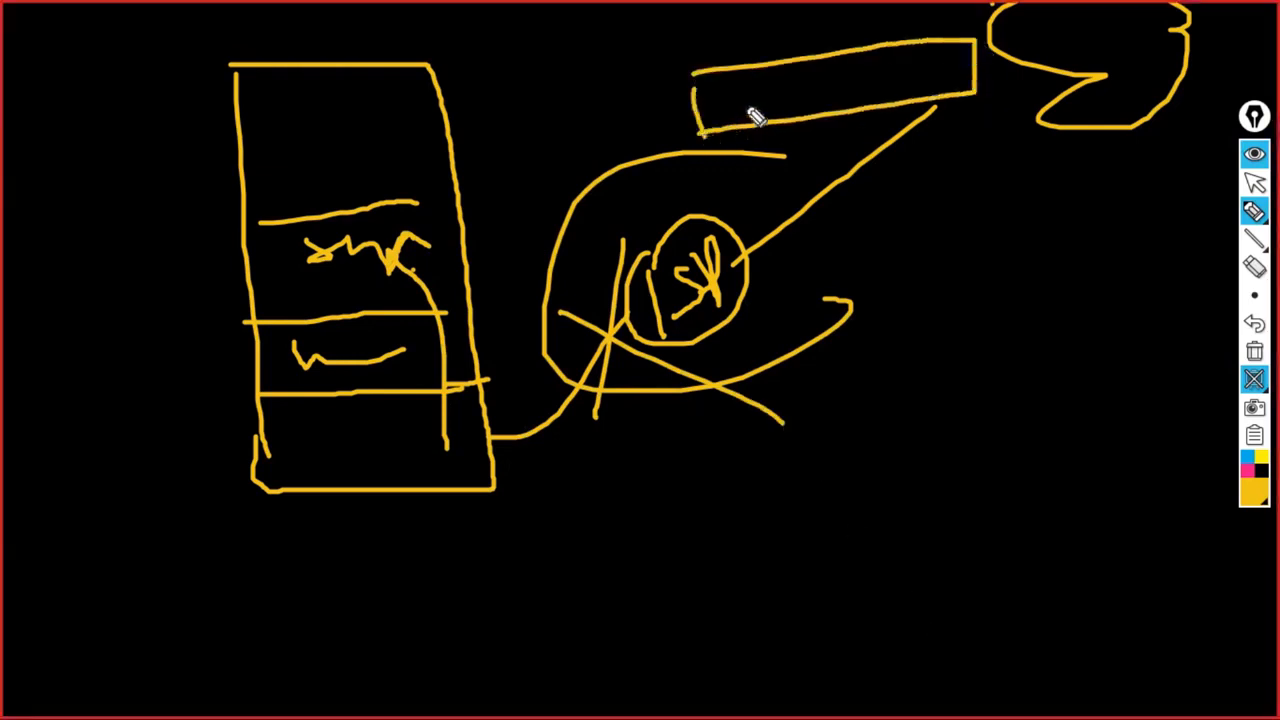
pyautogui.moveTo(744, 92)
pyautogui.mouseDown()
pyautogui.moveTo(608, 371)
pyautogui.moveTo(492, 426)
pyautogui.mouseUp()
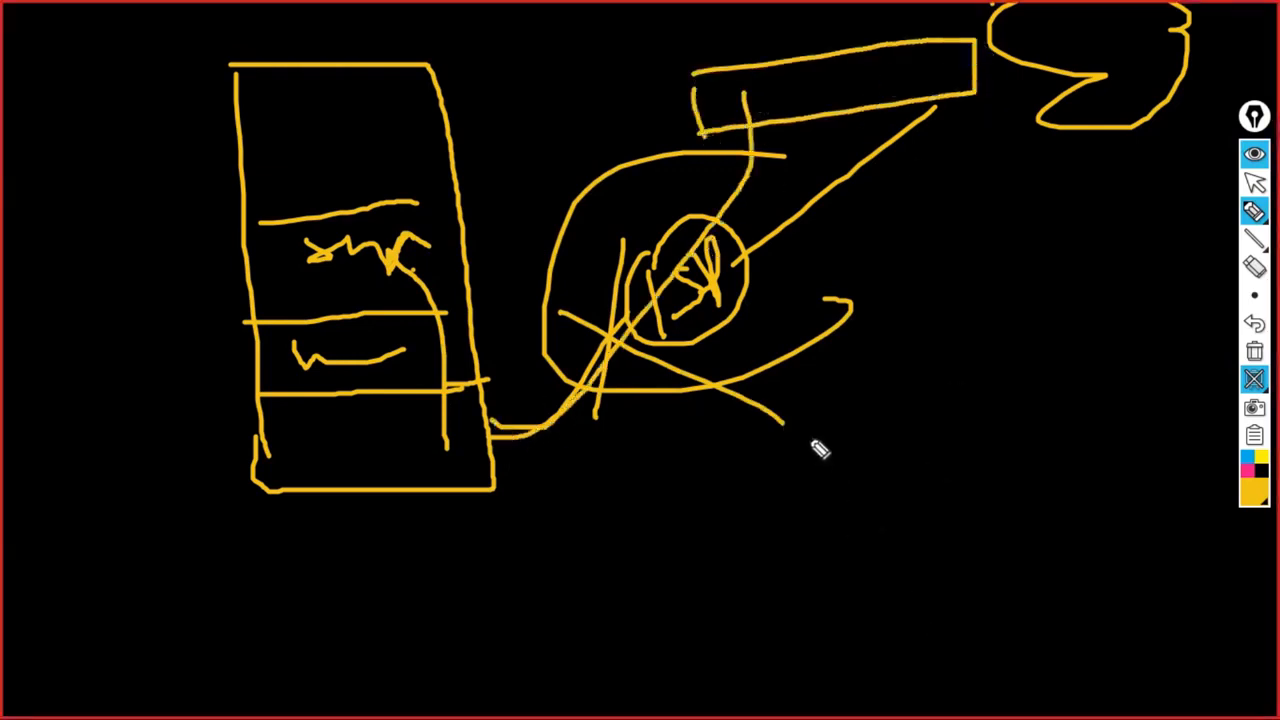
pyautogui.moveTo(758, 9)
pyautogui.mouseDown()
pyautogui.moveTo(835, 18)
pyautogui.moveTo(802, 30)
pyautogui.mouseUp()
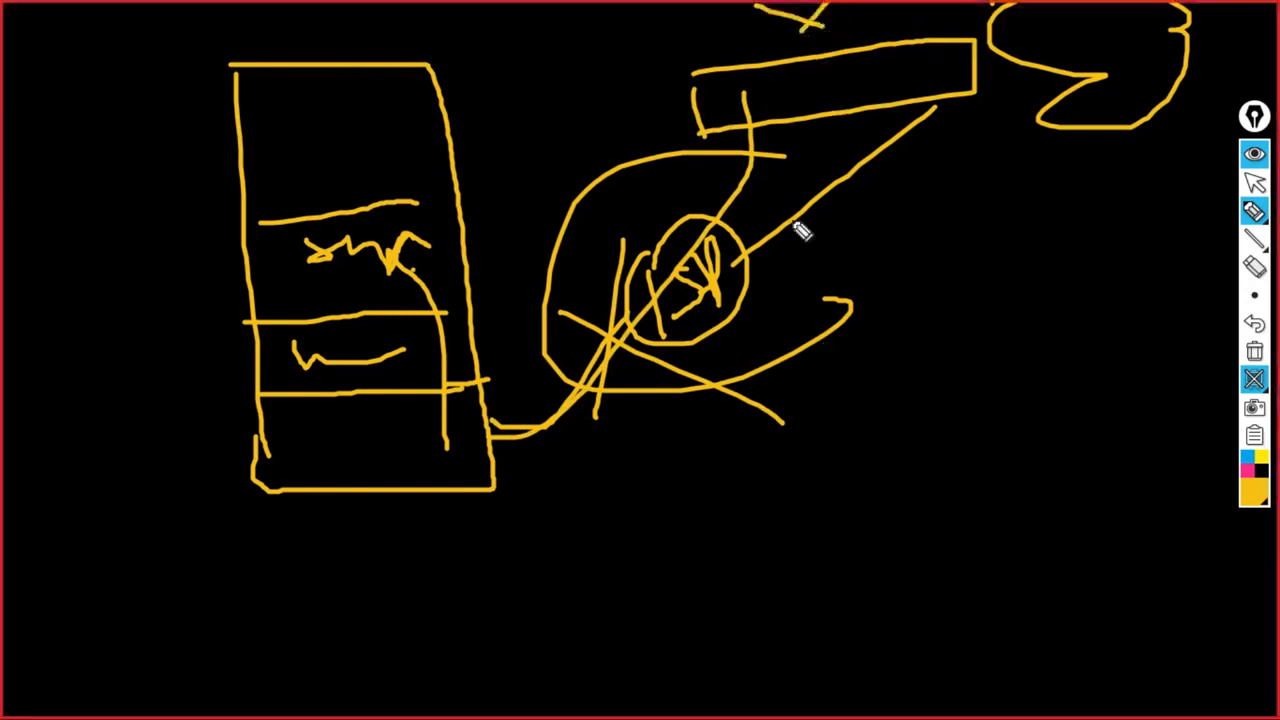
pyautogui.moveTo(748, 318); pyautogui.dragTo(797, 334)
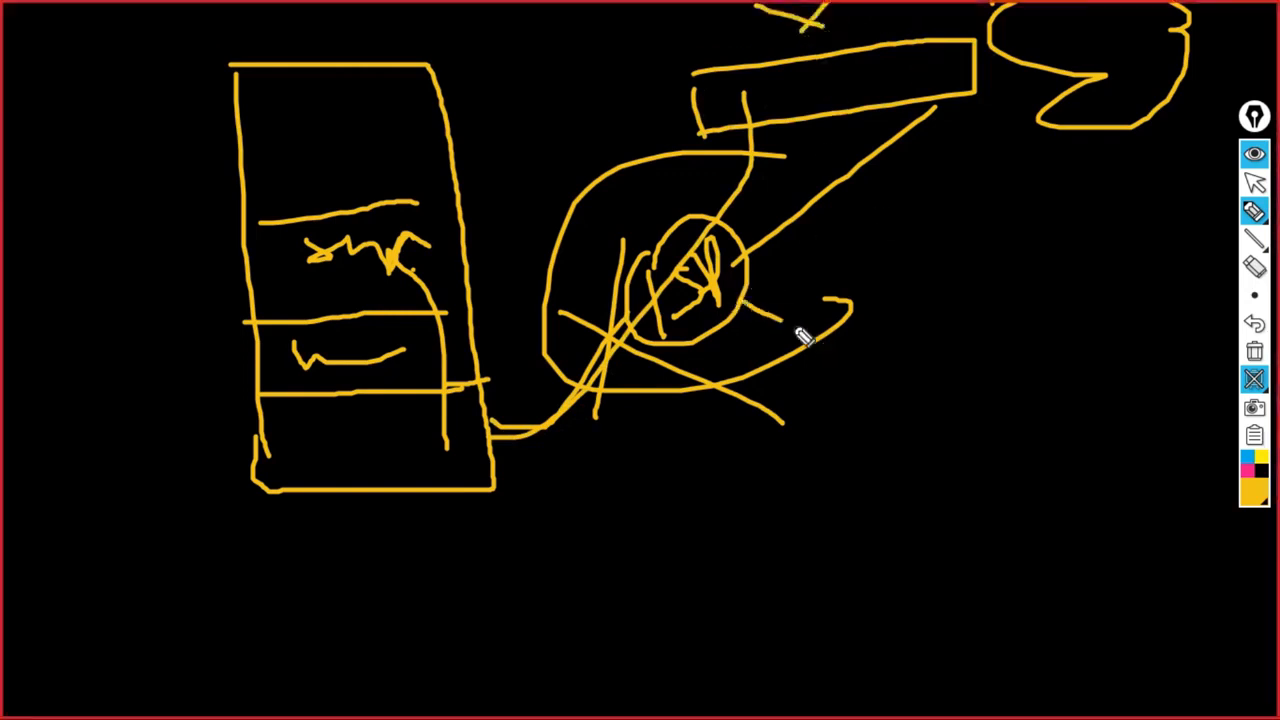
pyautogui.moveTo(786, 284); pyautogui.dragTo(766, 343)
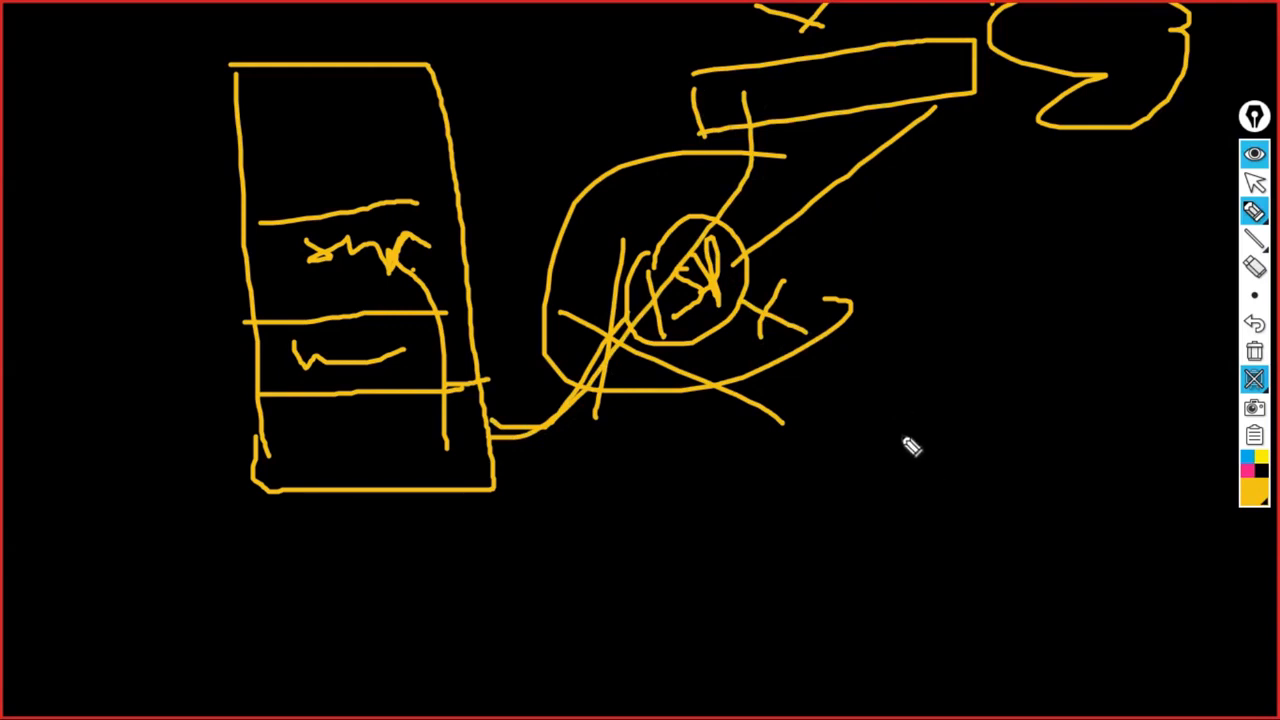
# - Write an underlined 'RJ-45' label to the right of the drawing
pyautogui.moveTo(912, 345)
pyautogui.mouseDown()
pyautogui.moveTo(916, 402)
pyautogui.moveTo(958, 398)
pyautogui.mouseUp()
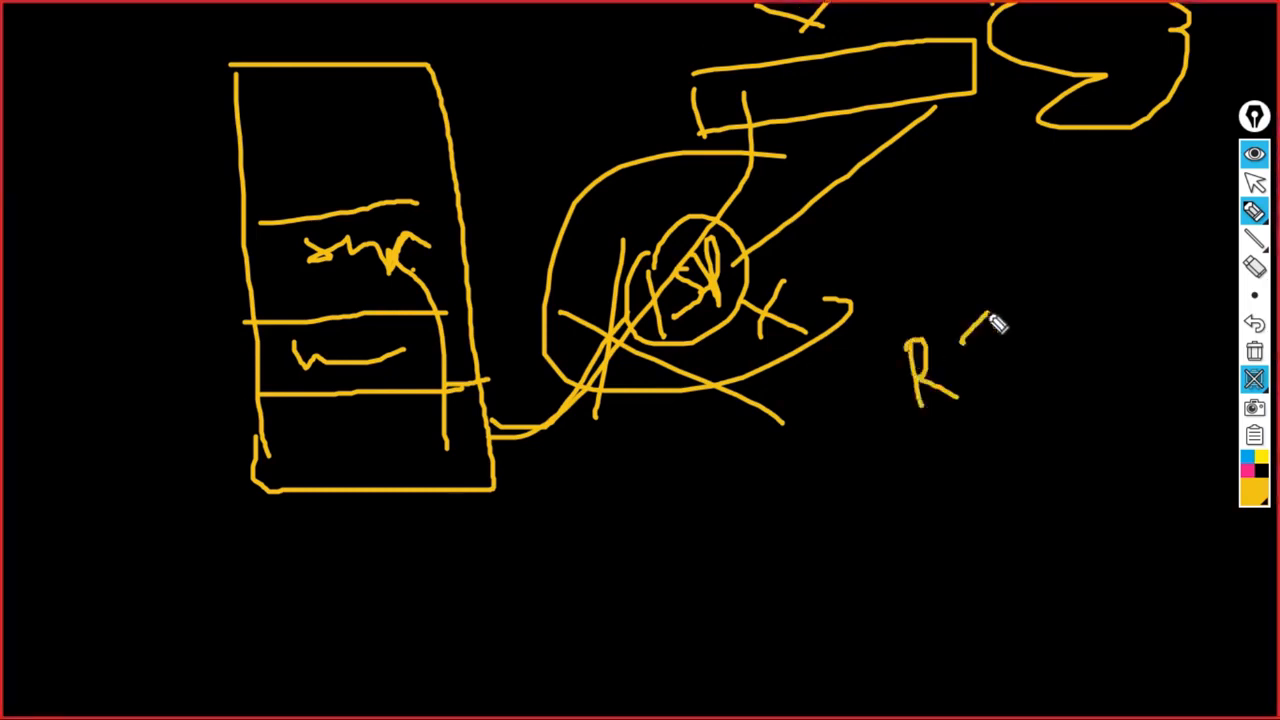
pyautogui.moveTo(962, 342); pyautogui.dragTo(978, 378)
pyautogui.moveTo(1014, 332)
pyautogui.mouseDown()
pyautogui.moveTo(1072, 298)
pyautogui.moveTo(1116, 300)
pyautogui.mouseUp()
pyautogui.moveTo(1100, 266); pyautogui.dragTo(1103, 326)
pyautogui.moveTo(1142, 266)
pyautogui.mouseDown()
pyautogui.moveTo(1128, 306)
pyautogui.moveTo(1160, 212)
pyautogui.mouseUp()
pyautogui.moveTo(1224, 308); pyautogui.dragTo(920, 438)
# - Draw the connector box below the RJ-45 label with a row of vertical pin lines
pyautogui.moveTo(747, 521); pyautogui.dragTo(757, 628)
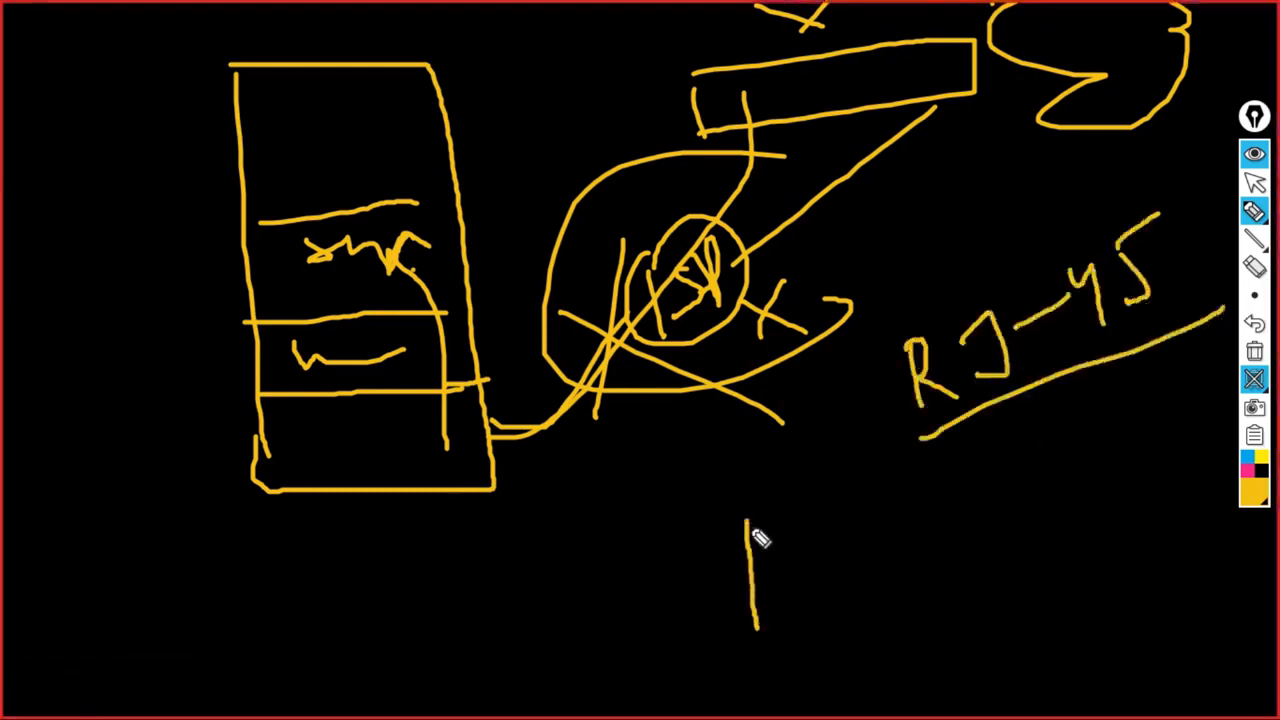
pyautogui.moveTo(746, 515)
pyautogui.mouseDown()
pyautogui.moveTo(901, 513)
pyautogui.moveTo(903, 527)
pyautogui.mouseUp()
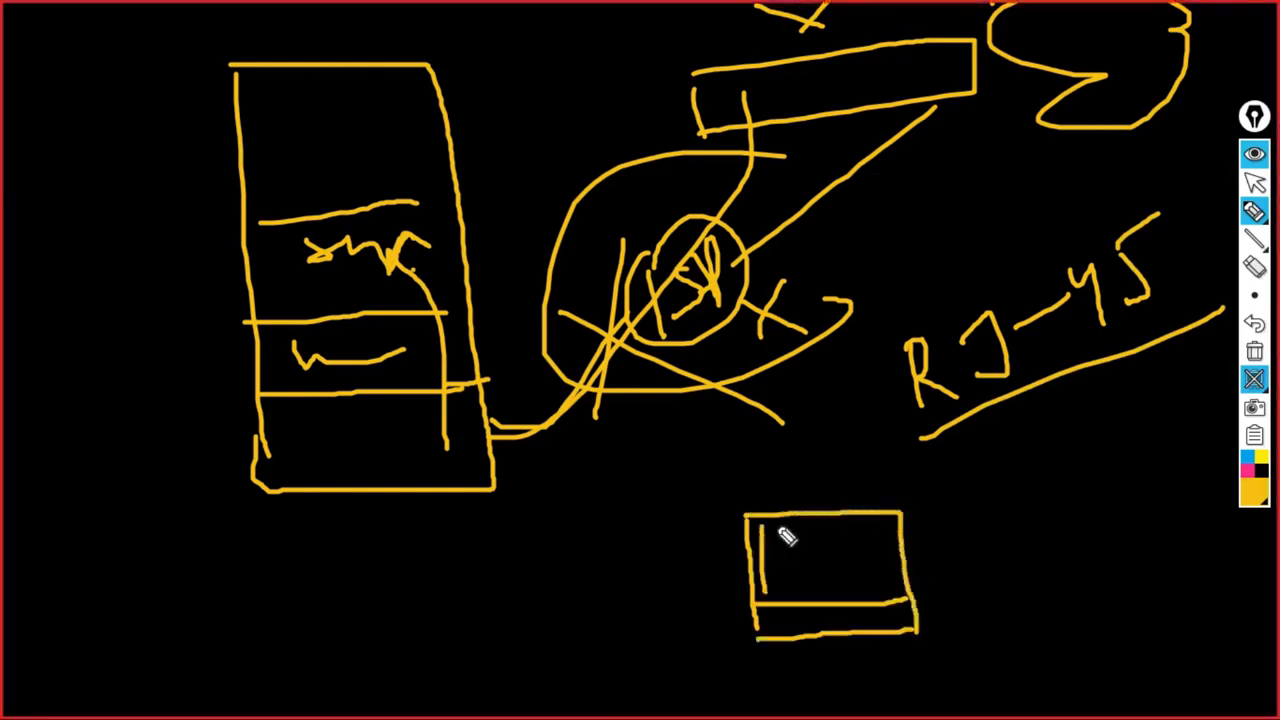
pyautogui.moveTo(778, 524); pyautogui.dragTo(779, 588)
pyautogui.moveTo(792, 524); pyautogui.dragTo(794, 590)
pyautogui.moveTo(804, 526)
pyautogui.mouseDown()
pyautogui.moveTo(806, 584)
pyautogui.moveTo(821, 552)
pyautogui.moveTo(837, 591)
pyautogui.mouseUp()
pyautogui.moveTo(855, 522); pyautogui.dragTo(857, 590)
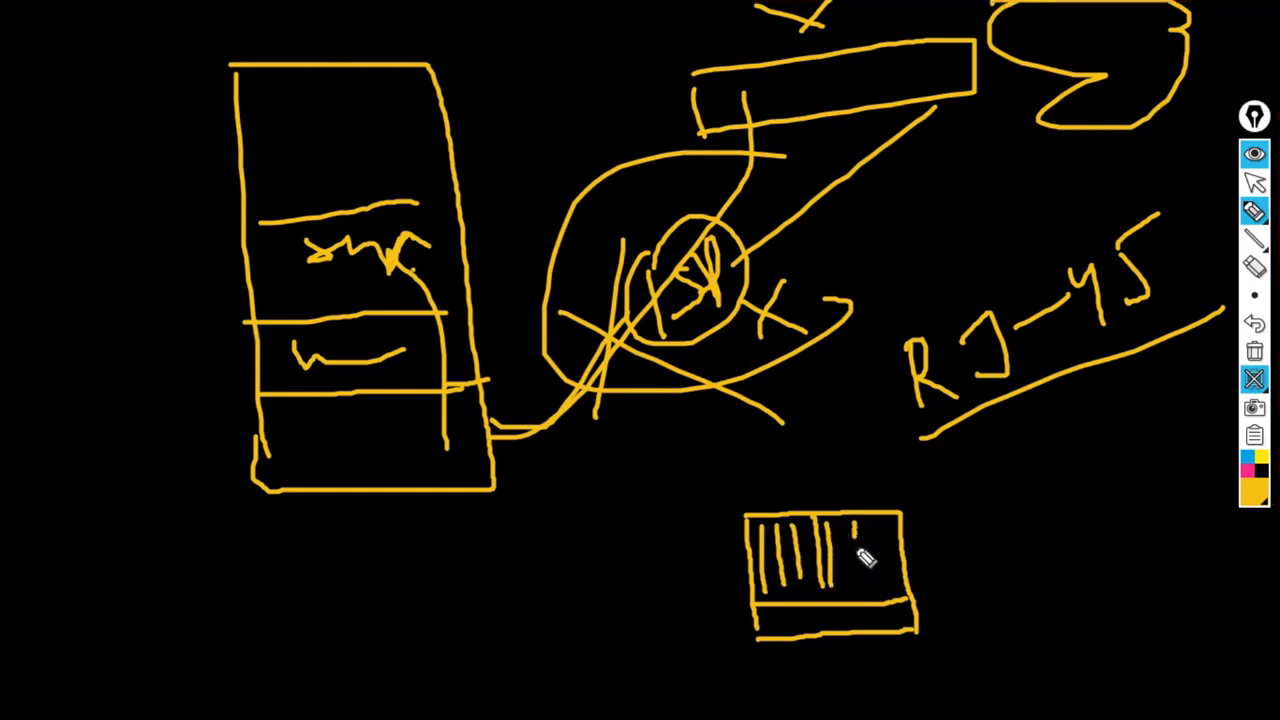
pyautogui.moveTo(874, 524); pyautogui.dragTo(882, 578)
pyautogui.moveTo(889, 522); pyautogui.dragTo(898, 594)
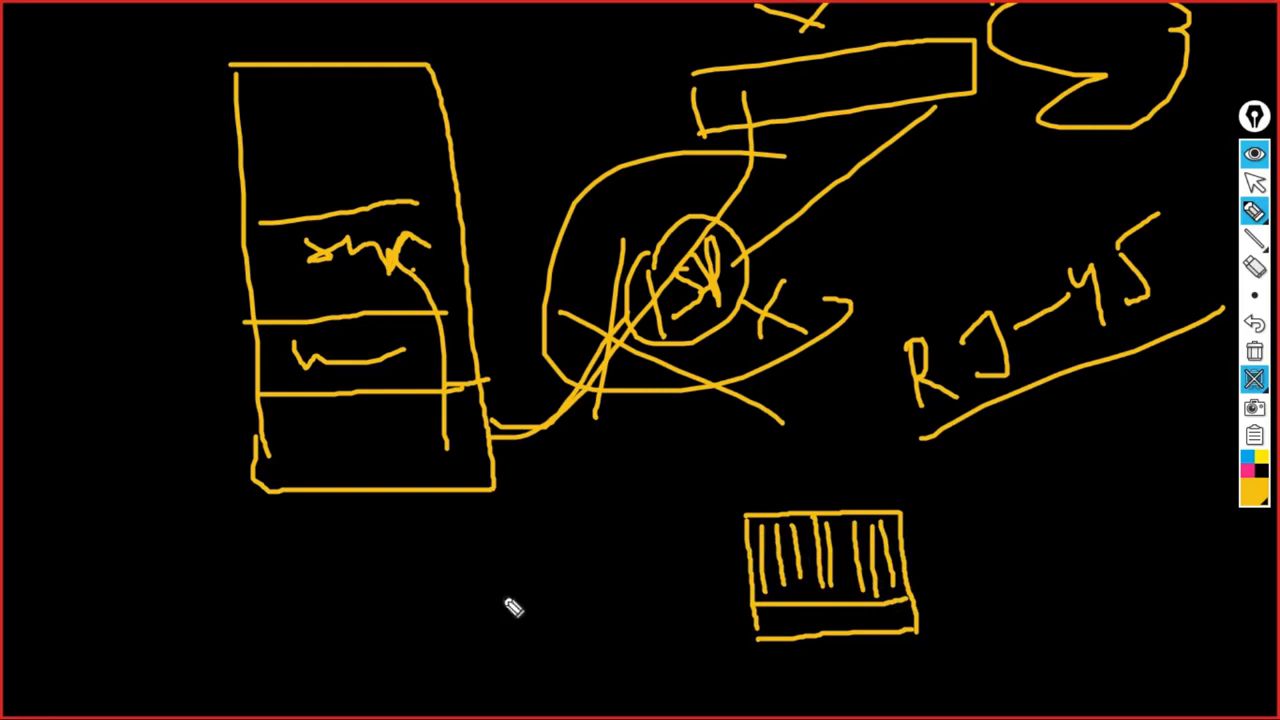
# - Draw two slanted cable lines below the rack box and a clip arc atop the connector
pyautogui.moveTo(377, 590); pyautogui.dragTo(494, 546)
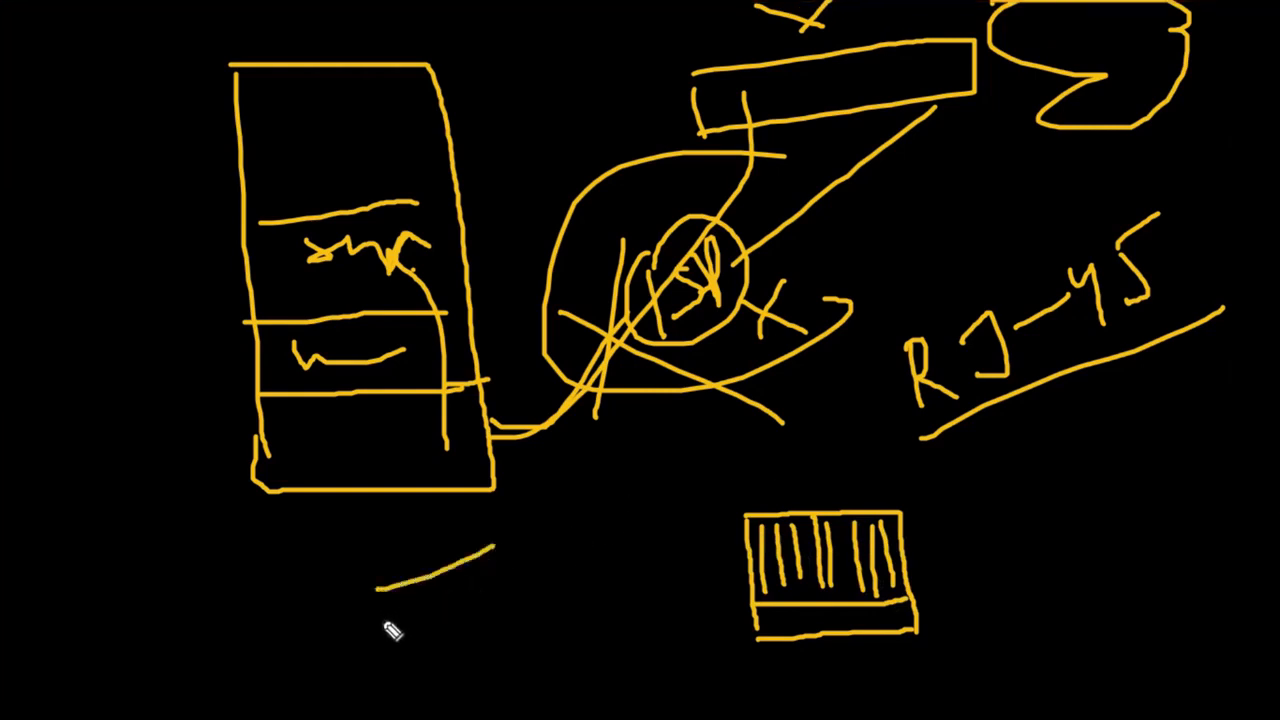
pyautogui.moveTo(381, 622); pyautogui.dragTo(540, 575)
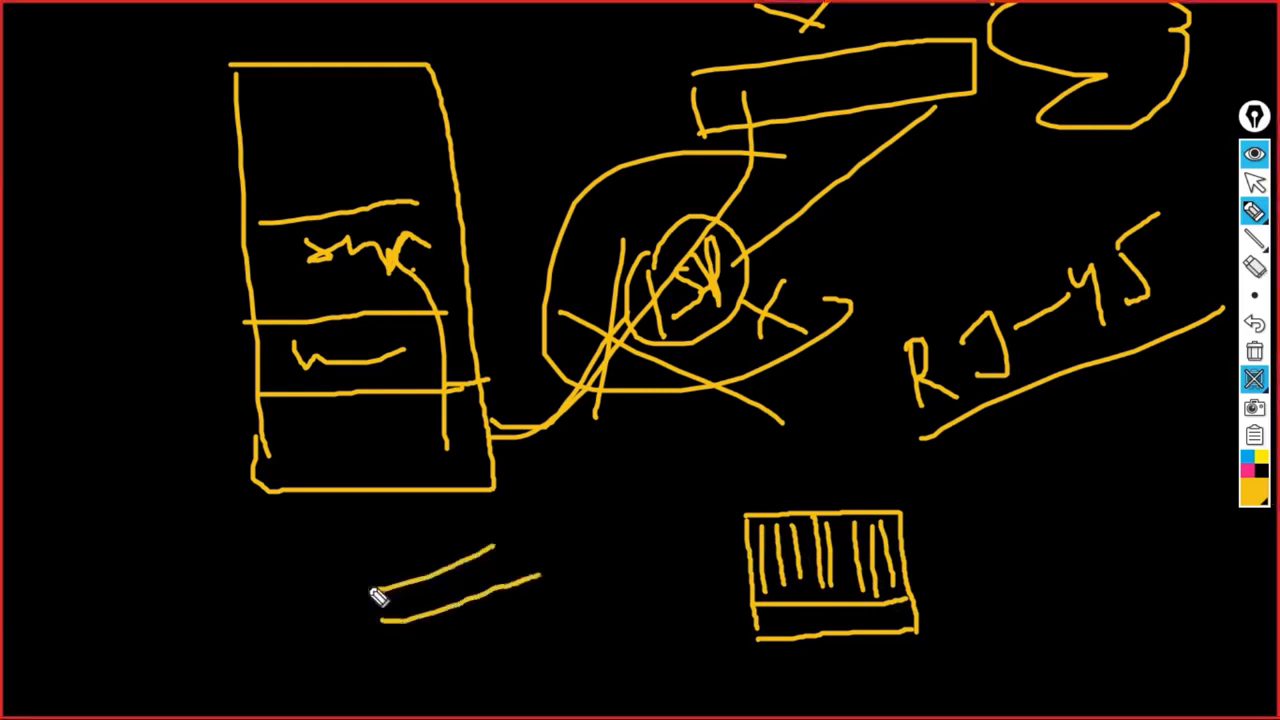
pyautogui.moveTo(369, 586)
pyautogui.mouseDown()
pyautogui.moveTo(466, 577)
pyautogui.moveTo(510, 543)
pyautogui.mouseUp()
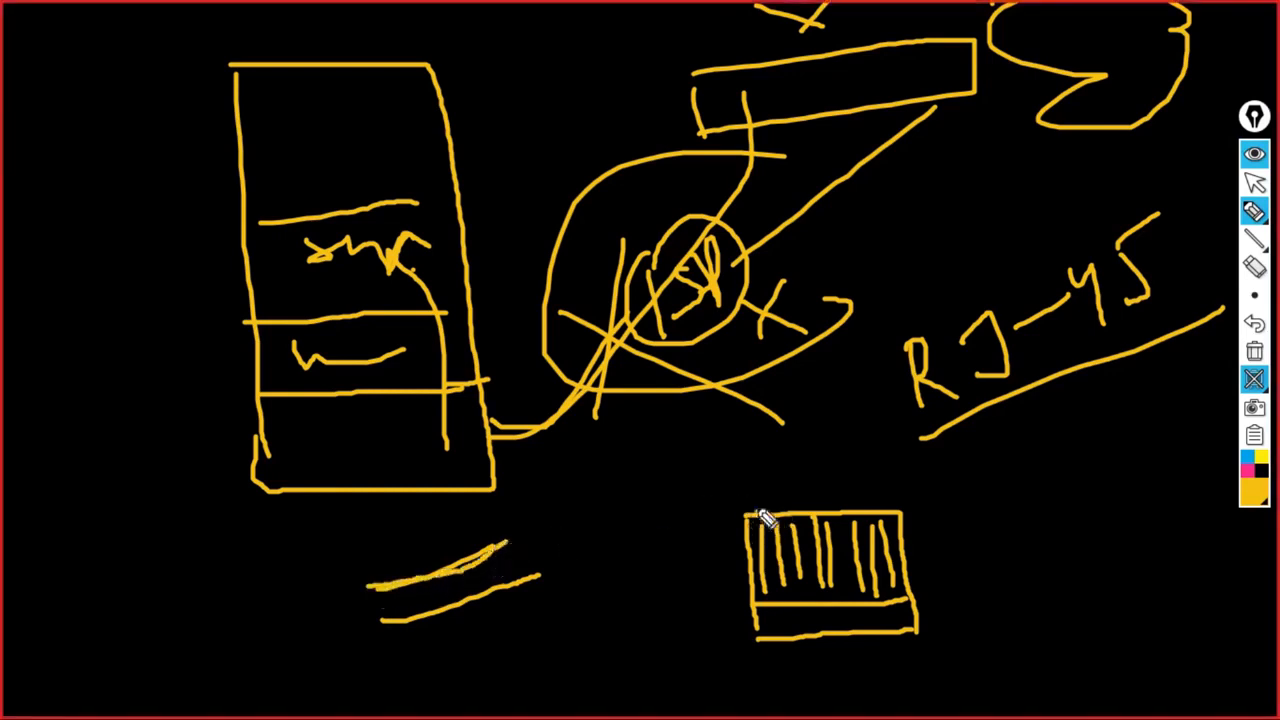
pyautogui.moveTo(757, 512)
pyautogui.mouseDown()
pyautogui.moveTo(785, 476)
pyautogui.moveTo(801, 512)
pyautogui.moveTo(831, 474)
pyautogui.moveTo(858, 515)
pyautogui.mouseUp()
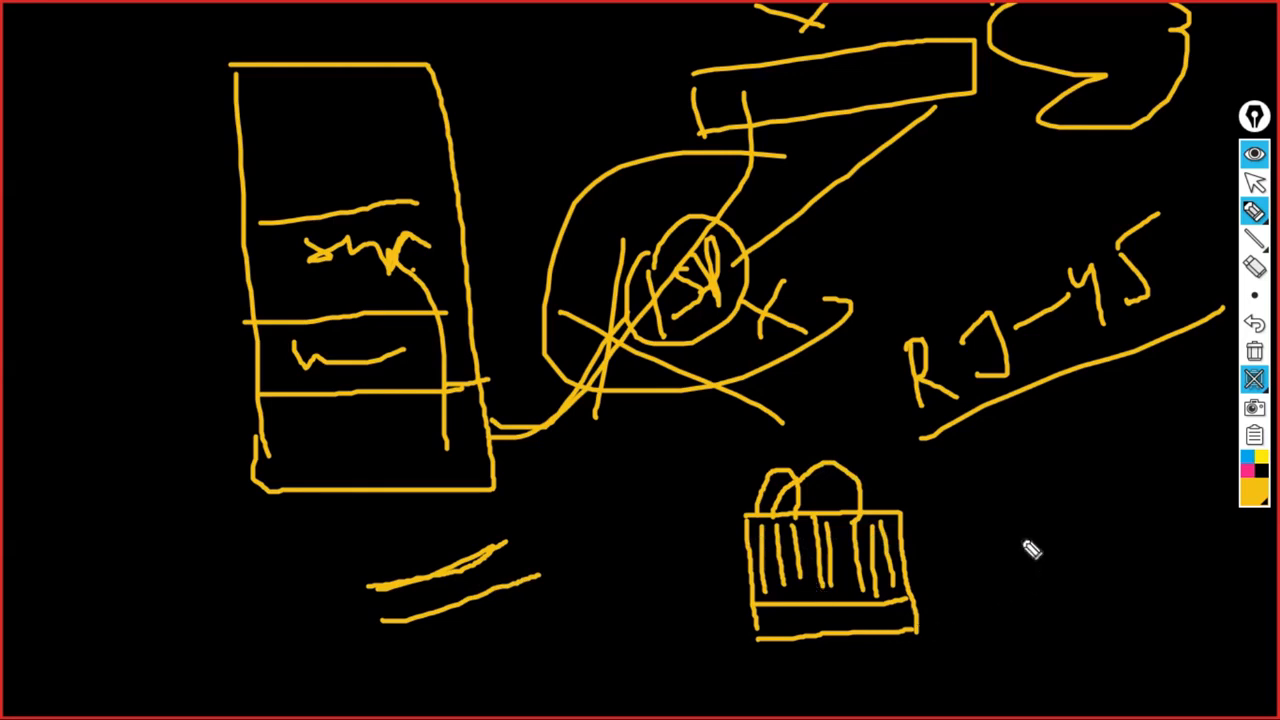
# - Write 'Crimp', circle the connector, thicken the lower-left cables, refine the clip, and draw a line right
pyautogui.moveTo(1025, 442)
pyautogui.mouseDown()
pyautogui.moveTo(1012, 477)
pyautogui.moveTo(1023, 457)
pyautogui.moveTo(1054, 486)
pyautogui.moveTo(1083, 463)
pyautogui.moveTo(1043, 513)
pyautogui.mouseUp()
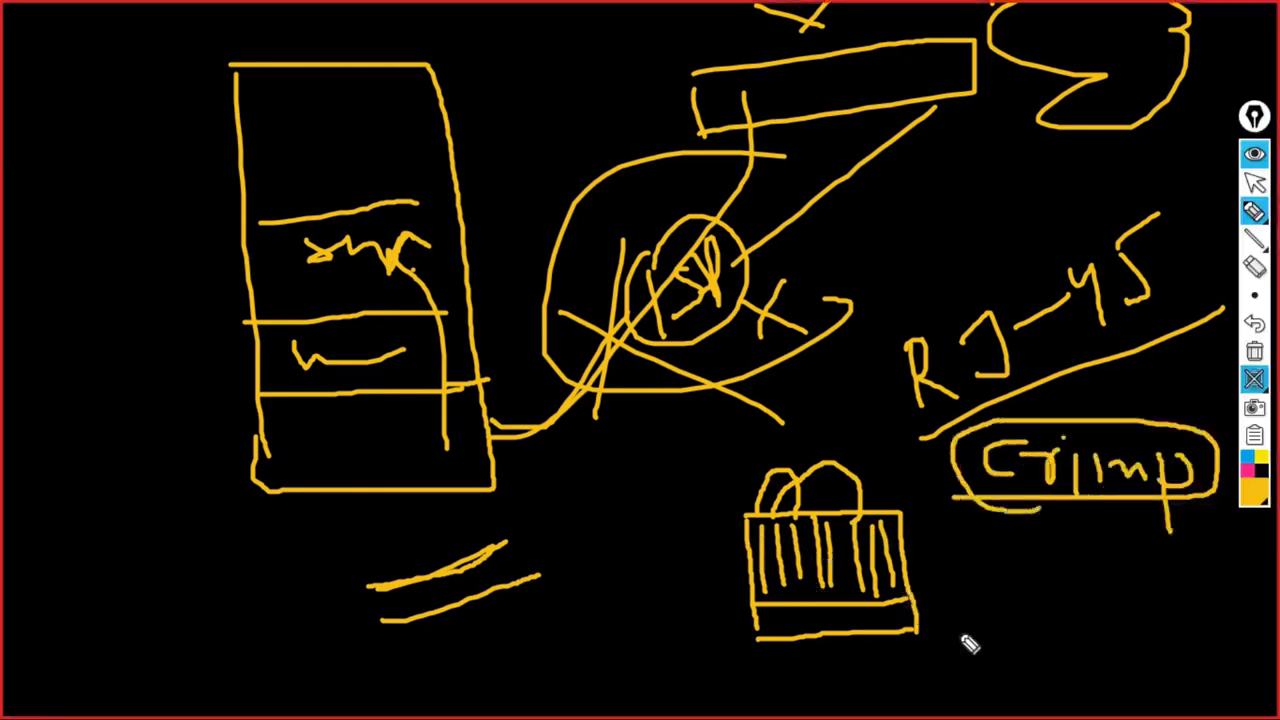
pyautogui.moveTo(958, 560)
pyautogui.mouseDown()
pyautogui.moveTo(835, 444)
pyautogui.moveTo(720, 620)
pyautogui.moveTo(903, 531)
pyautogui.mouseUp()
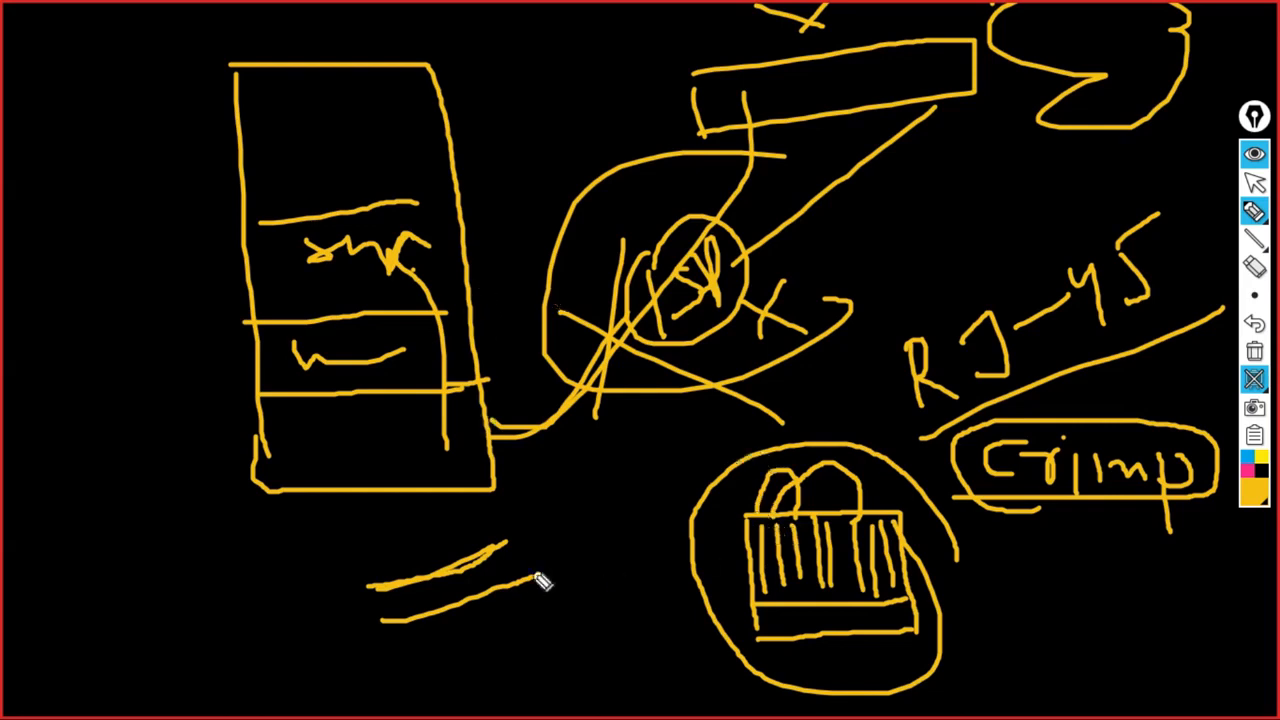
pyautogui.moveTo(340, 592)
pyautogui.mouseDown()
pyautogui.moveTo(429, 586)
pyautogui.moveTo(541, 542)
pyautogui.mouseUp()
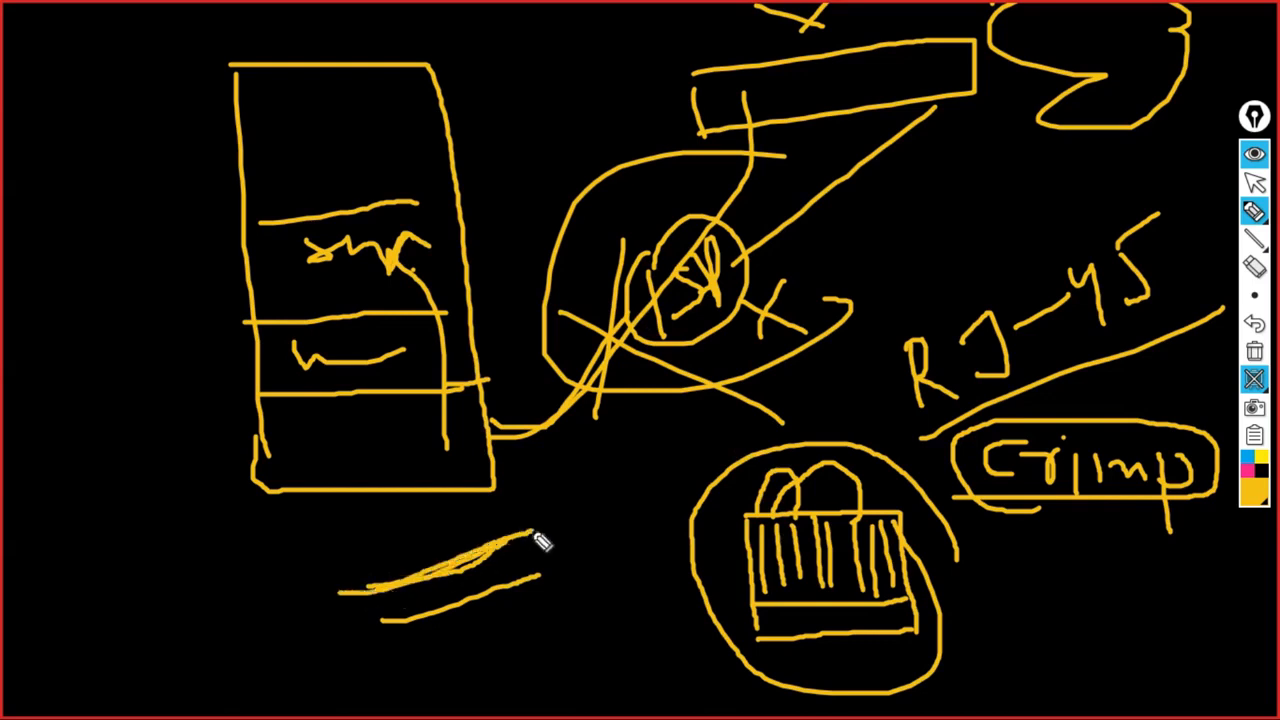
pyautogui.moveTo(357, 646); pyautogui.dragTo(572, 596)
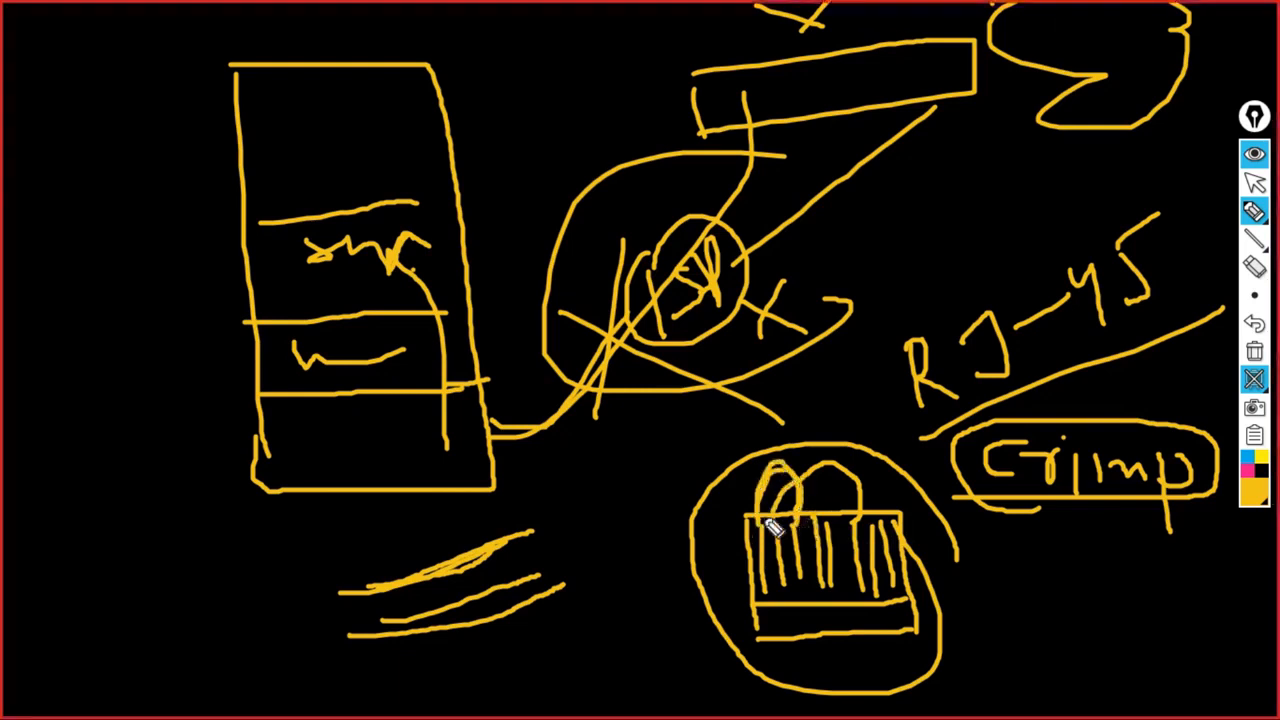
pyautogui.moveTo(771, 516)
pyautogui.mouseDown()
pyautogui.moveTo(798, 484)
pyautogui.moveTo(869, 476)
pyautogui.moveTo(870, 530)
pyautogui.mouseUp()
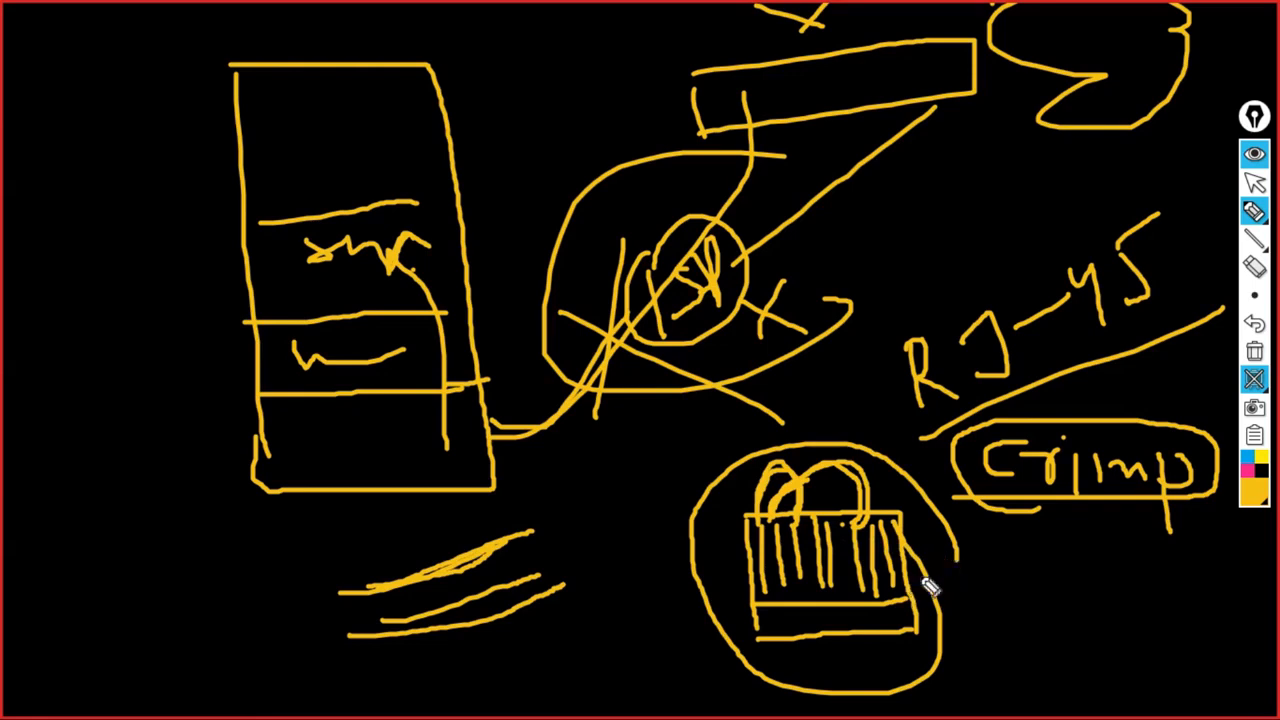
pyautogui.moveTo(920, 576); pyautogui.dragTo(1090, 541)
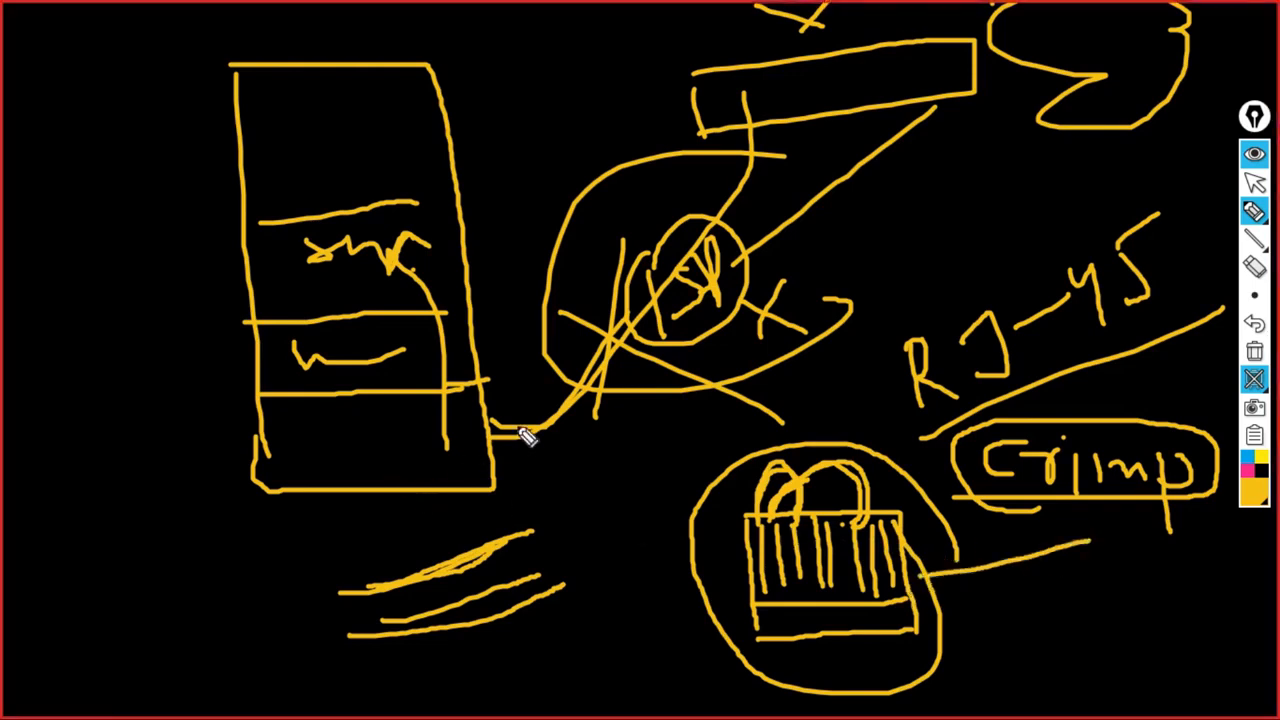
# - Circle where the cable meets the rack, then clear every drawing from the board
pyautogui.moveTo(474, 432)
pyautogui.mouseDown()
pyautogui.moveTo(507, 438)
pyautogui.moveTo(484, 423)
pyautogui.moveTo(478, 450)
pyautogui.moveTo(492, 457)
pyautogui.mouseUp()
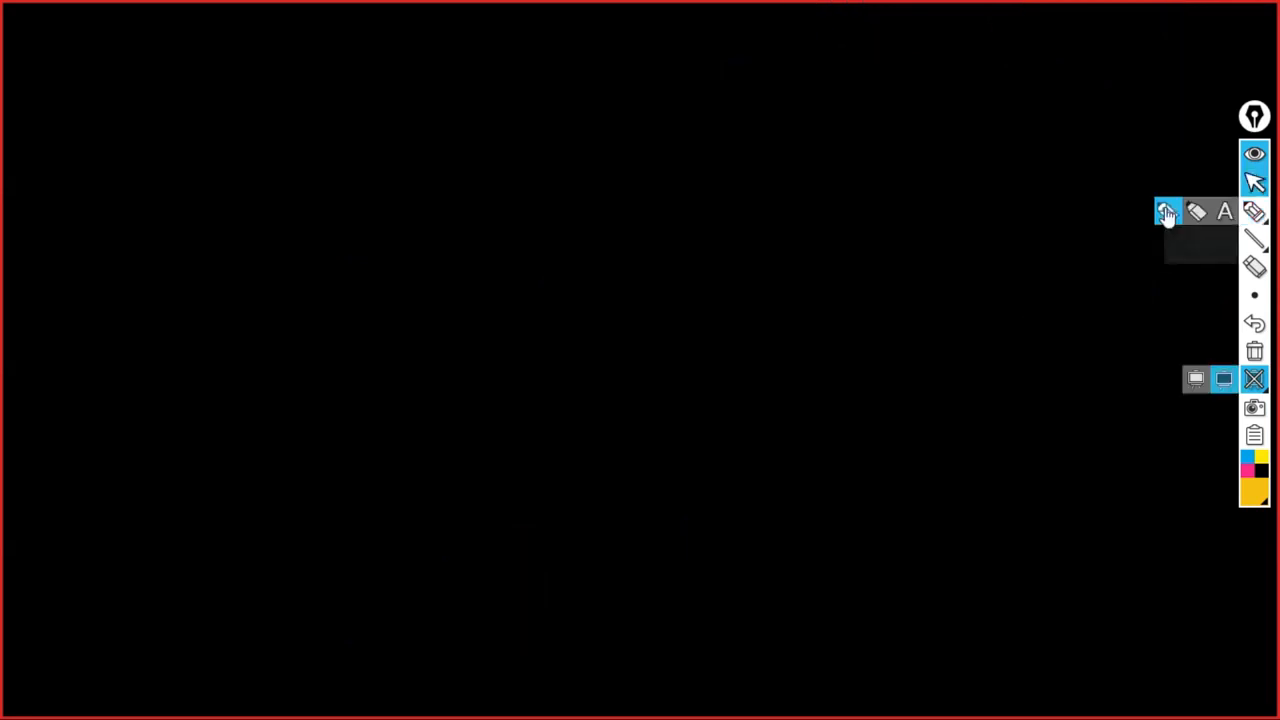
pyautogui.click(1167, 214)
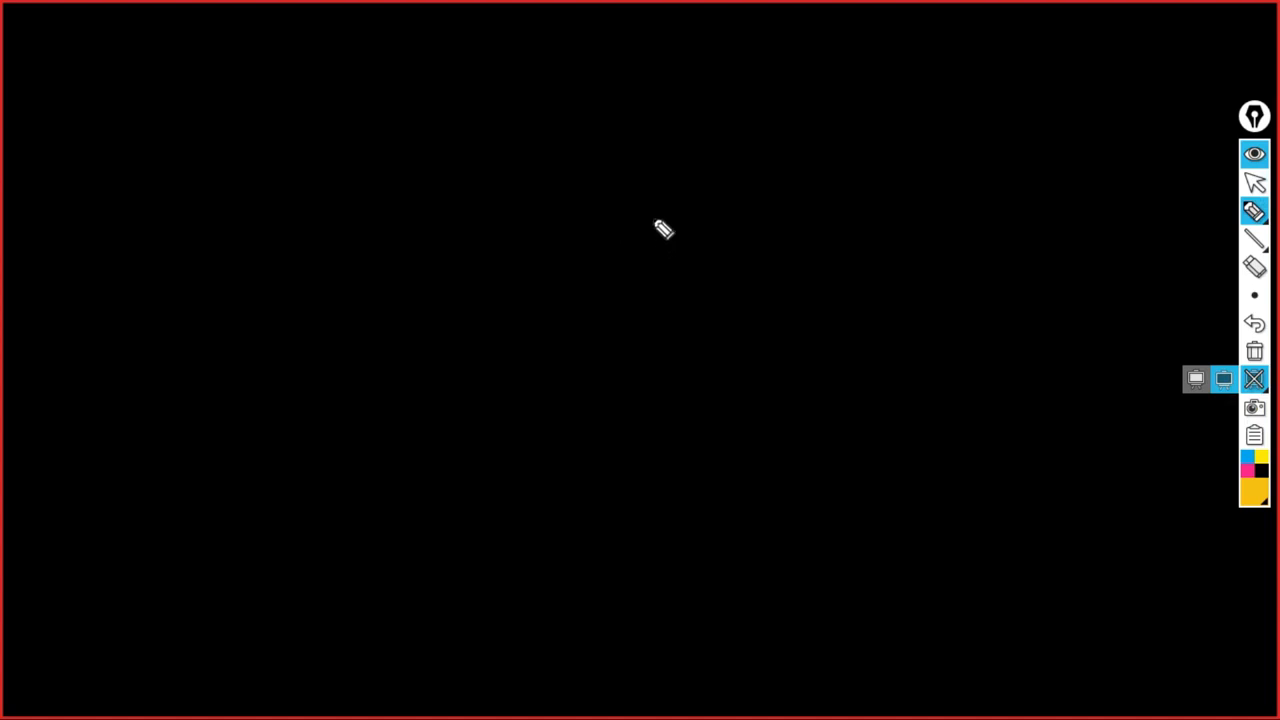
# - Sketch an RJ-45 connector with pin lines and a clip, circle it, and draw a stroke to the right
pyautogui.moveTo(652, 217); pyautogui.dragTo(666, 308)
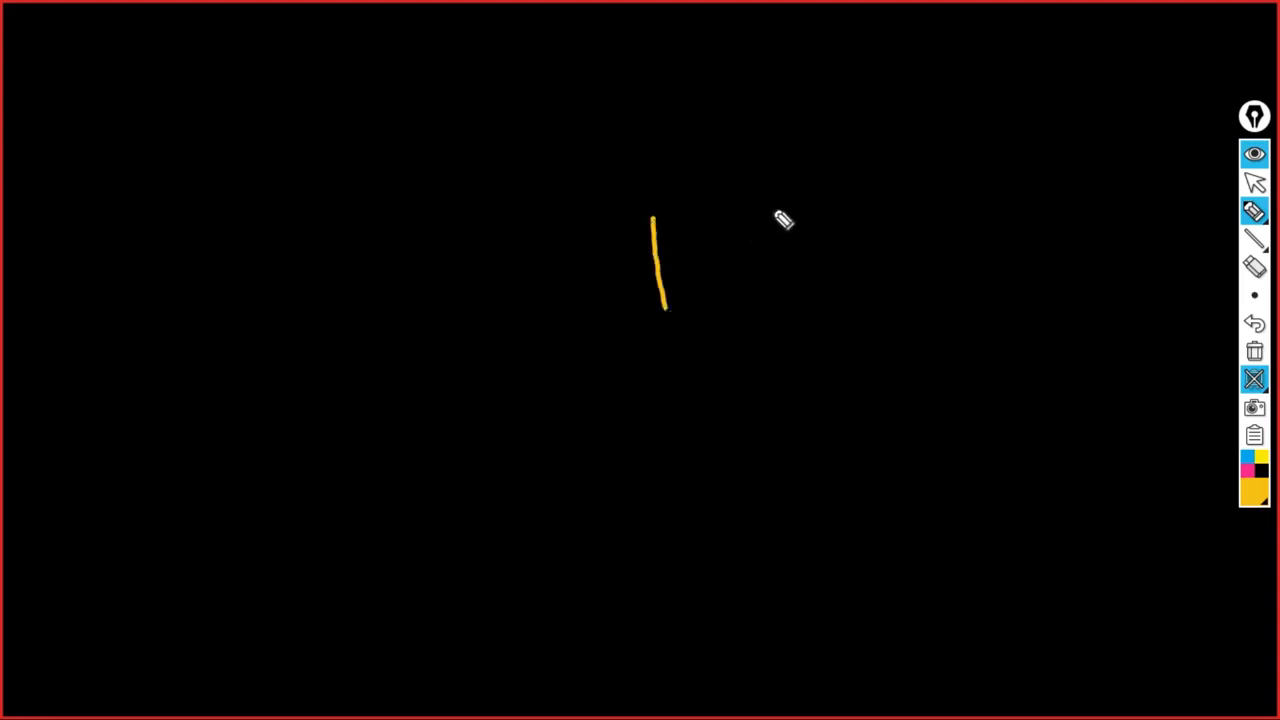
pyautogui.moveTo(772, 207)
pyautogui.mouseDown()
pyautogui.moveTo(794, 317)
pyautogui.moveTo(674, 329)
pyautogui.moveTo(654, 229)
pyautogui.moveTo(680, 246)
pyautogui.moveTo(681, 283)
pyautogui.mouseUp()
pyautogui.moveTo(686, 220)
pyautogui.mouseDown()
pyautogui.moveTo(697, 279)
pyautogui.moveTo(717, 269)
pyautogui.mouseUp()
pyautogui.moveTo(728, 224)
pyautogui.mouseDown()
pyautogui.moveTo(741, 294)
pyautogui.moveTo(775, 302)
pyautogui.mouseUp()
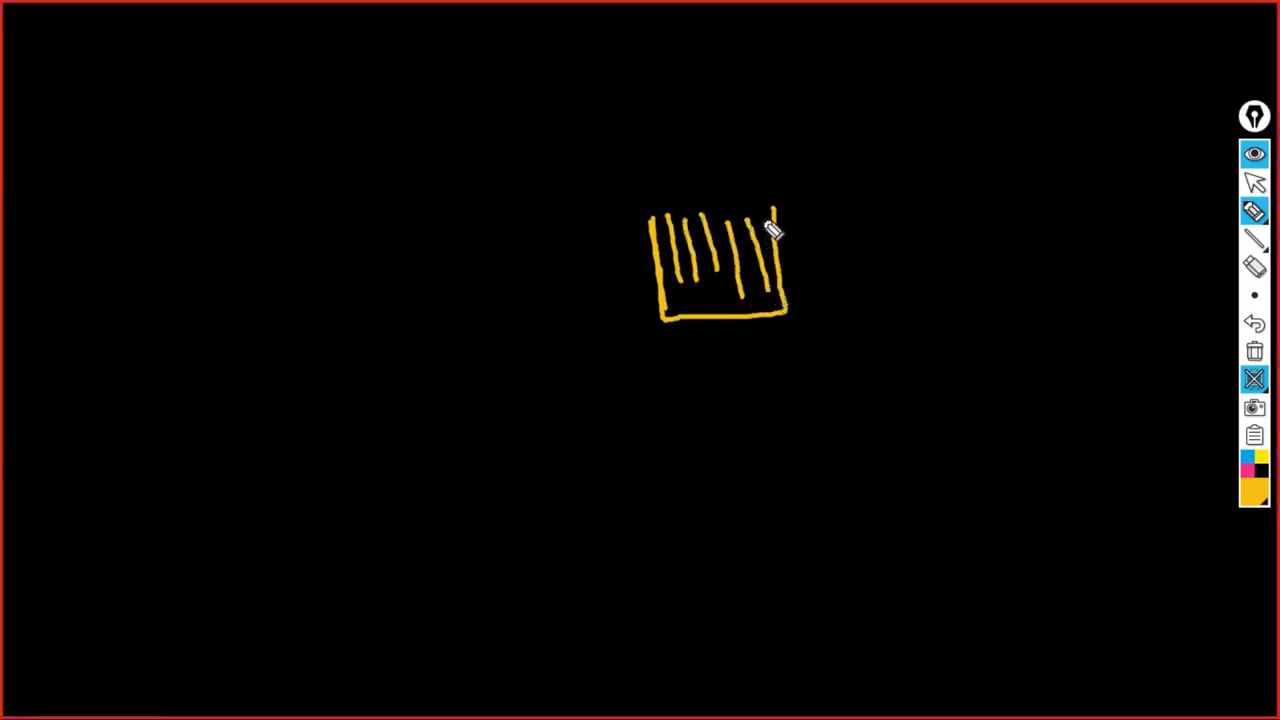
pyautogui.moveTo(772, 224); pyautogui.dragTo(784, 288)
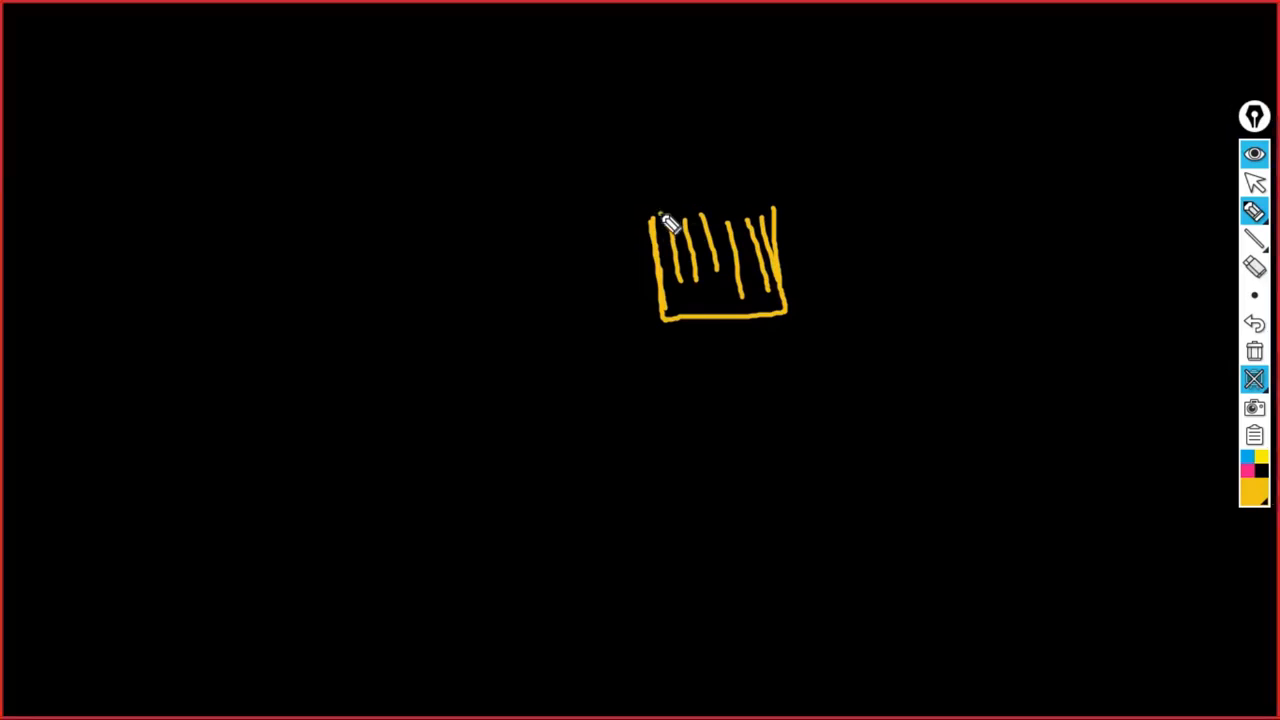
pyautogui.moveTo(655, 218)
pyautogui.mouseDown()
pyautogui.moveTo(697, 217)
pyautogui.moveTo(691, 237)
pyautogui.moveTo(766, 211)
pyautogui.moveTo(770, 226)
pyautogui.mouseUp()
pyautogui.moveTo(686, 338)
pyautogui.mouseDown()
pyautogui.moveTo(766, 123)
pyautogui.moveTo(803, 283)
pyautogui.mouseUp()
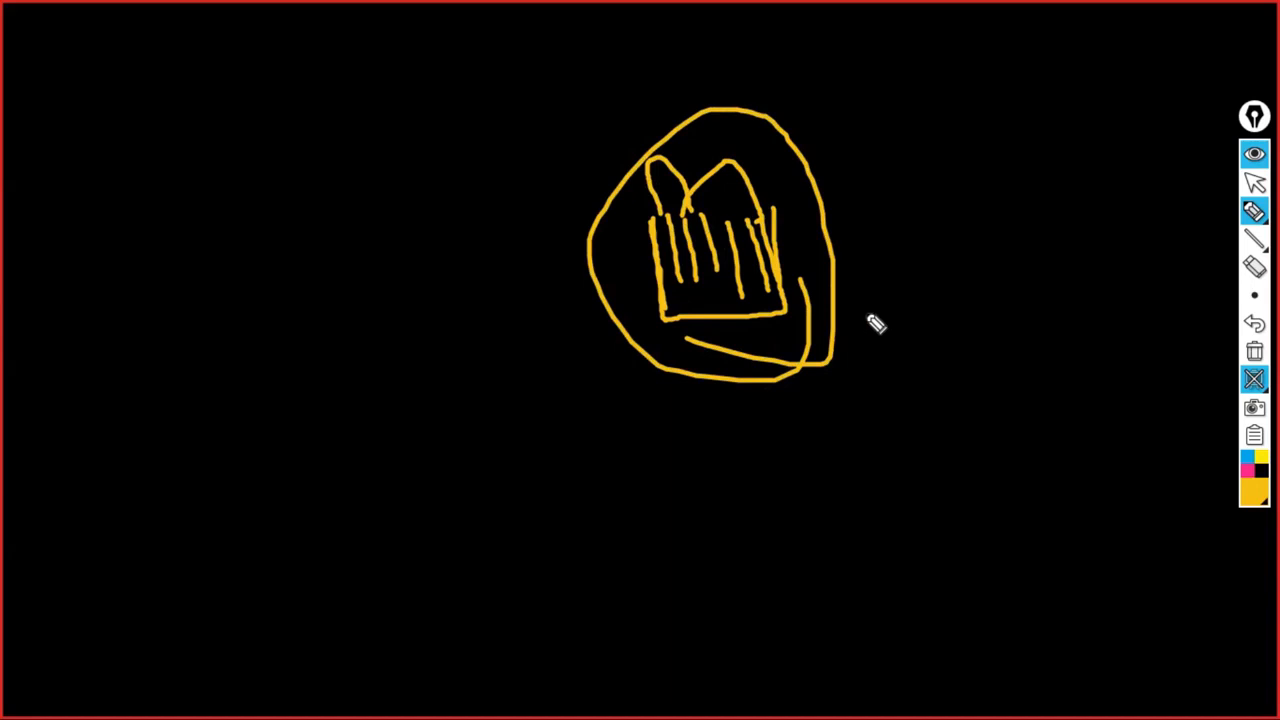
pyautogui.moveTo(818, 290); pyautogui.dragTo(995, 262)
# - Finish the arrowhead, then outline a tall rack box on the left with a small port
pyautogui.moveTo(955, 249)
pyautogui.mouseDown()
pyautogui.moveTo(1038, 267)
pyautogui.moveTo(975, 298)
pyautogui.mouseUp()
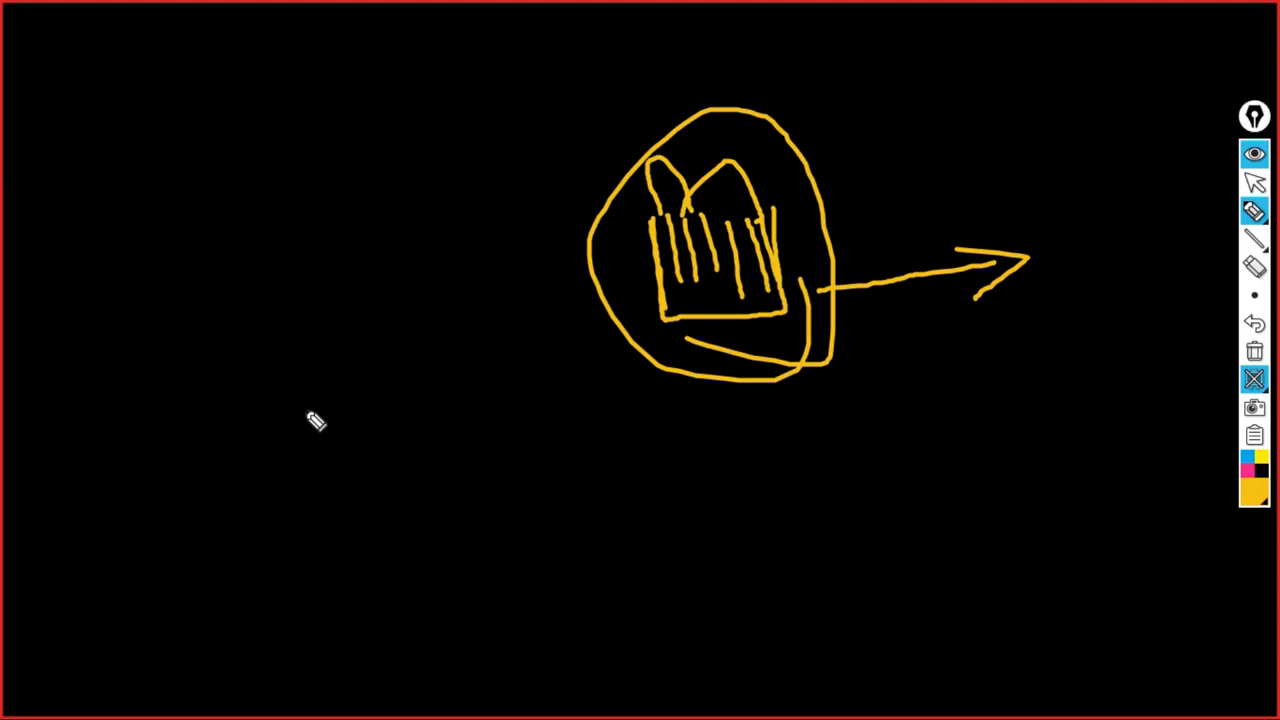
pyautogui.moveTo(80, 190); pyautogui.dragTo(126, 562)
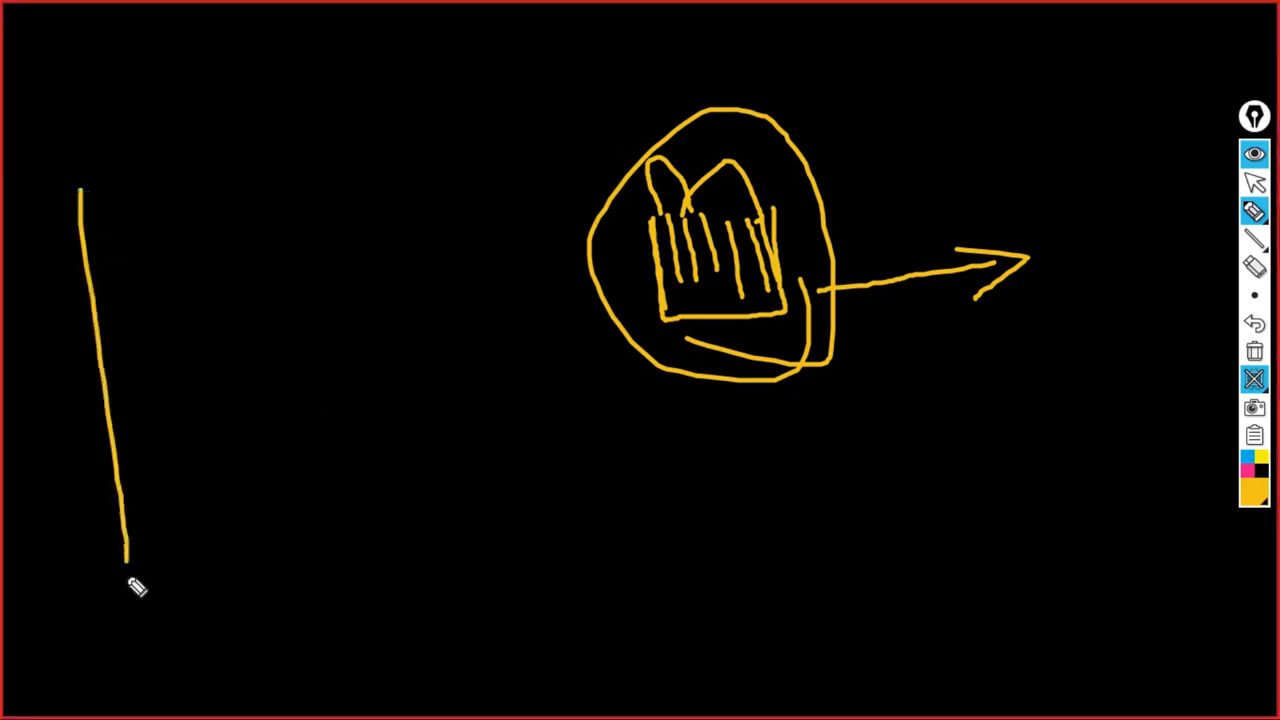
pyautogui.moveTo(64, 186)
pyautogui.mouseDown()
pyautogui.moveTo(304, 182)
pyautogui.moveTo(372, 574)
pyautogui.moveTo(100, 581)
pyautogui.mouseUp()
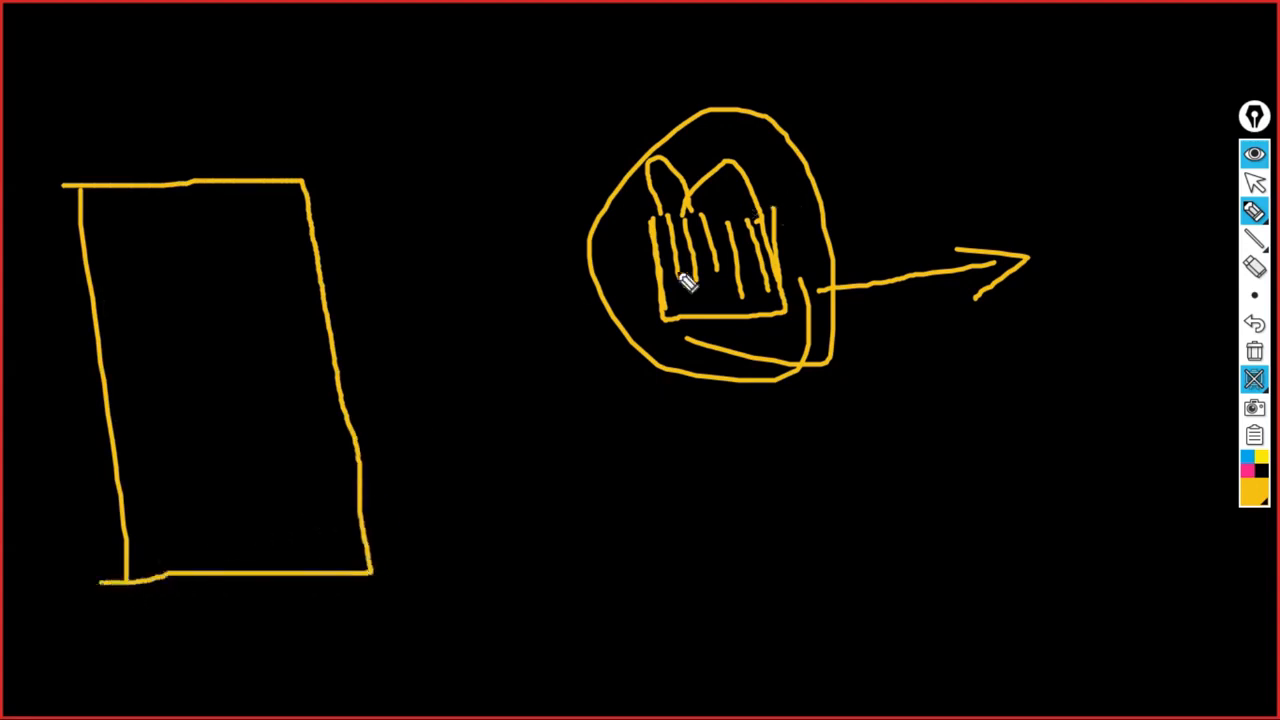
pyautogui.moveTo(357, 511)
pyautogui.mouseDown()
pyautogui.moveTo(403, 527)
pyautogui.moveTo(363, 525)
pyautogui.mouseUp()
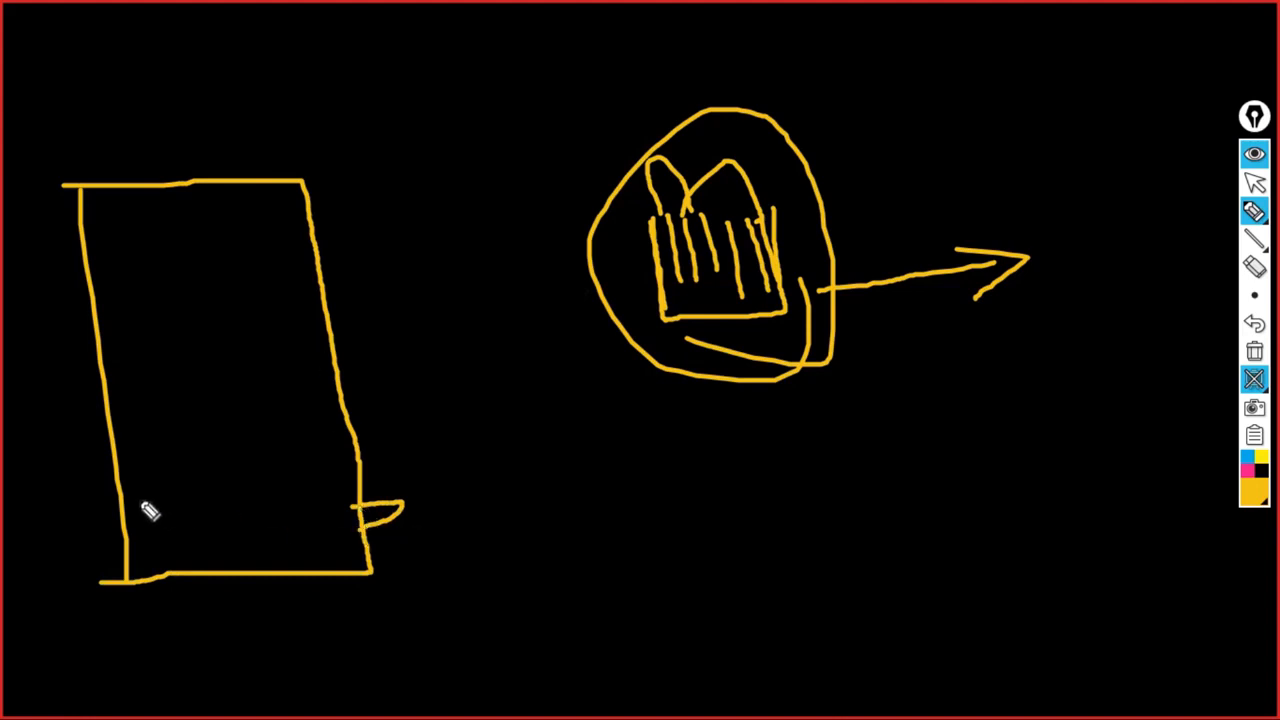
# - Add five shelf lines to the rack, then enclose the connector in a larger ellipse with a cable
pyautogui.moveTo(134, 498); pyautogui.dragTo(340, 493)
pyautogui.moveTo(148, 441); pyautogui.dragTo(276, 436)
pyautogui.moveTo(105, 393); pyautogui.dragTo(349, 370)
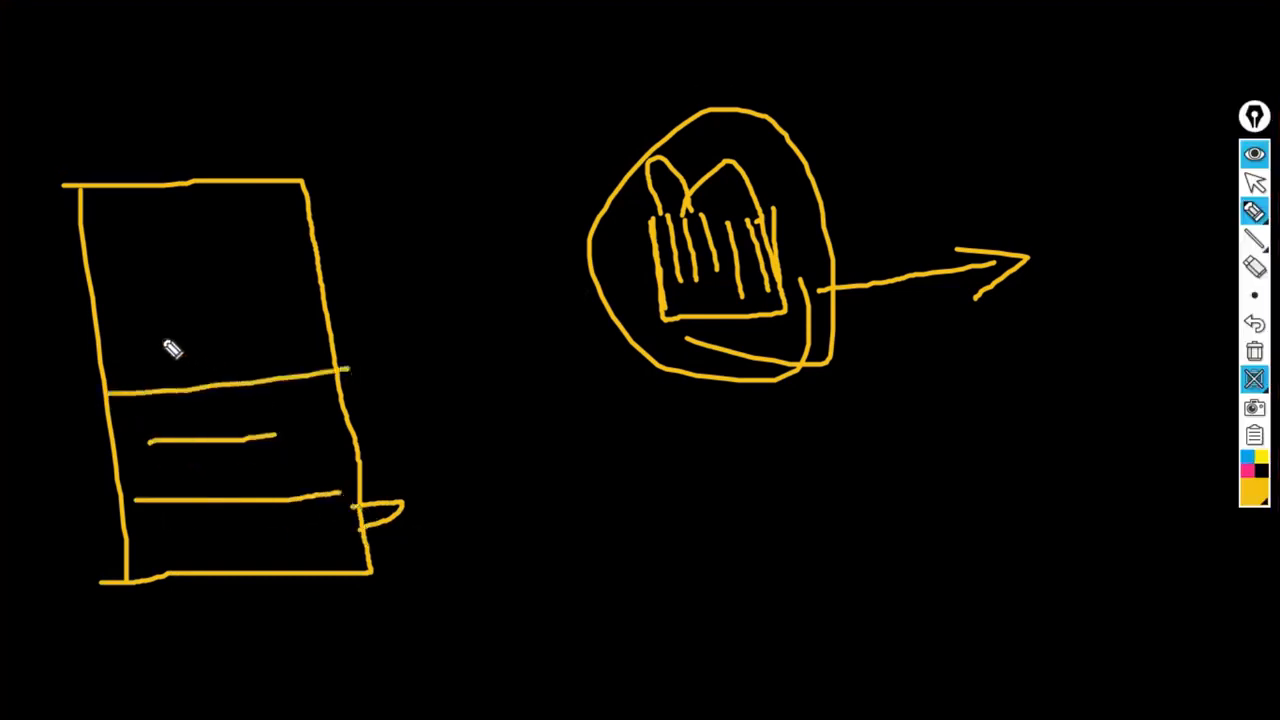
pyautogui.moveTo(160, 338); pyautogui.dragTo(290, 318)
pyautogui.moveTo(80, 286); pyautogui.dragTo(298, 260)
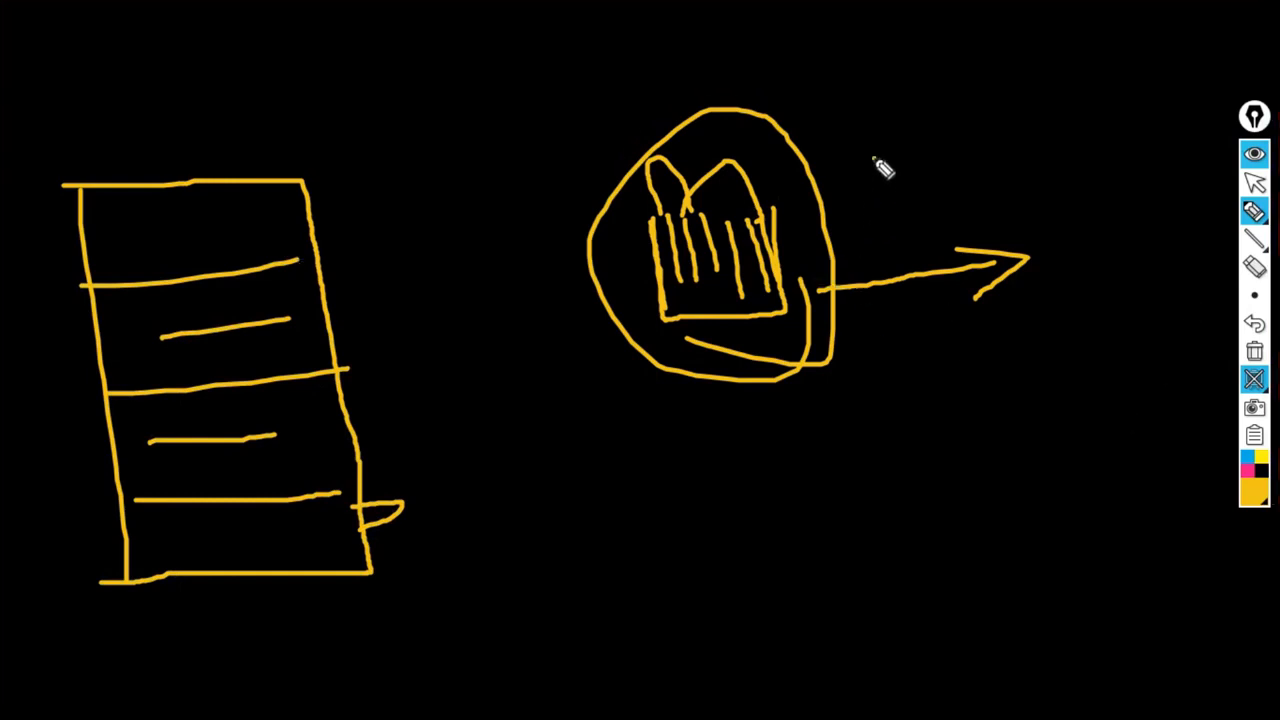
pyautogui.moveTo(874, 160)
pyautogui.mouseDown()
pyautogui.moveTo(537, 343)
pyautogui.moveTo(1000, 306)
pyautogui.moveTo(694, 134)
pyautogui.moveTo(600, 185)
pyautogui.mouseUp()
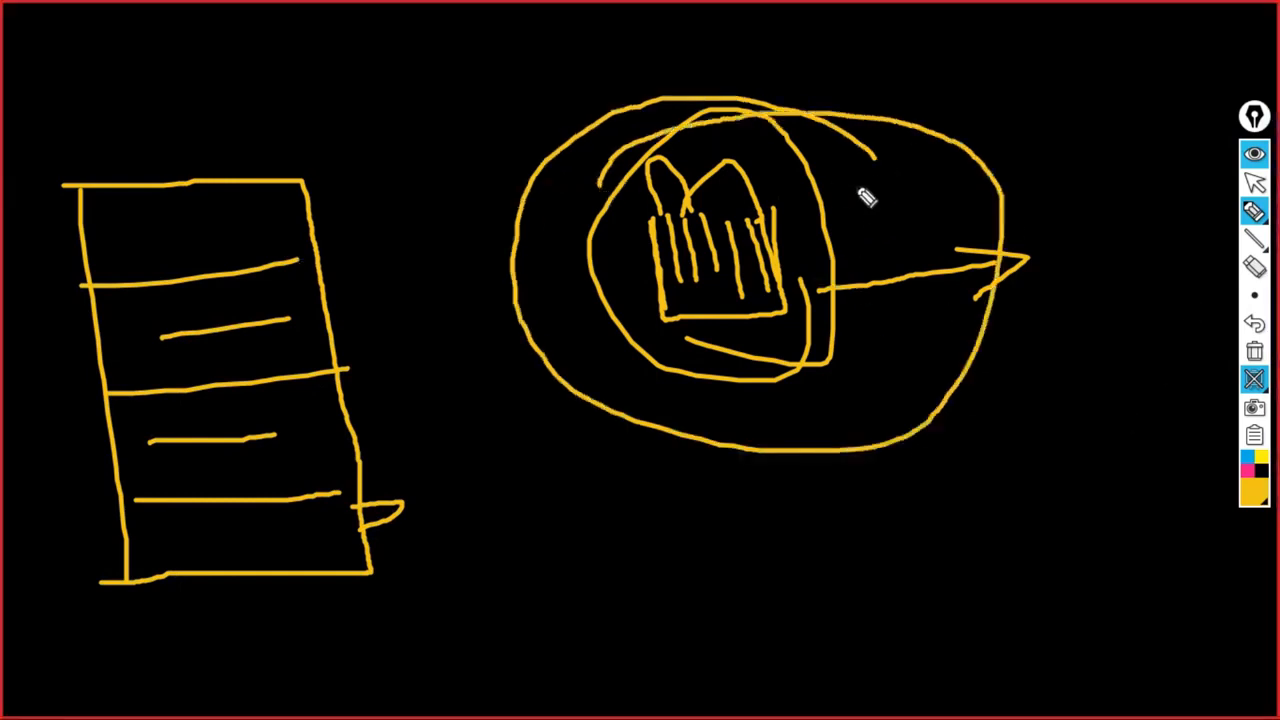
pyautogui.moveTo(846, 202)
pyautogui.mouseDown()
pyautogui.moveTo(1030, 95)
pyautogui.moveTo(1072, 48)
pyautogui.mouseUp()
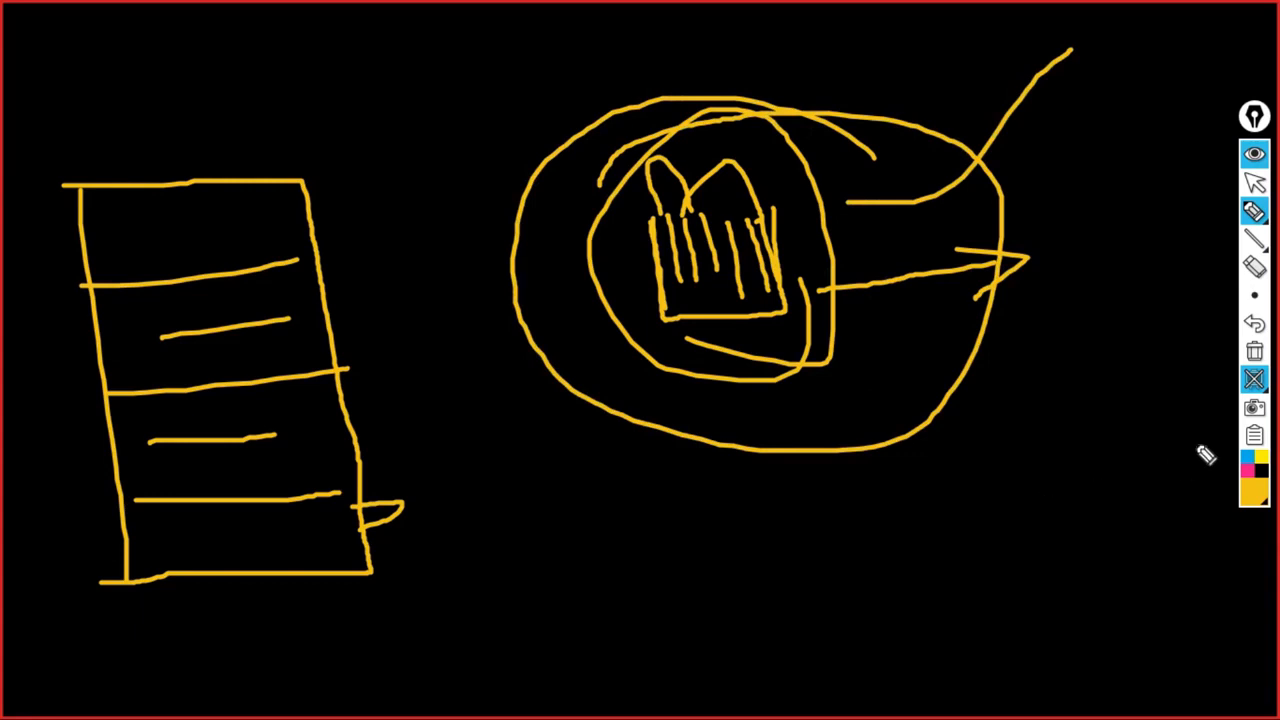
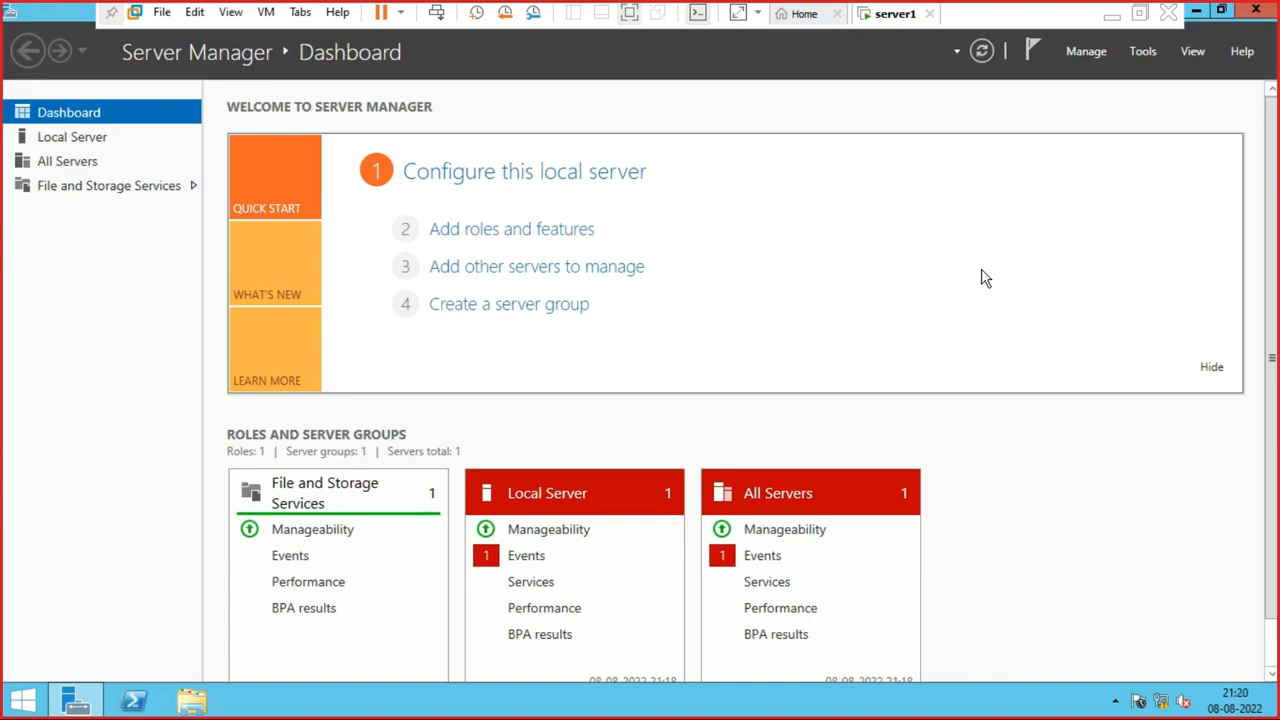
pyautogui.click(763, 250)
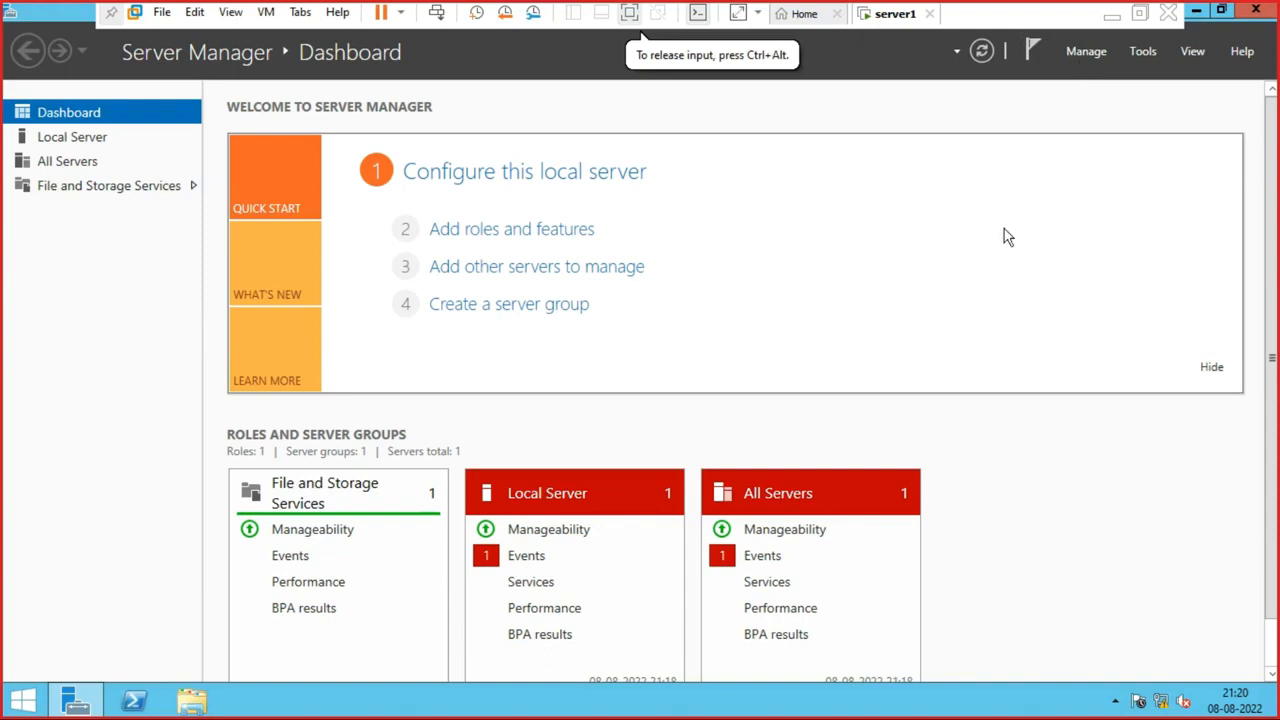
pyautogui.click(1097, 51)
pyautogui.click(959, 262)
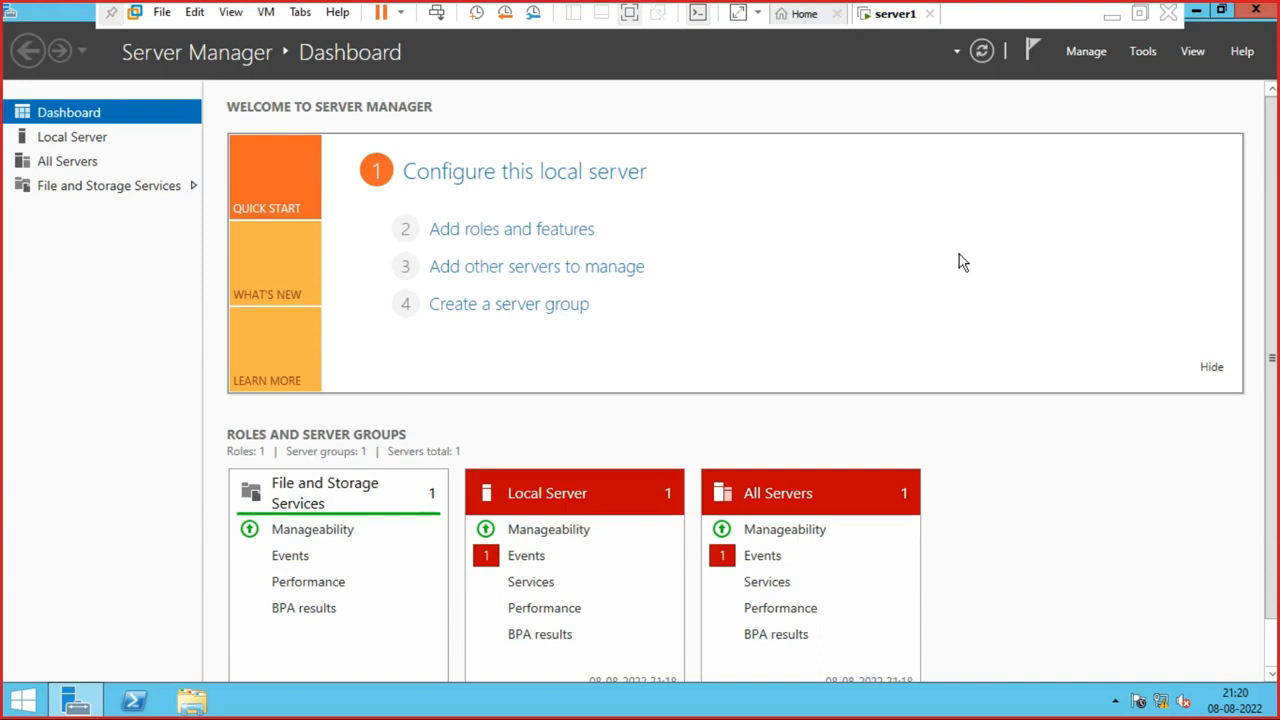
pyautogui.press('super+r')
pyautogui.write('co')
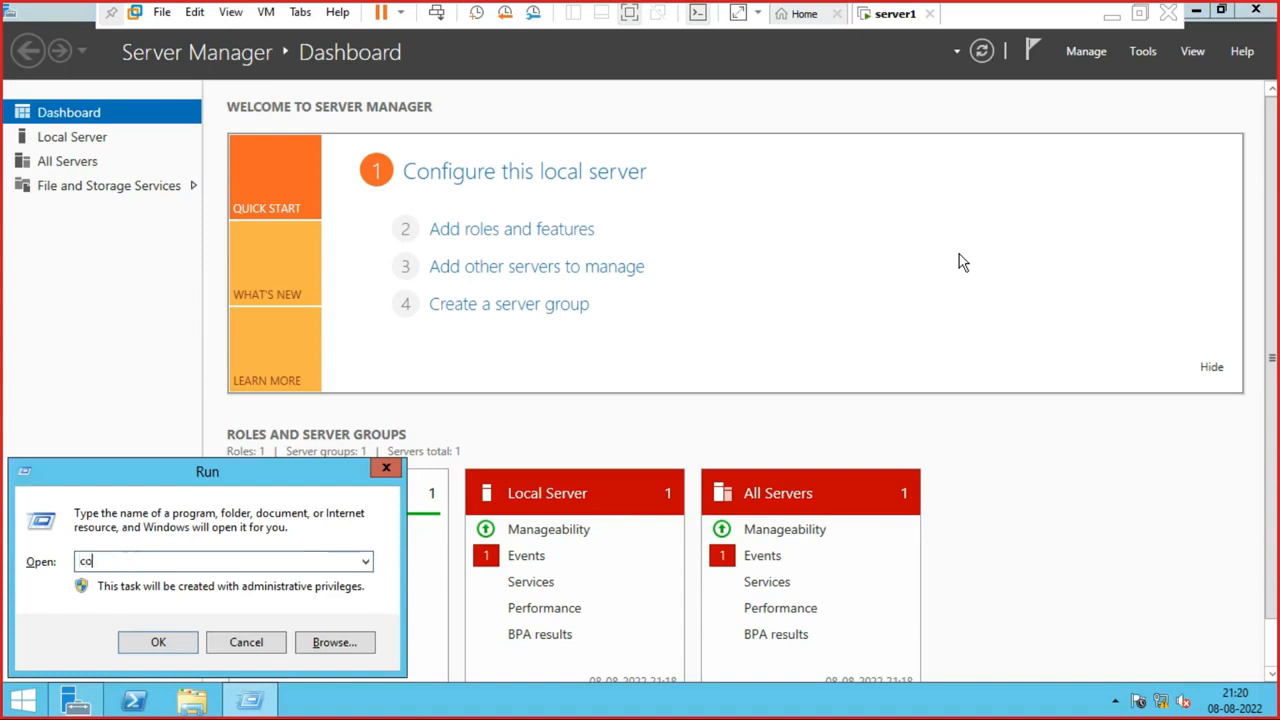
pyautogui.write('mpmgmt.msc')
pyautogui.press('Return')
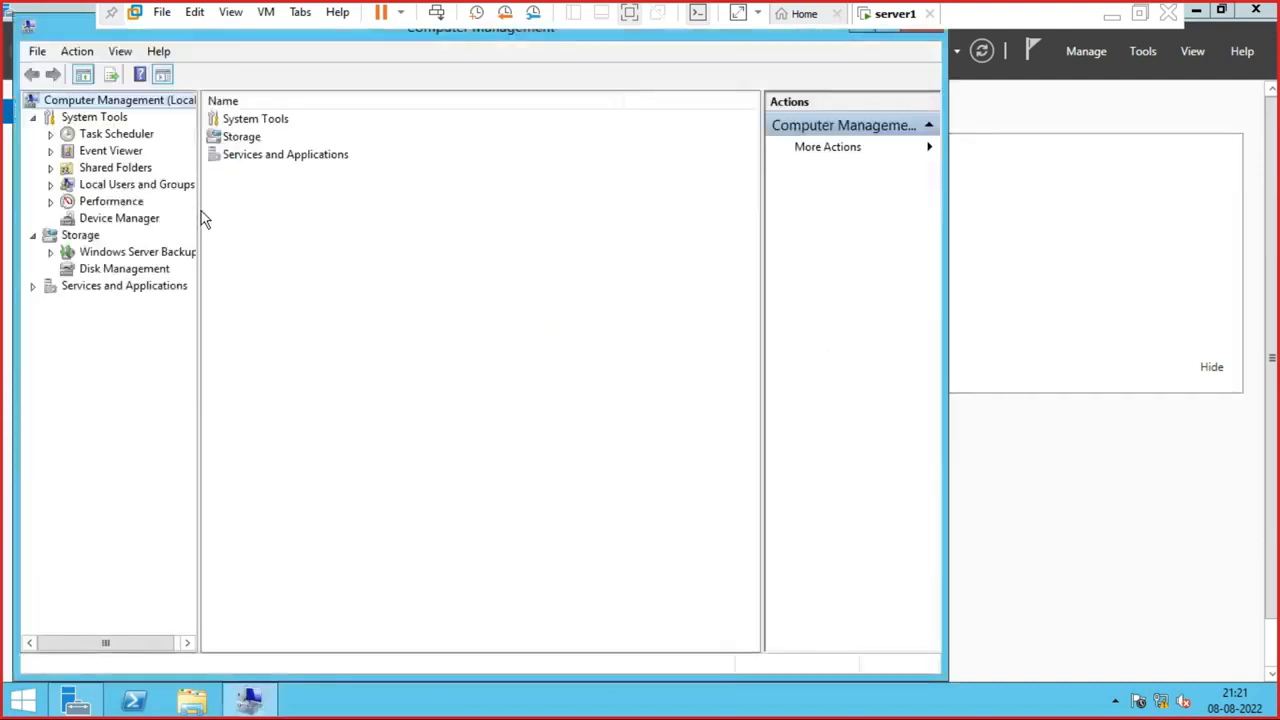
pyautogui.moveTo(198, 210); pyautogui.dragTo(376, 220)
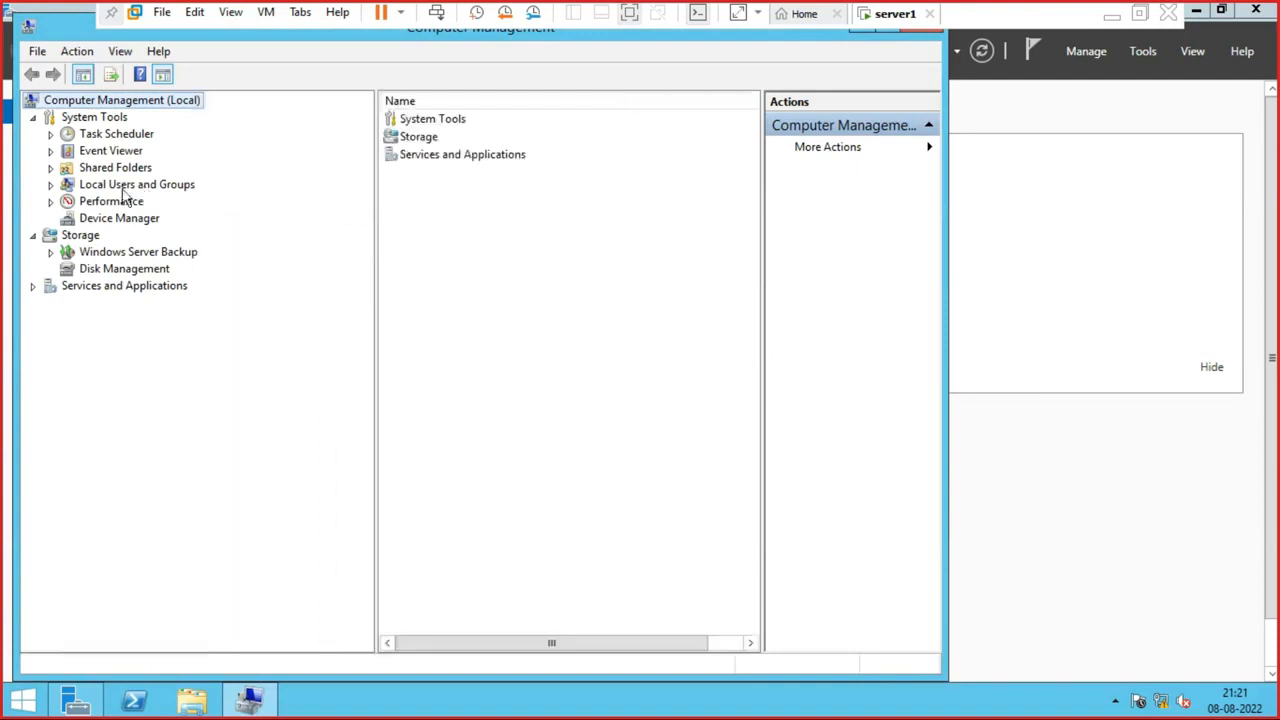
pyautogui.click(117, 186)
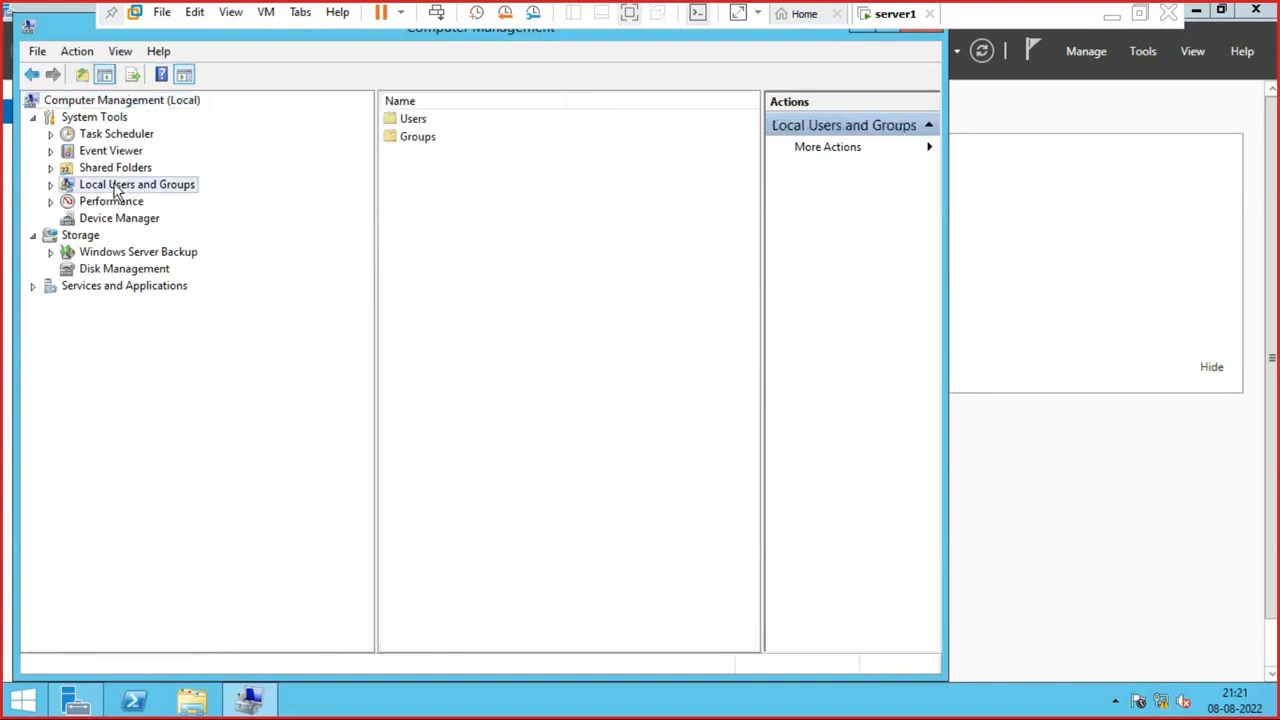
pyautogui.doubleClick(117, 188)
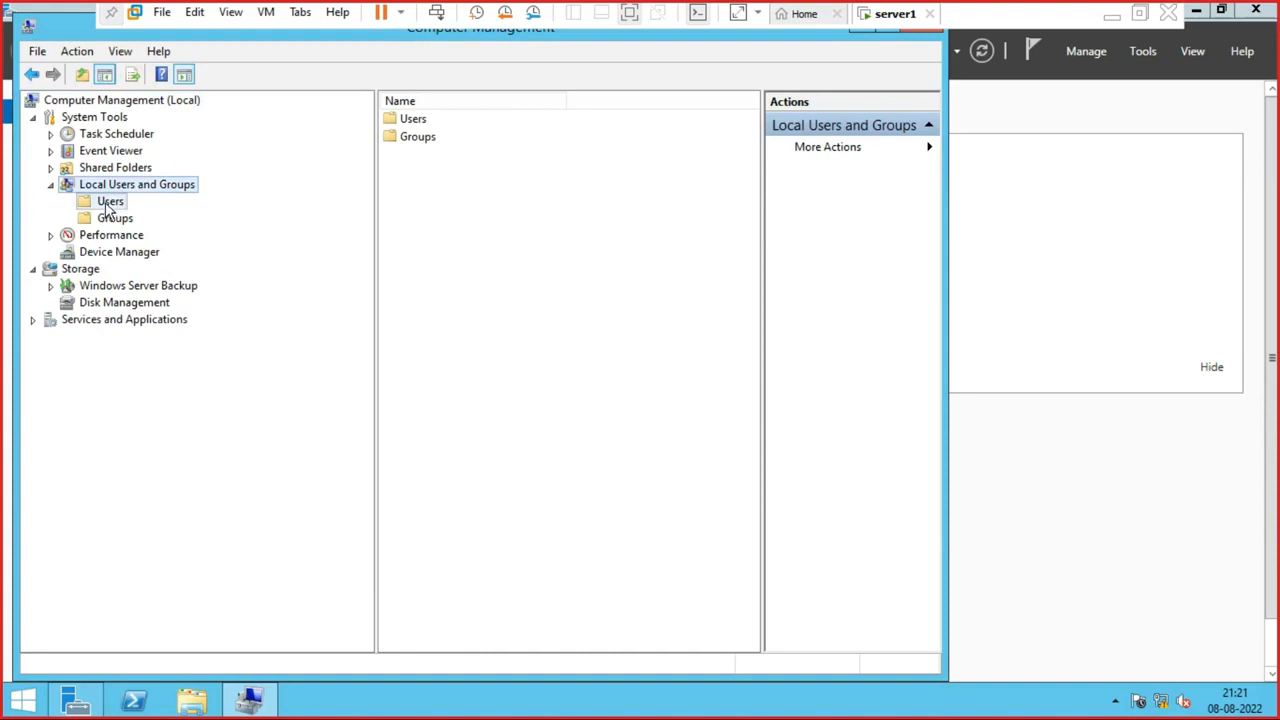
pyautogui.click(108, 203)
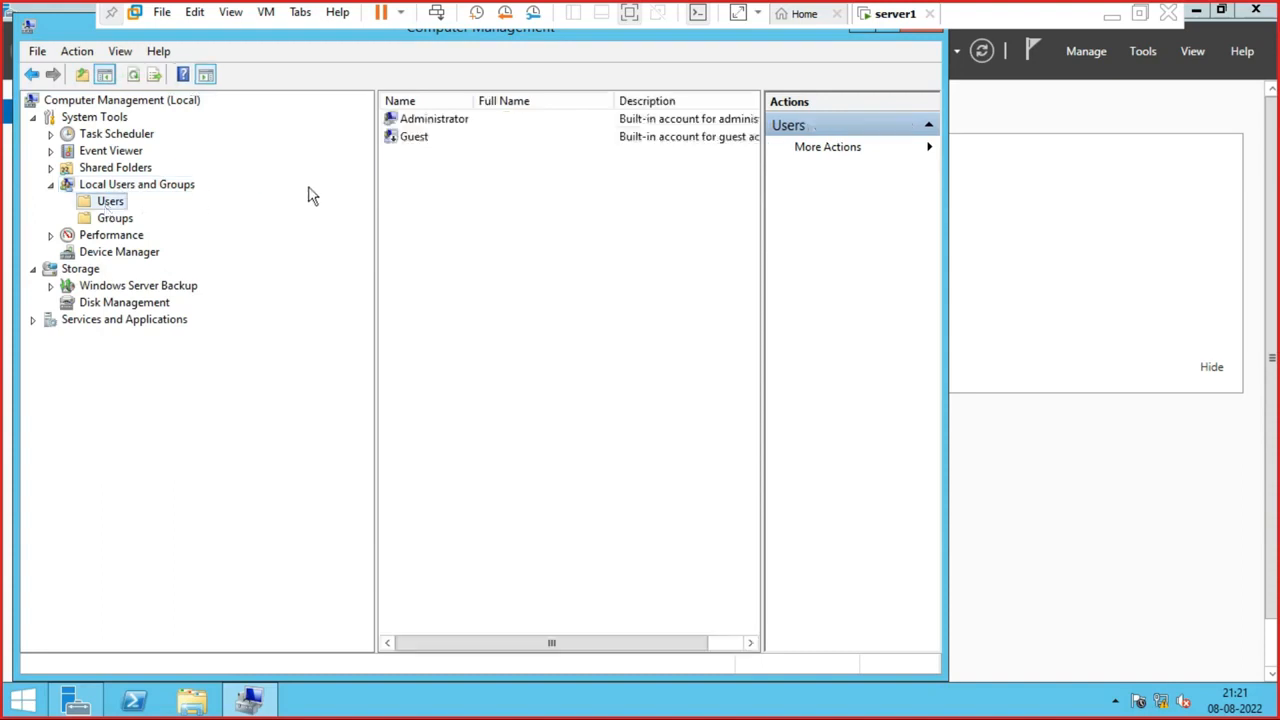
pyautogui.click(433, 125)
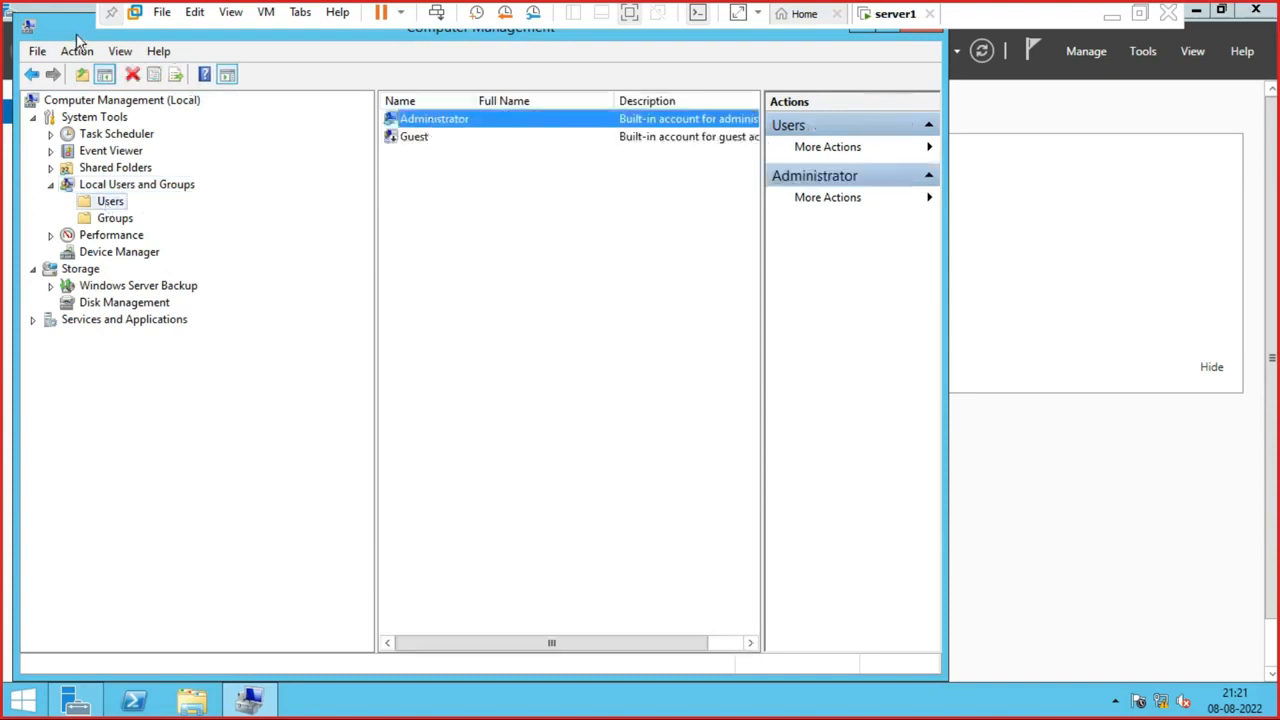
pyautogui.moveTo(74, 36); pyautogui.dragTo(192, 124)
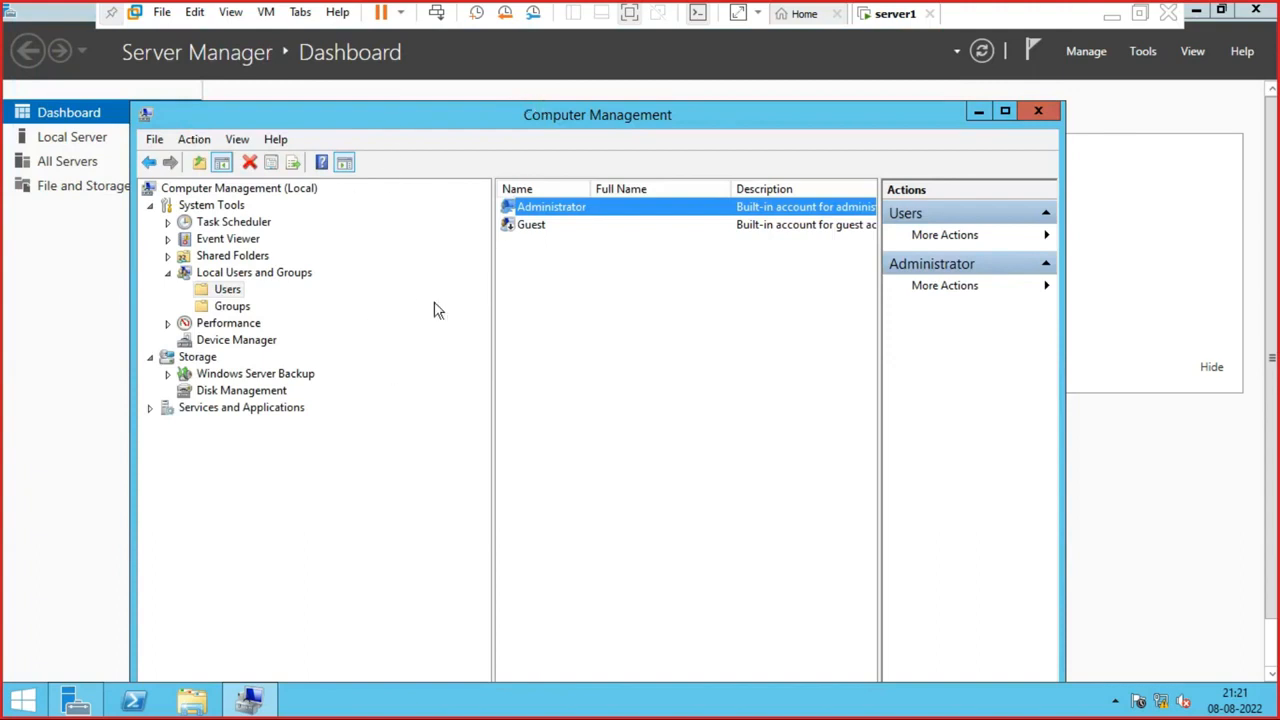
pyautogui.click(169, 275)
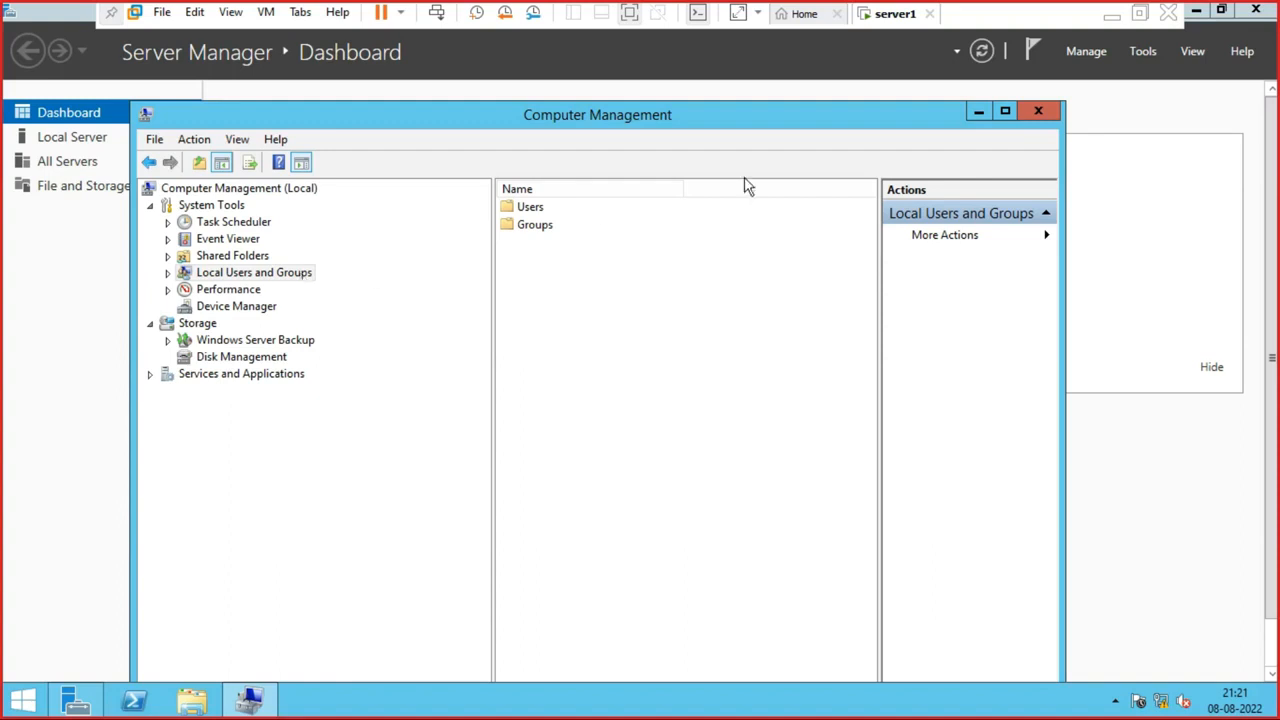
pyautogui.click(1046, 118)
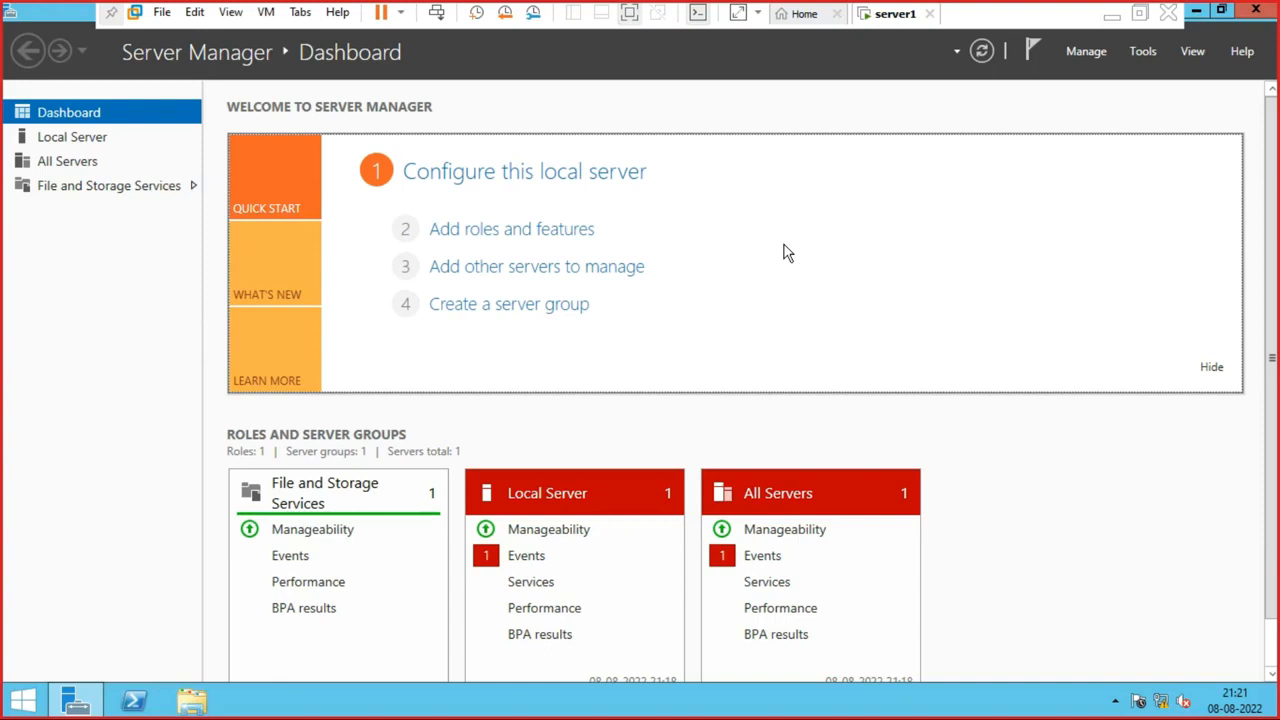
pyautogui.press('super+r')
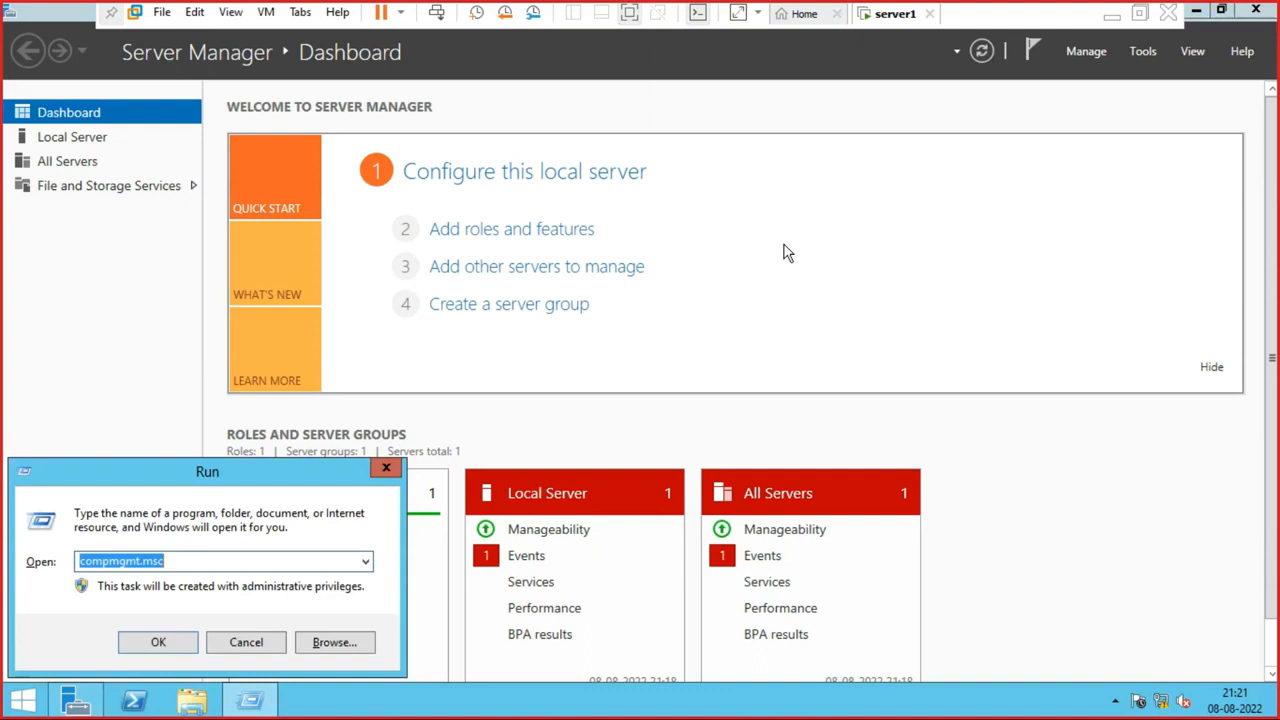
pyautogui.press('Return')
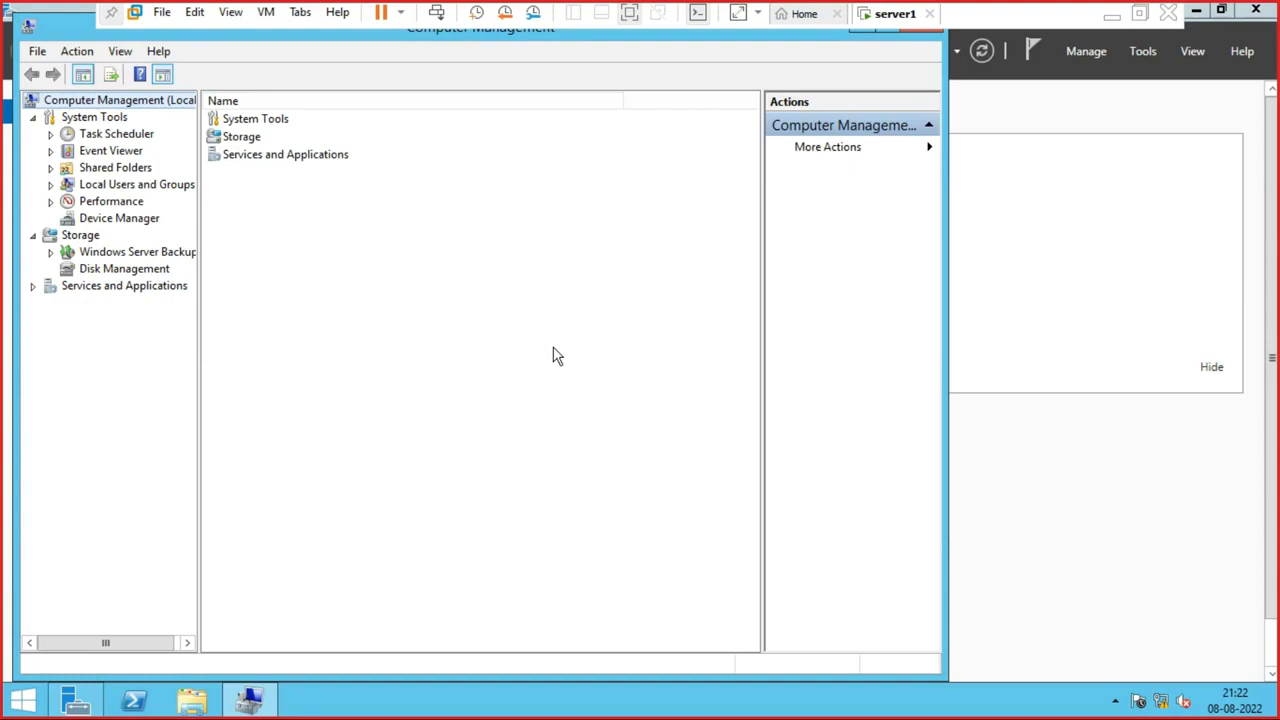
pyautogui.click(140, 185)
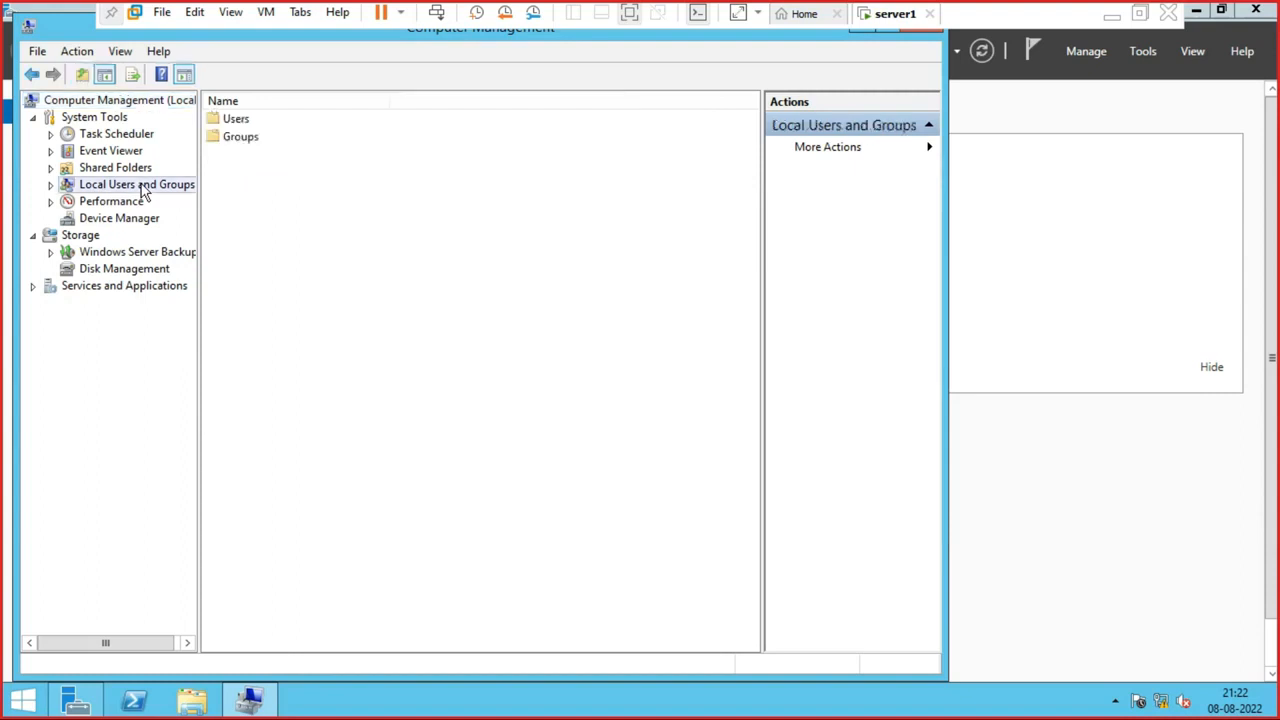
pyautogui.doubleClick(142, 186)
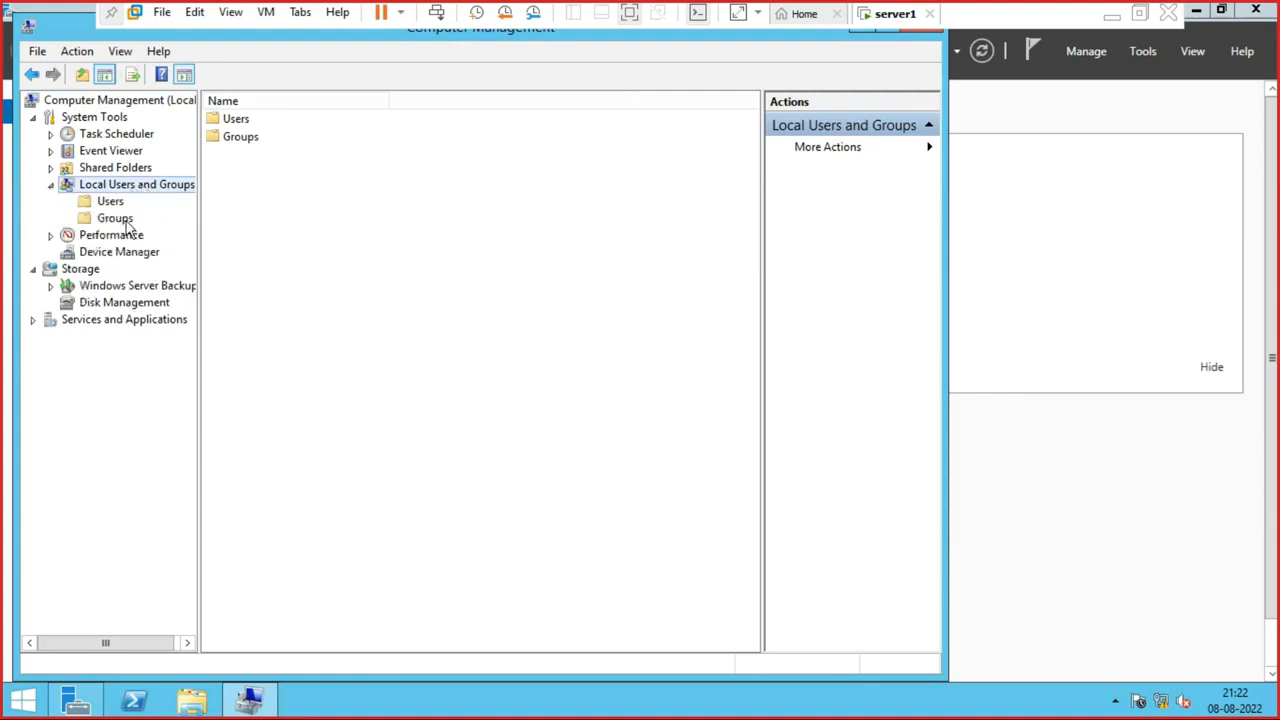
pyautogui.click(51, 185)
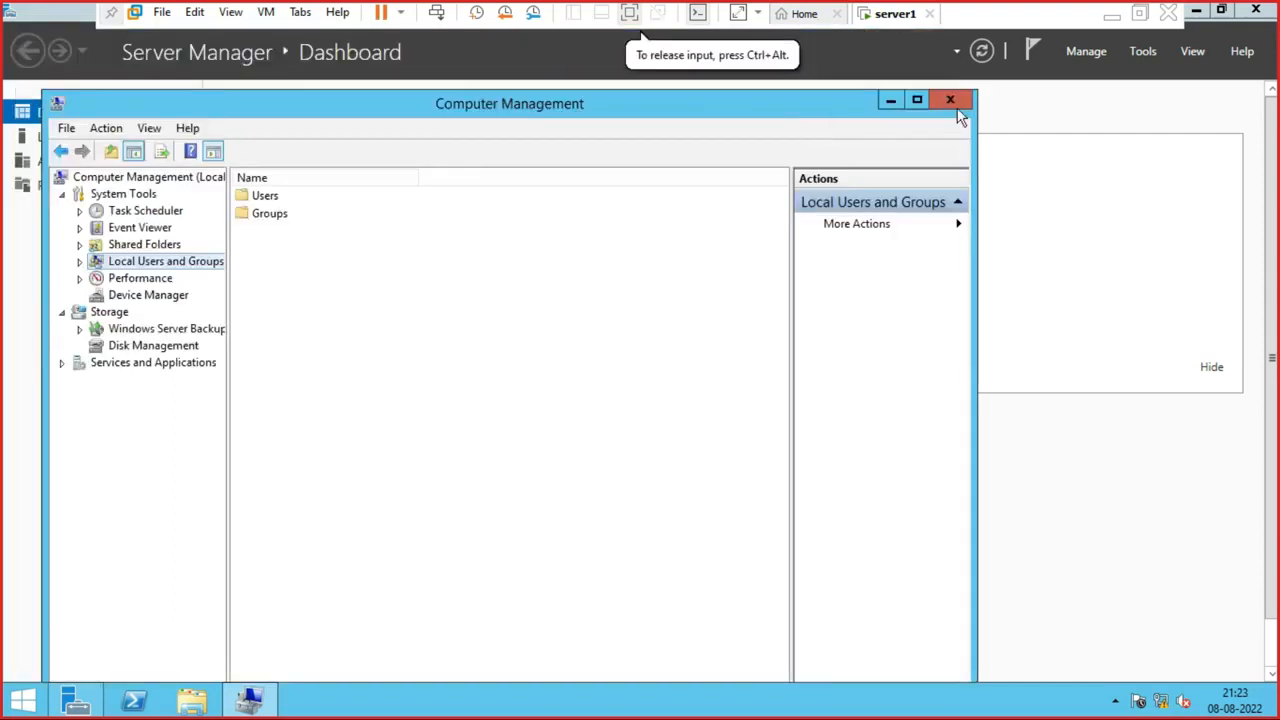
pyautogui.click(958, 106)
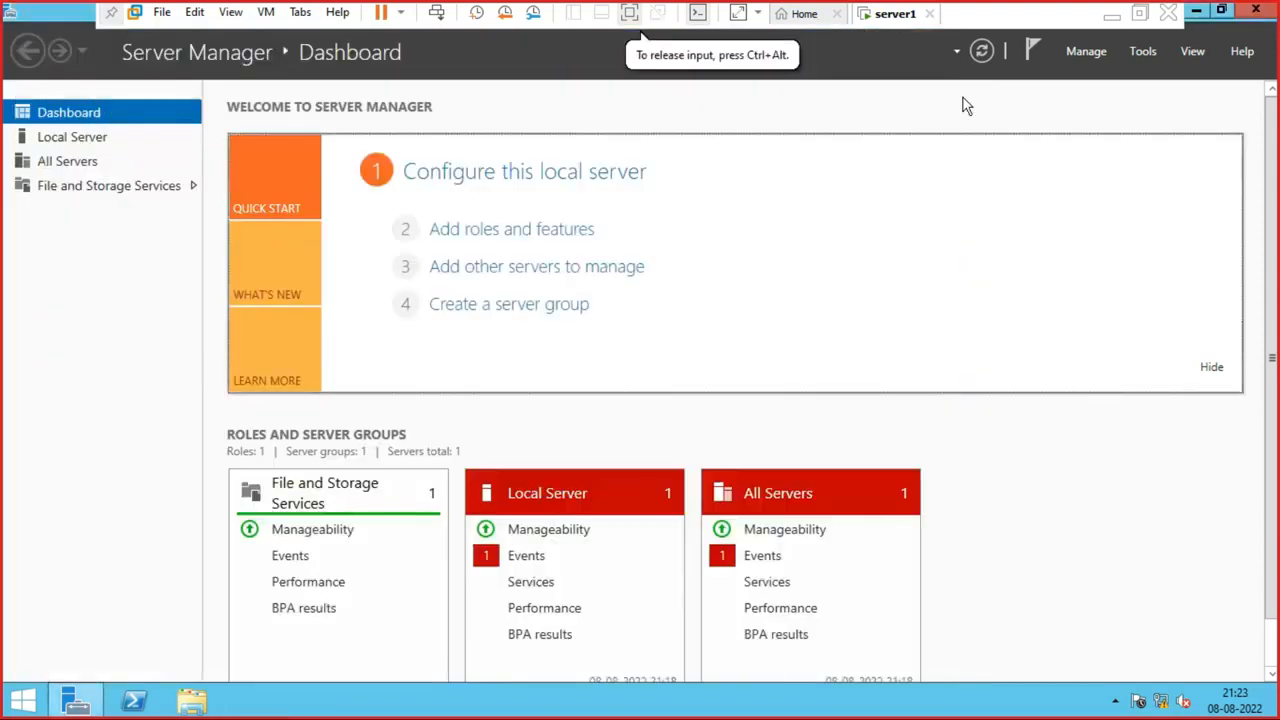
# - From Manage, launch Add Roles and Features and accept the defaults through Server Selection
pyautogui.click(1090, 54)
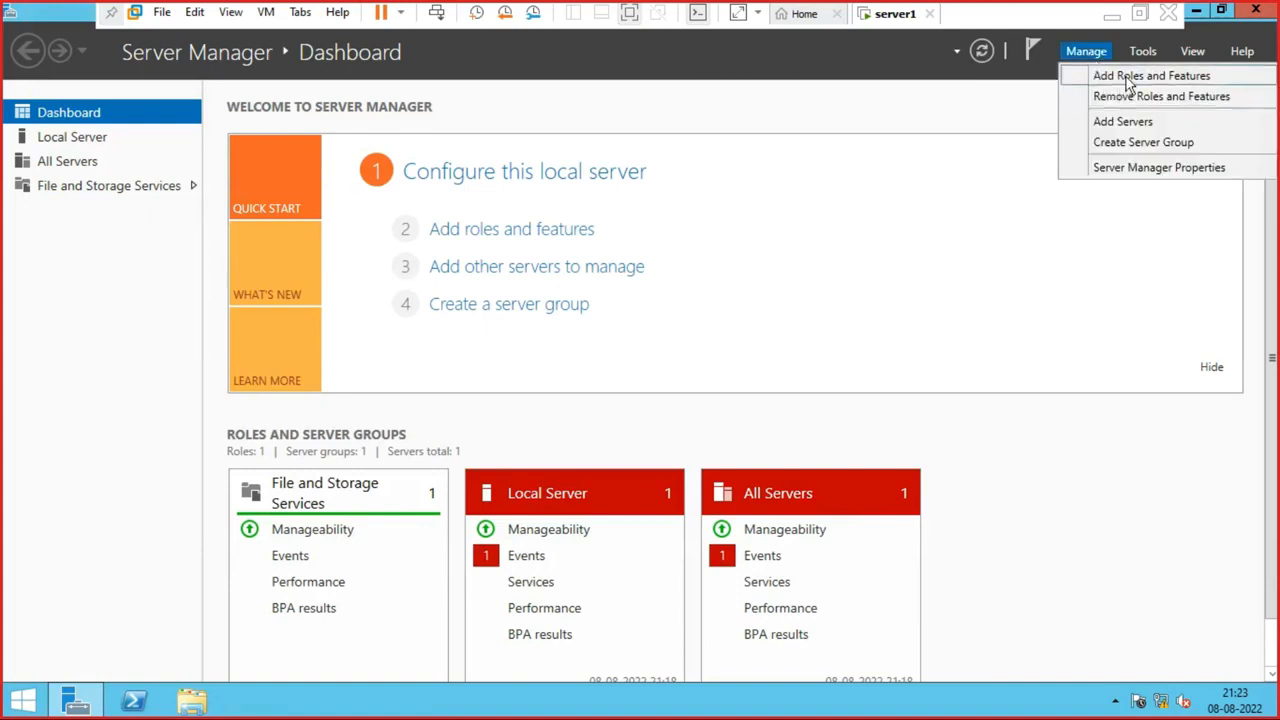
pyautogui.click(1128, 84)
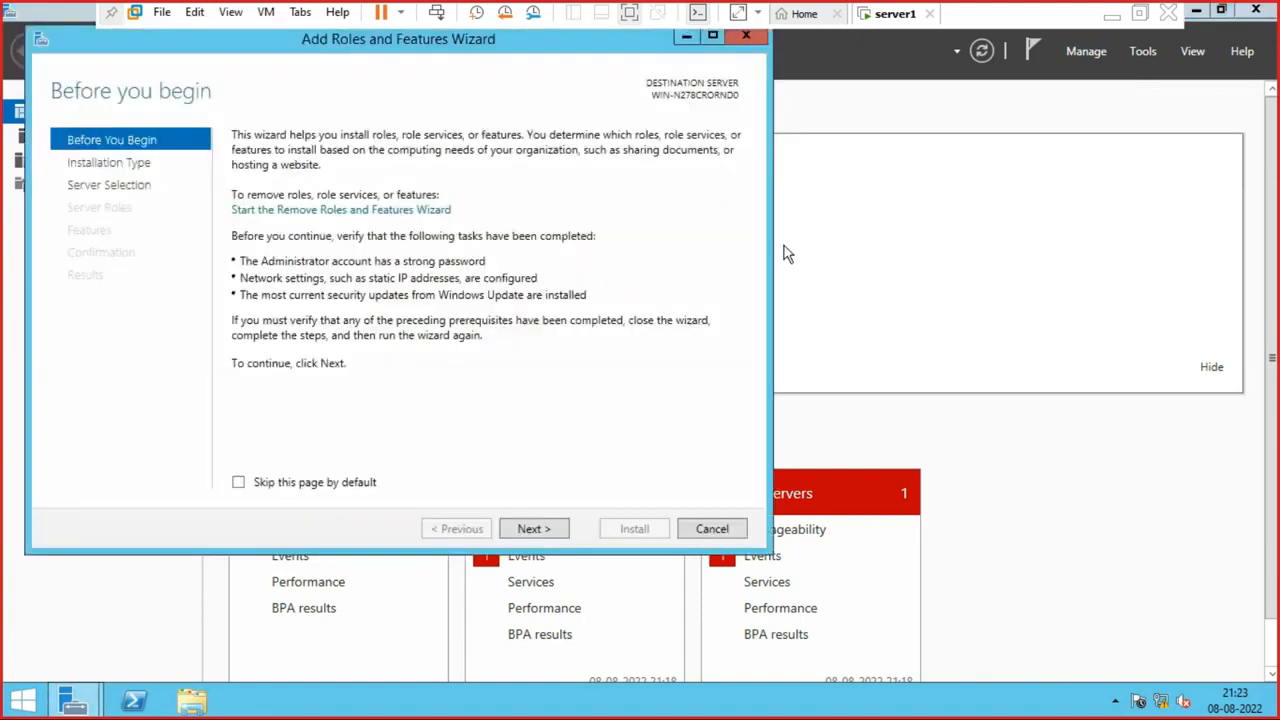
pyautogui.click(543, 536)
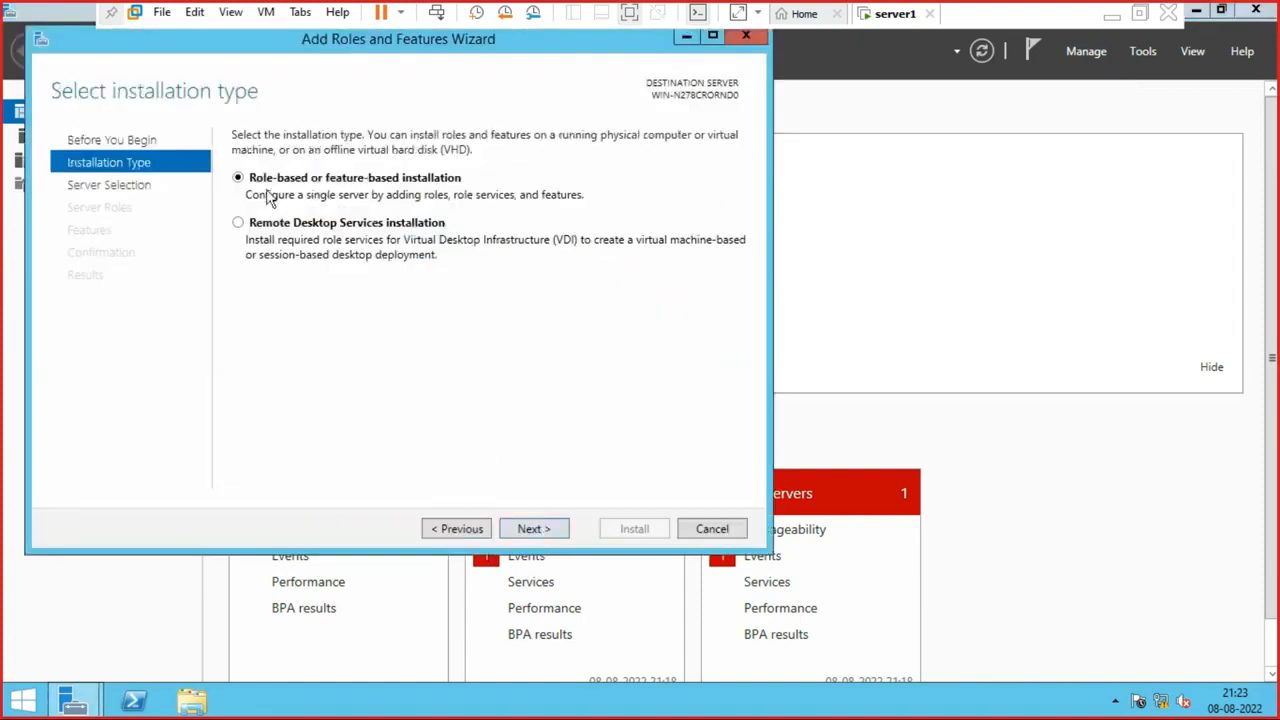
pyautogui.click(526, 536)
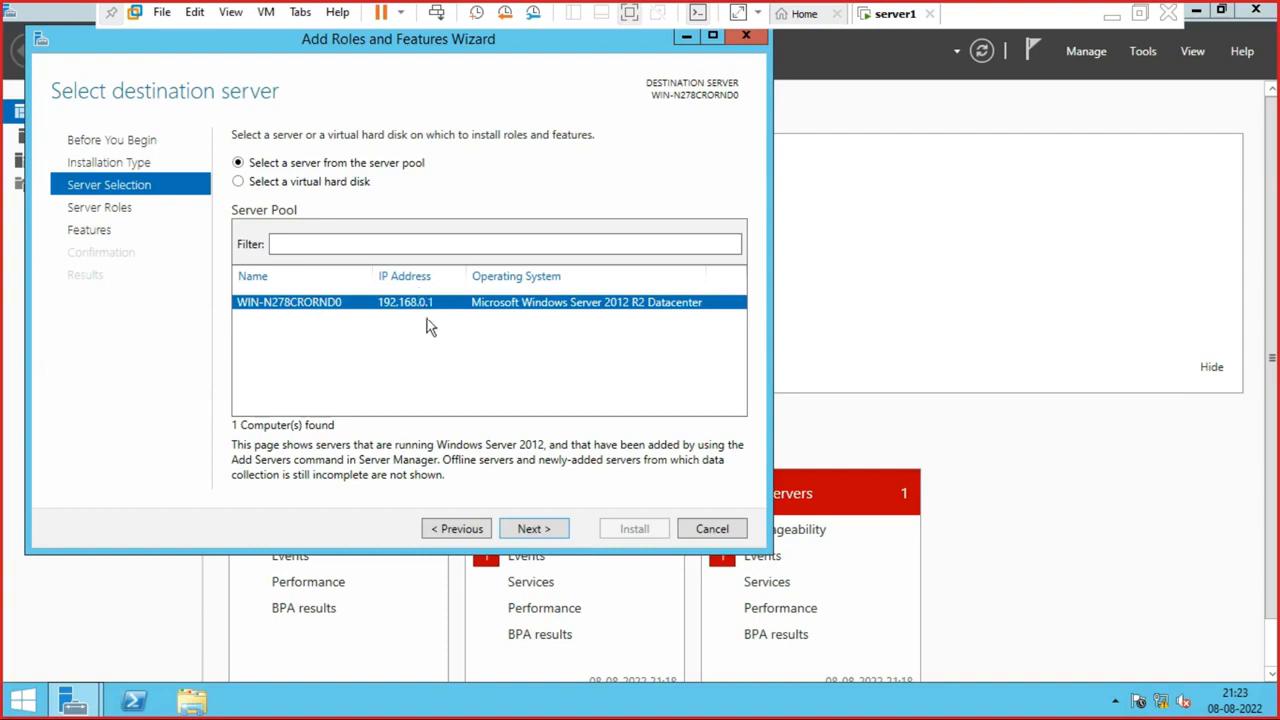
pyautogui.press('Return')
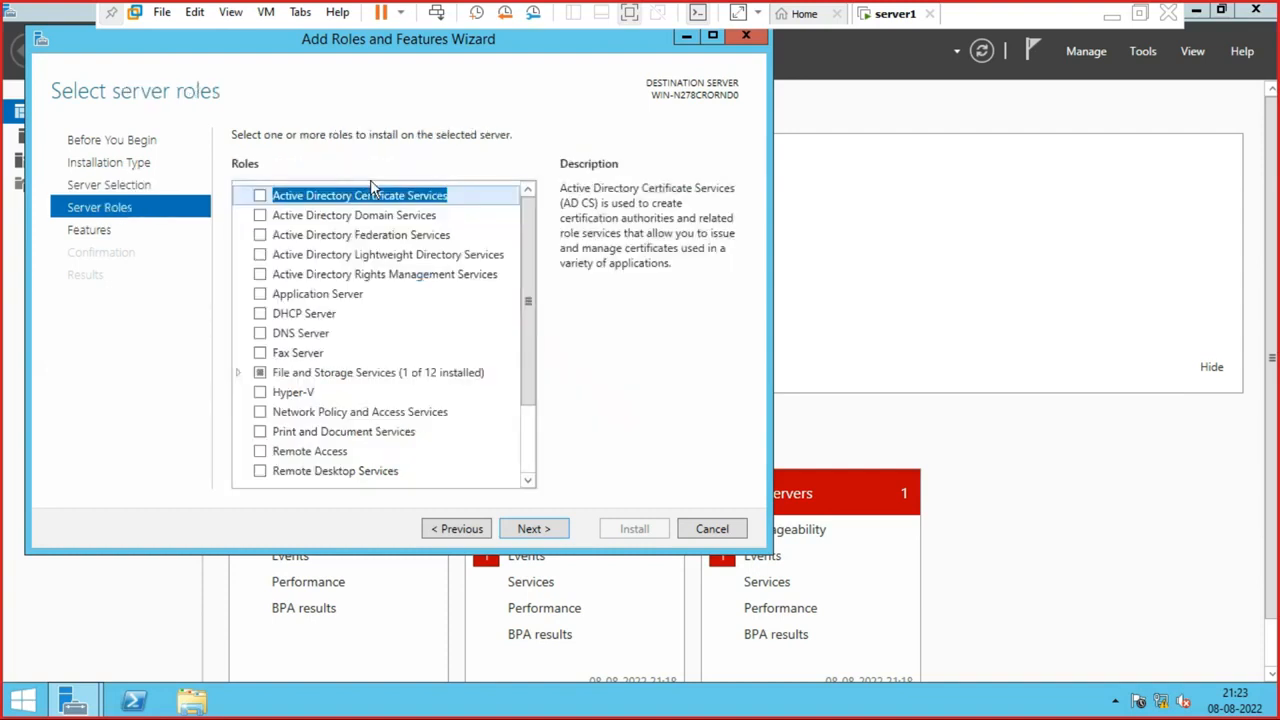
# - Check Active Directory Domain Services, add its management features, and install it
pyautogui.click(260, 218)
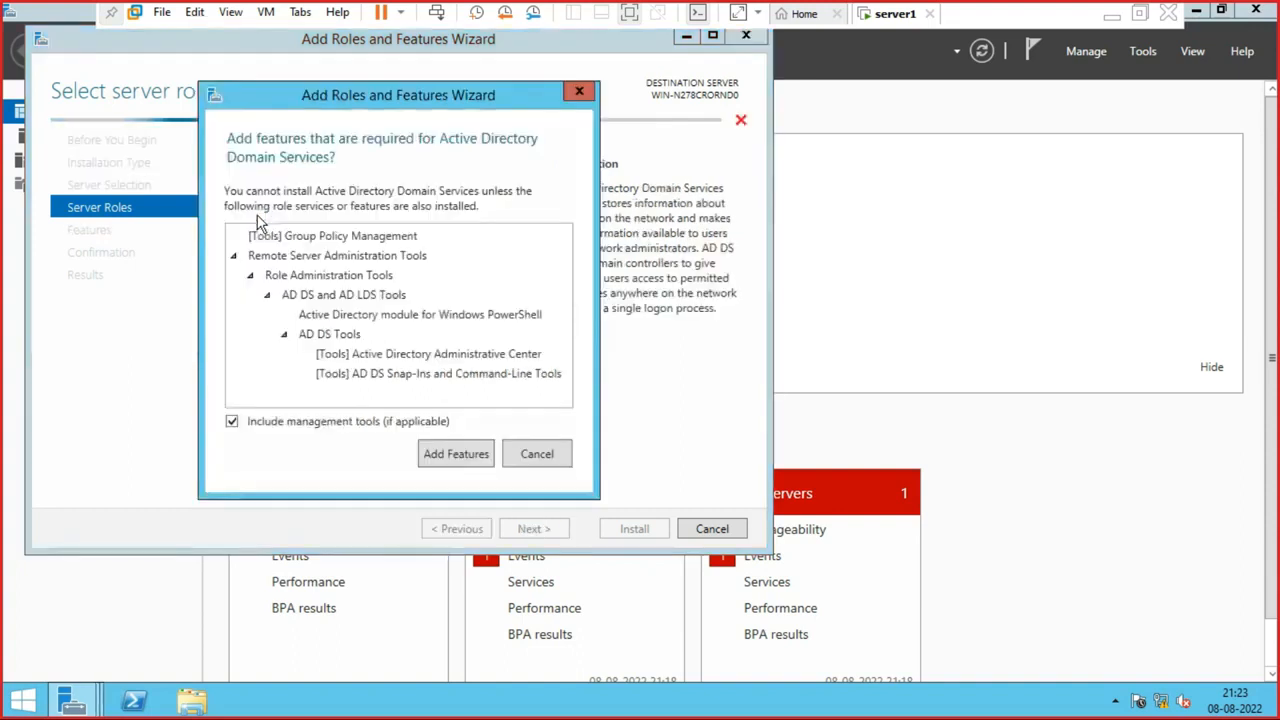
pyautogui.click(456, 456)
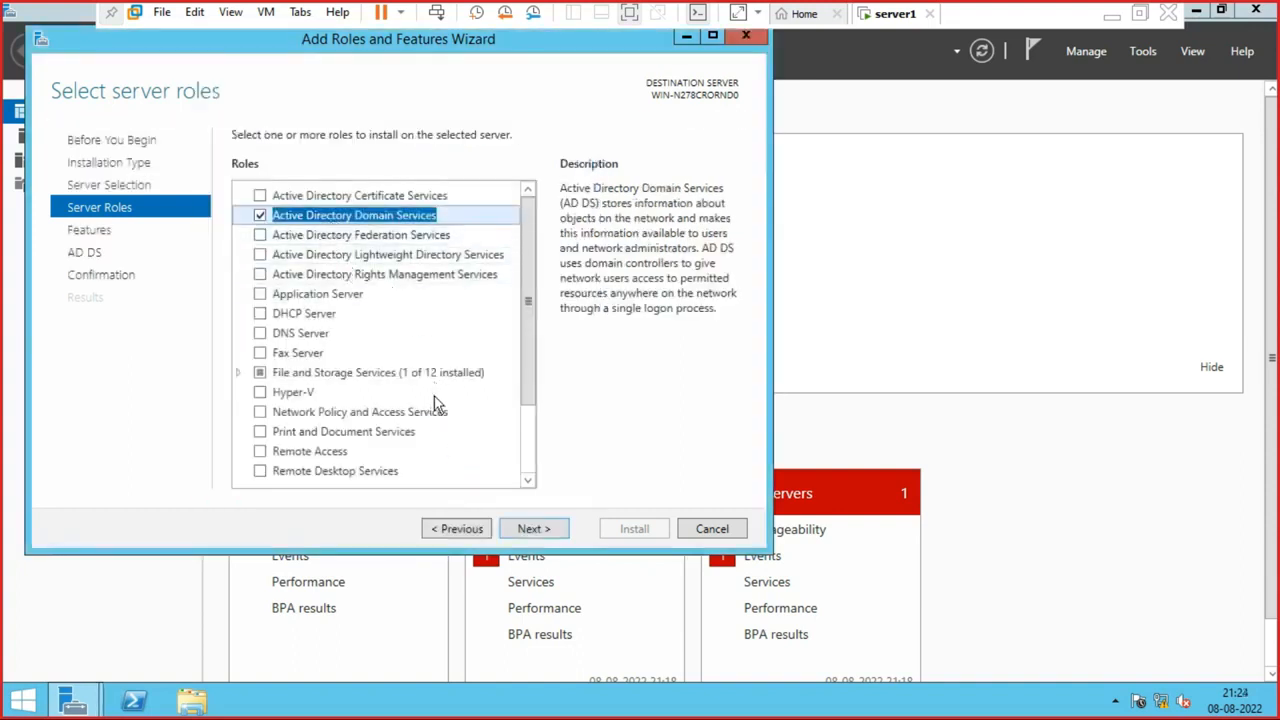
pyautogui.click(545, 531)
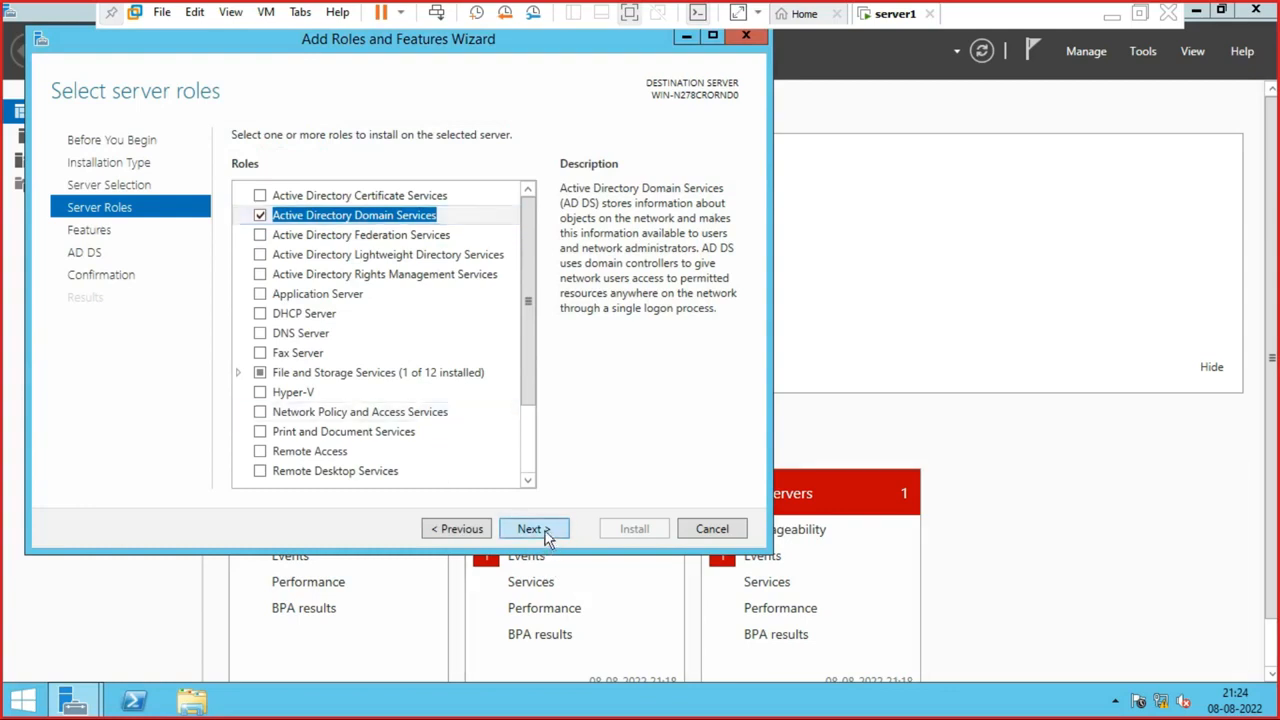
pyautogui.click(533, 529)
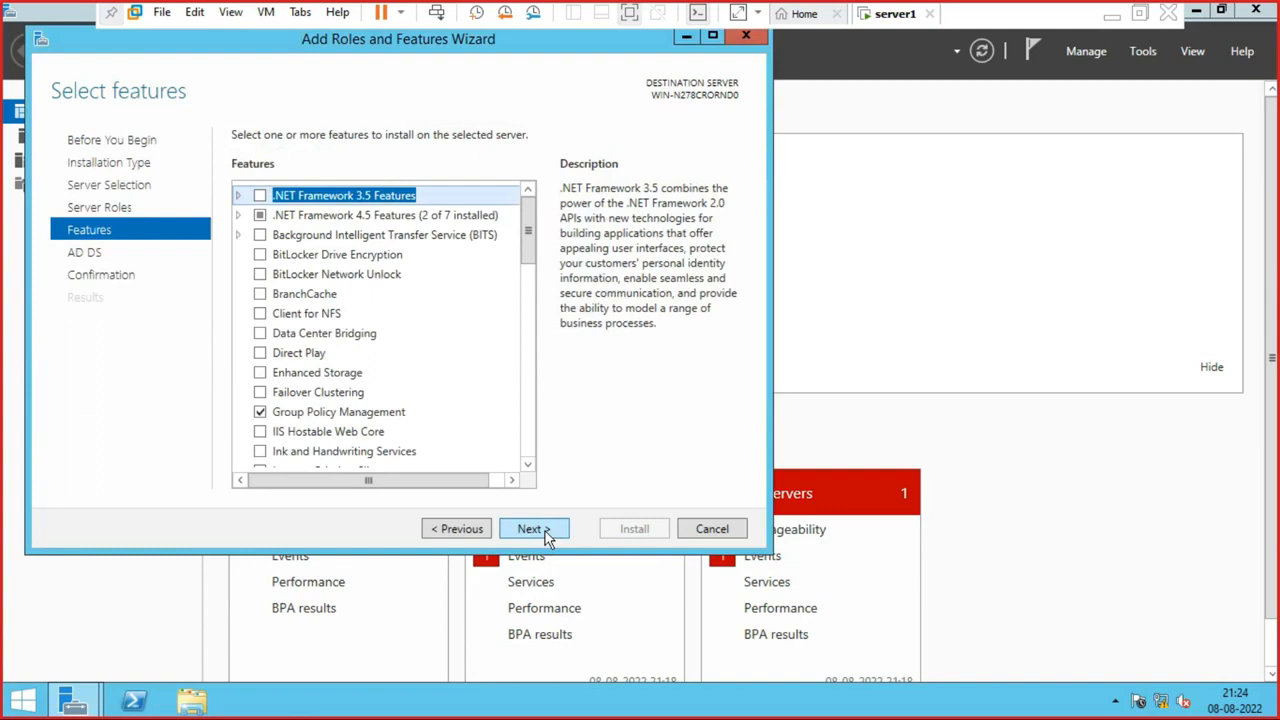
pyautogui.click(545, 531)
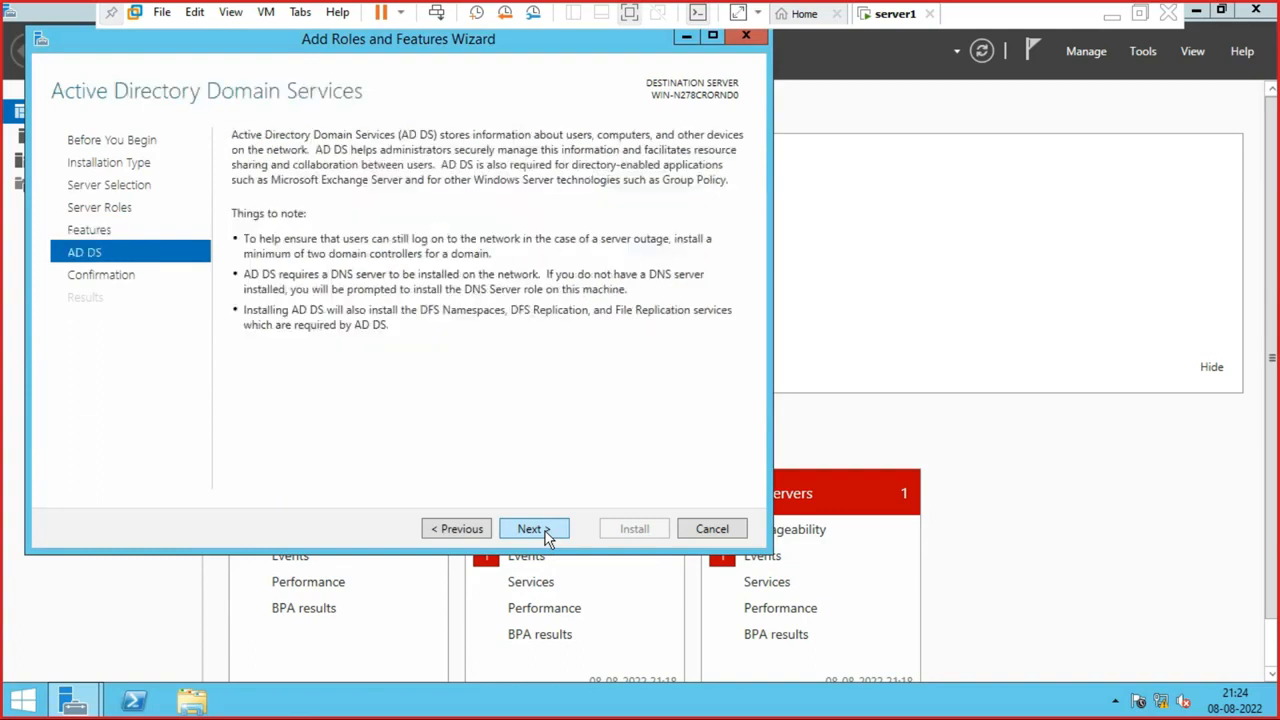
pyautogui.click(545, 529)
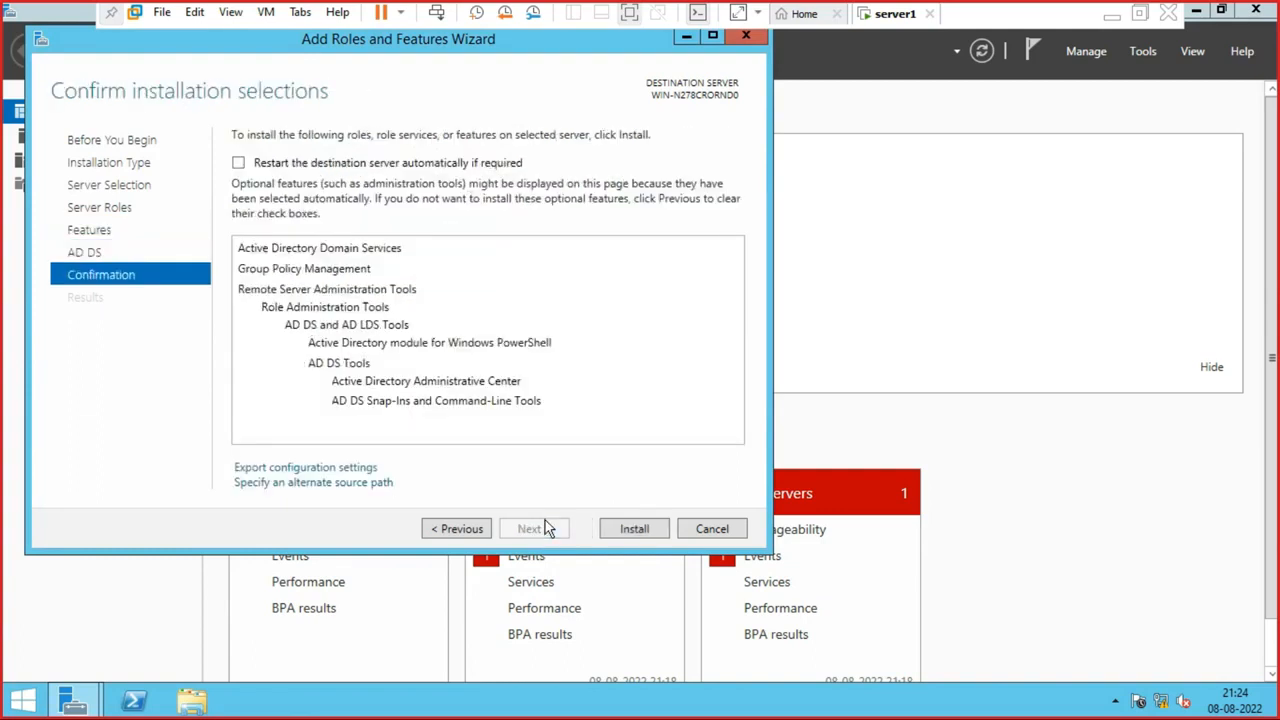
pyautogui.click(640, 528)
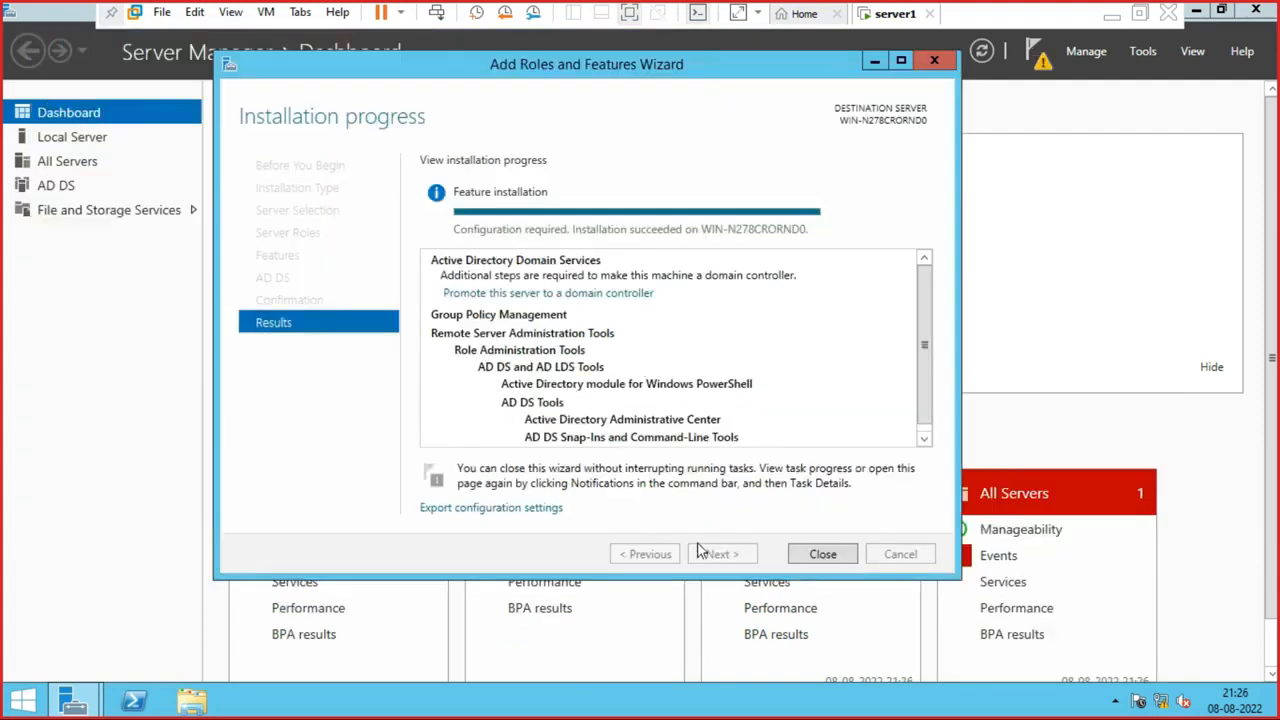
# - Close the Add Roles and Features Wizard once the AD DS installation succeeds
pyautogui.click(818, 556)
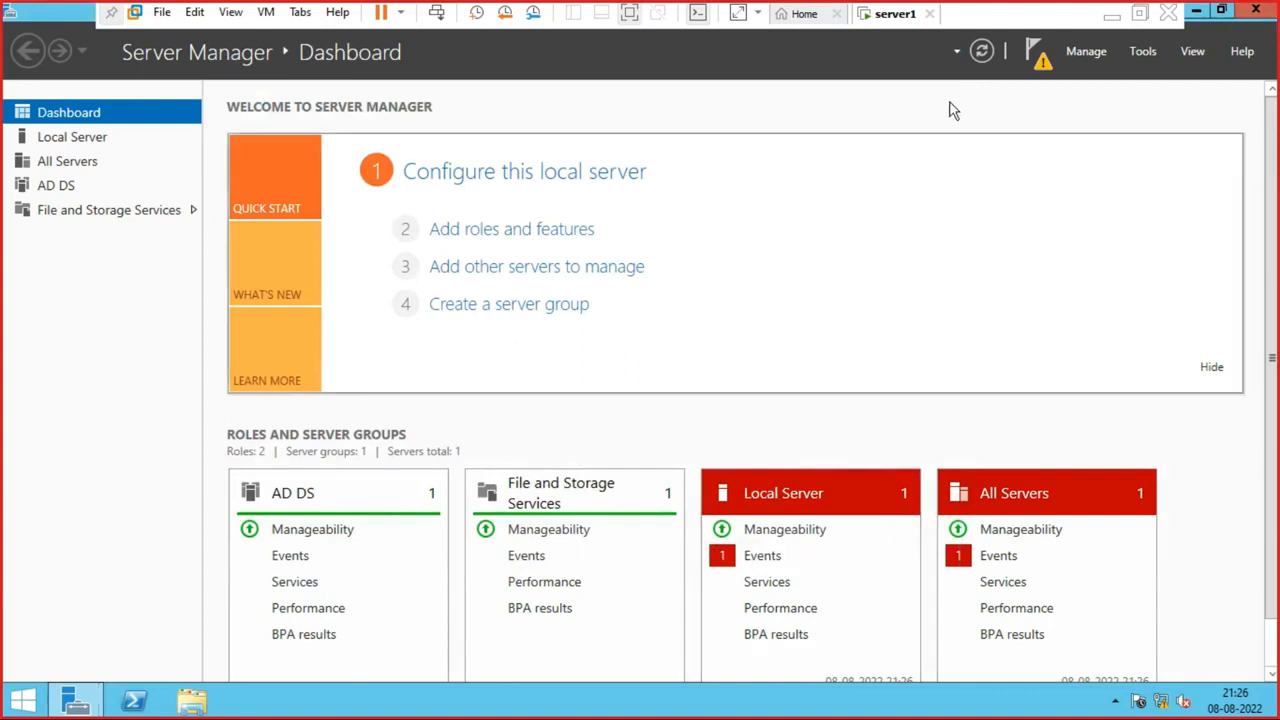
# - From the notifications flag, choose 'Promote this server to a domain controller'
pyautogui.click(1039, 58)
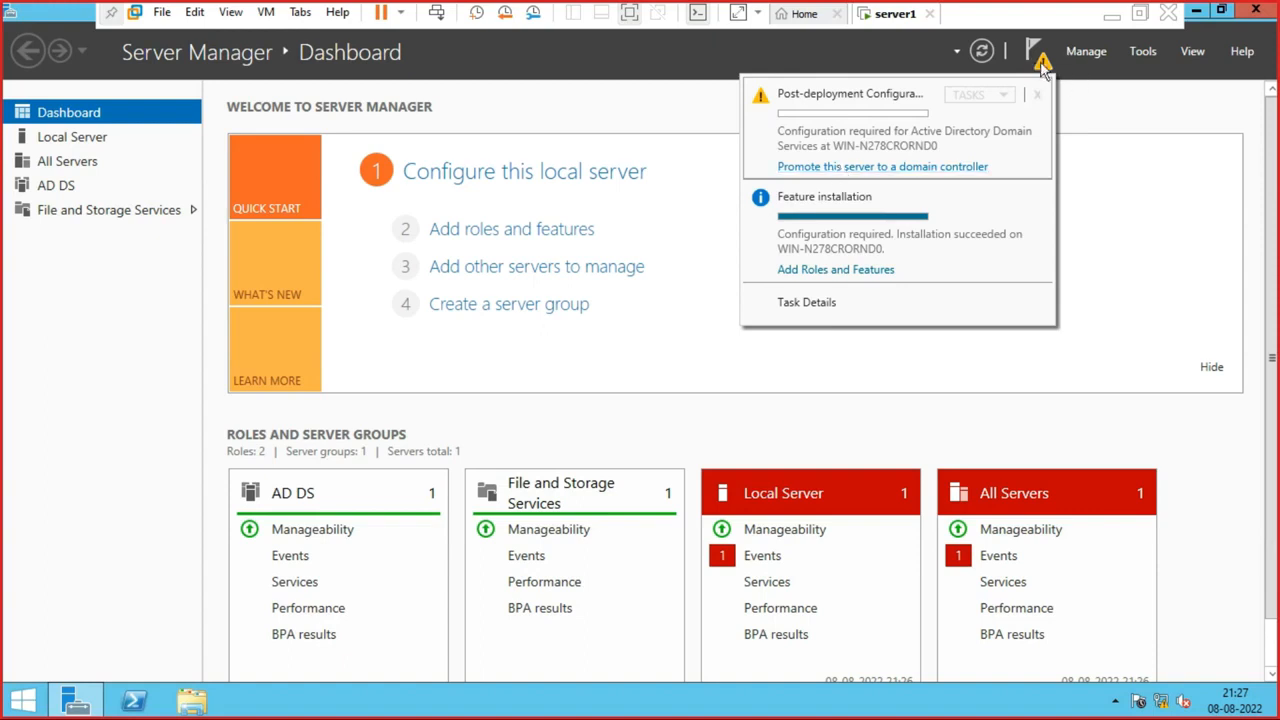
pyautogui.click(1124, 126)
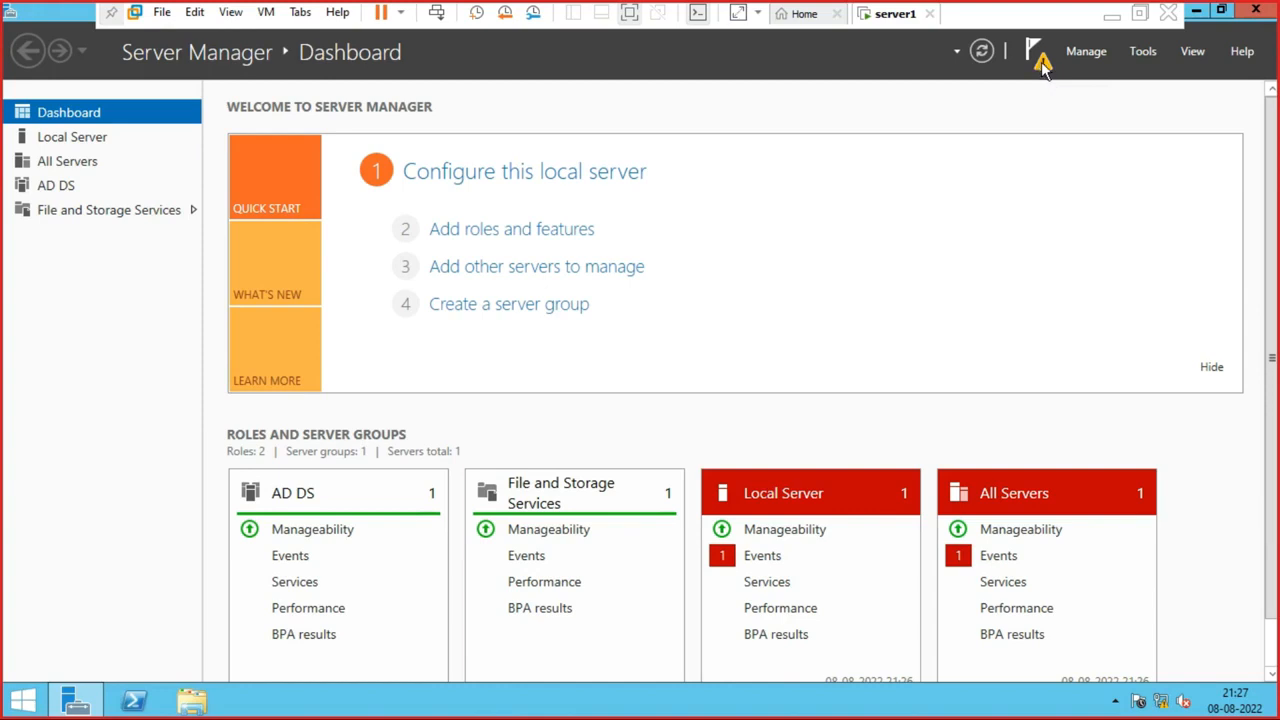
pyautogui.click(1038, 60)
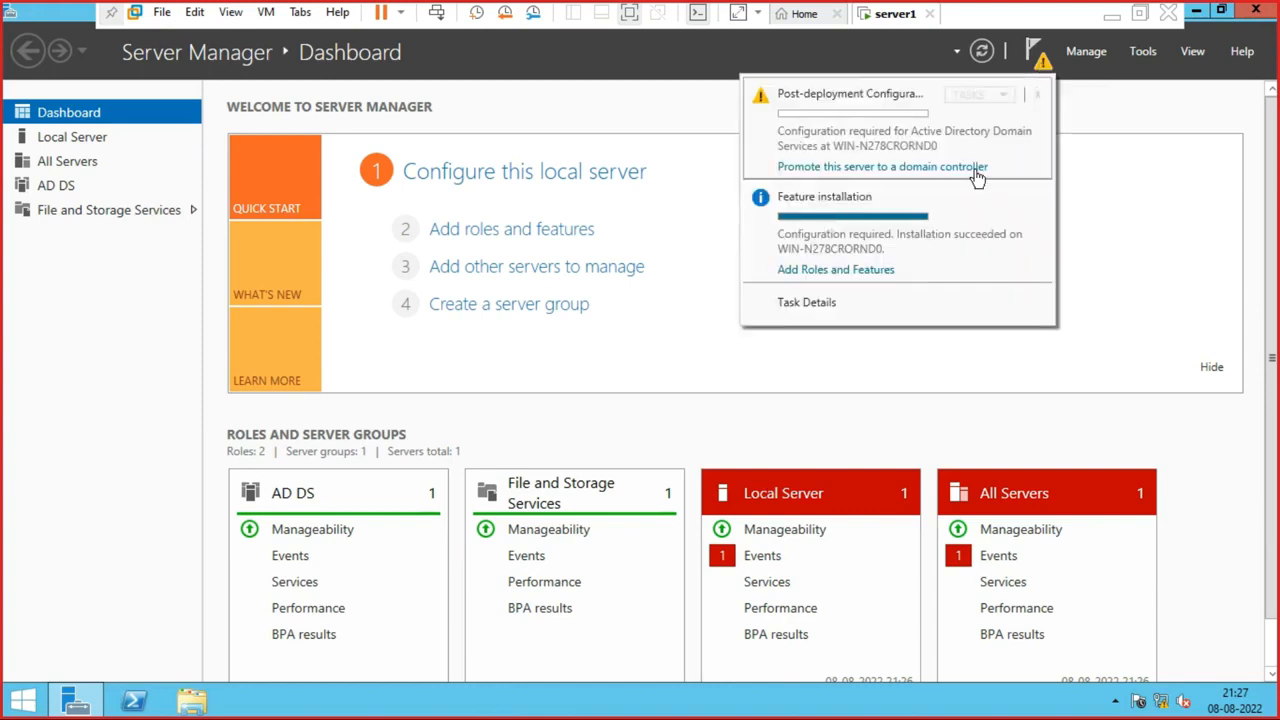
pyautogui.click(905, 167)
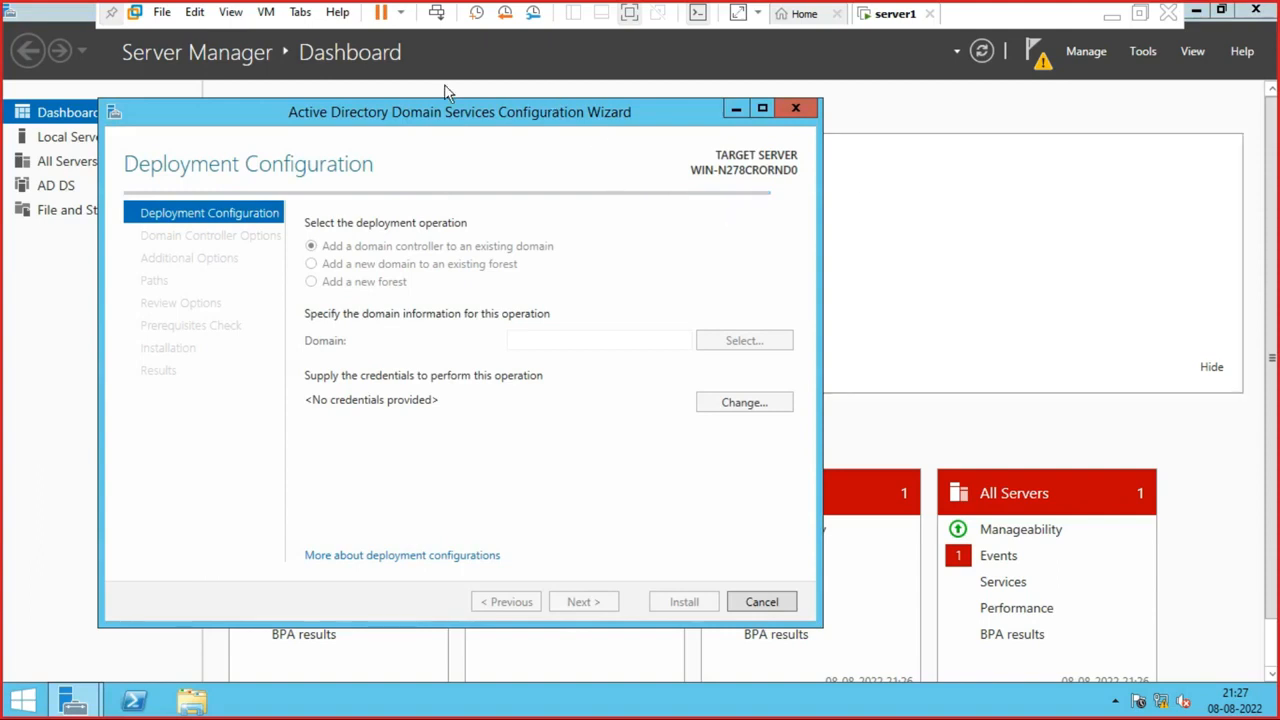
# - Choose 'Add a new forest' and enter ishaninfo.com as the root domain name
pyautogui.moveTo(437, 130); pyautogui.dragTo(622, 115)
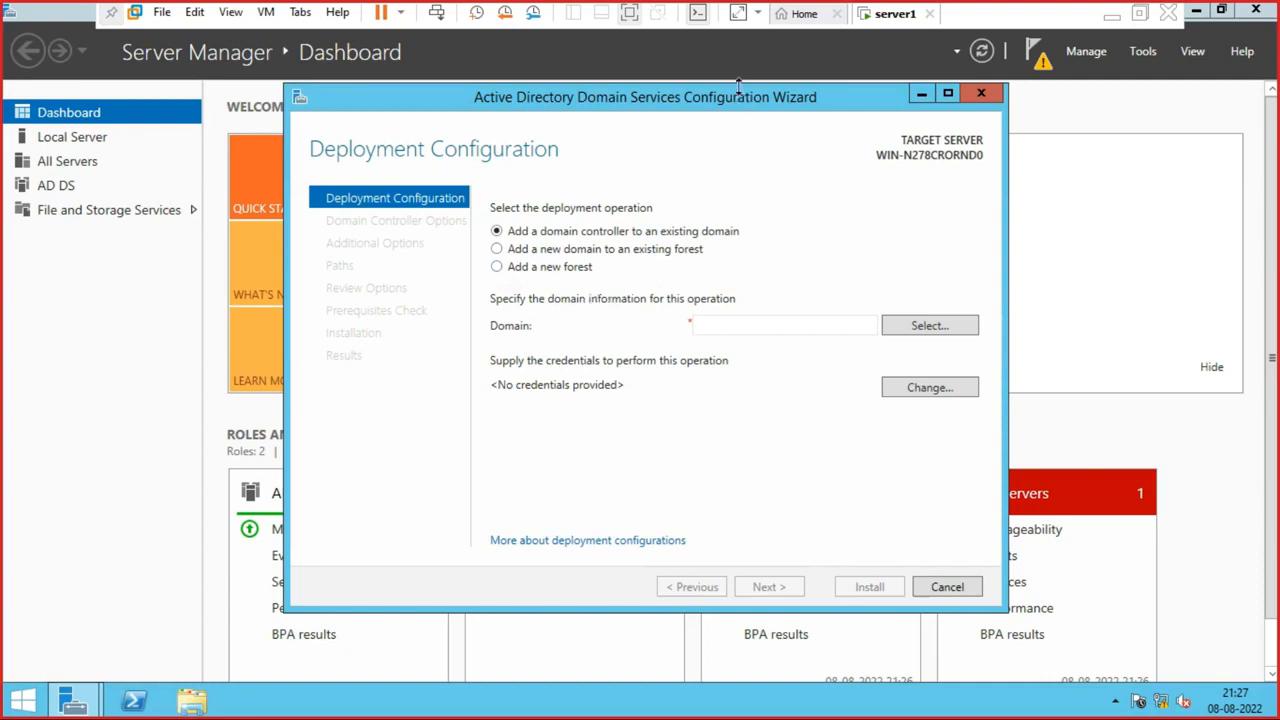
pyautogui.click(498, 268)
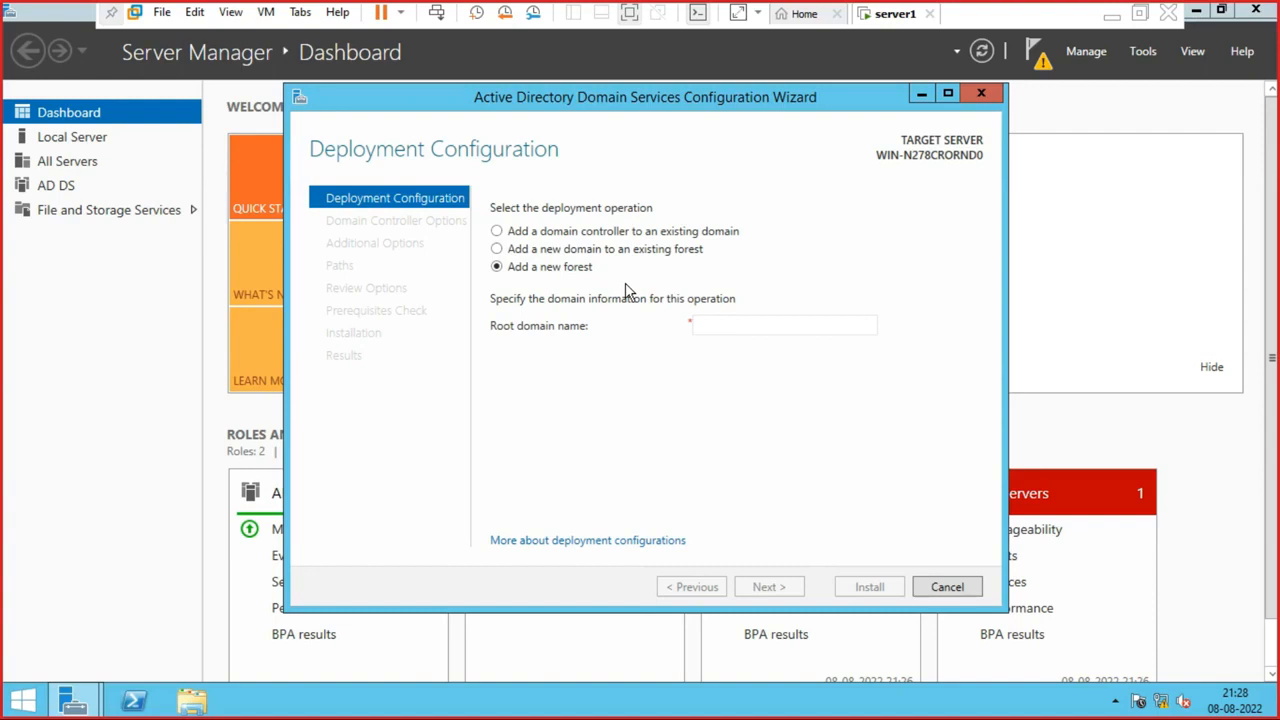
pyautogui.click(756, 337)
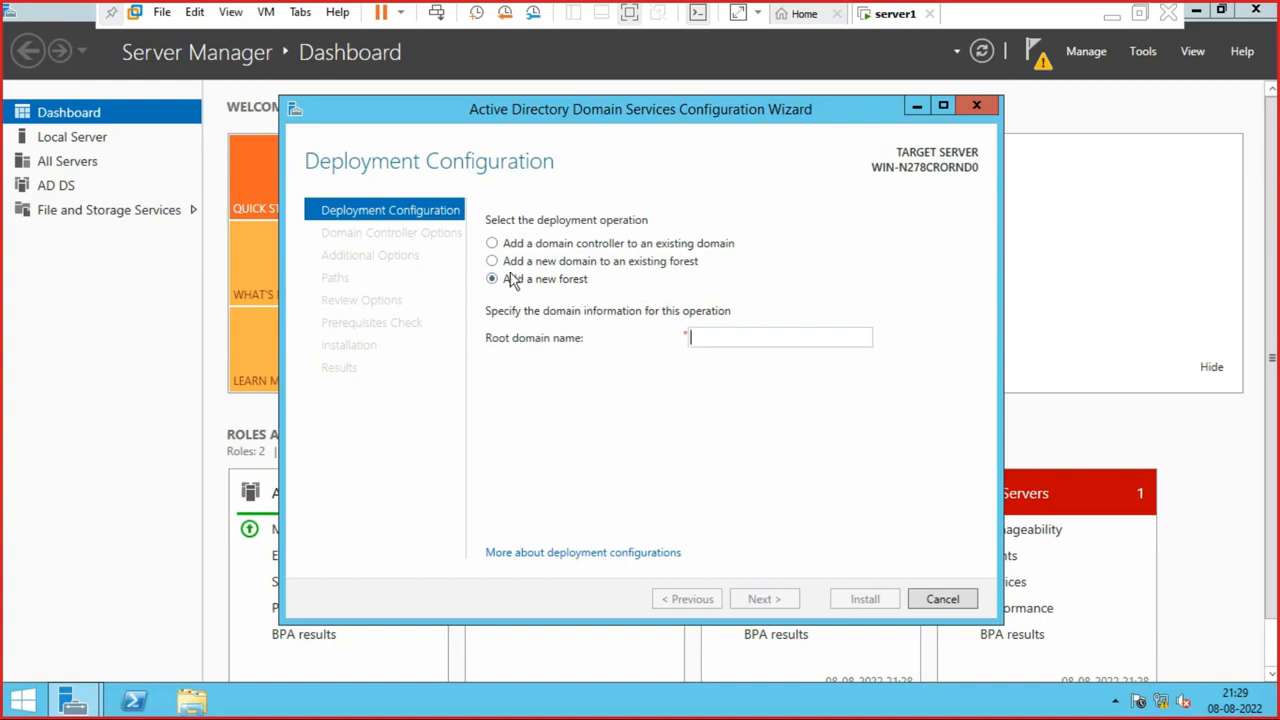
pyautogui.click(492, 244)
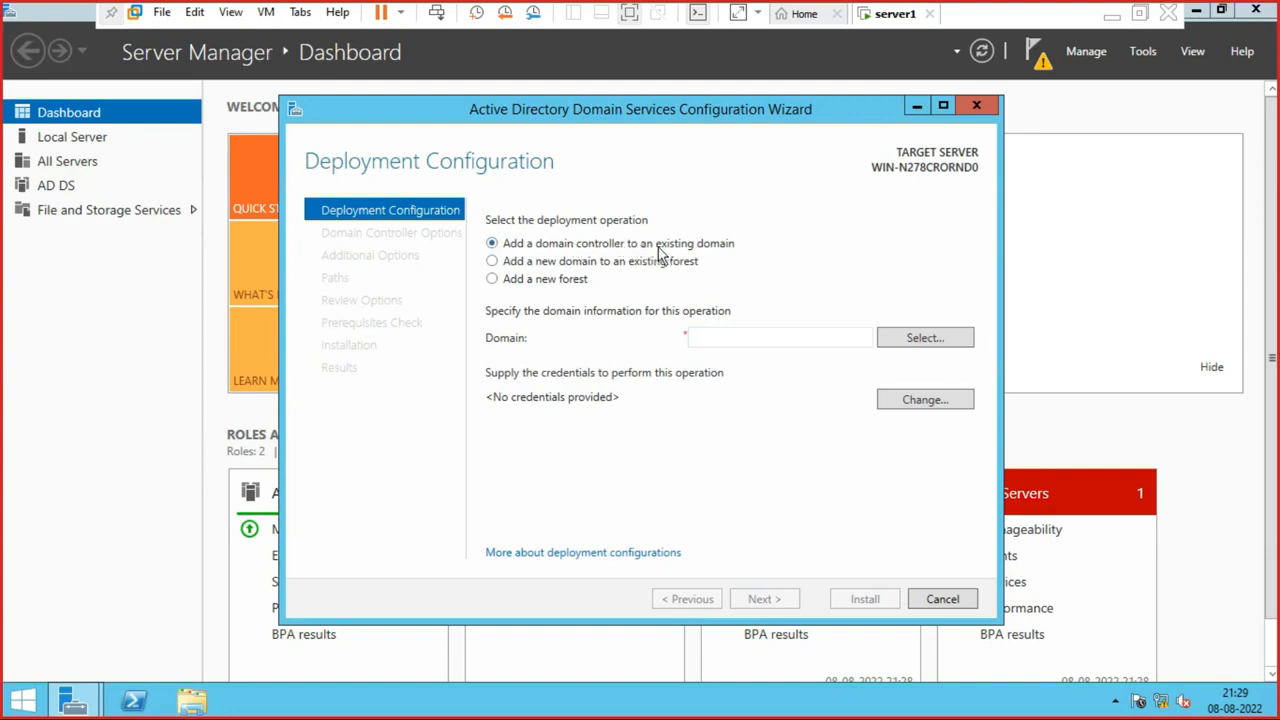
pyautogui.click(507, 263)
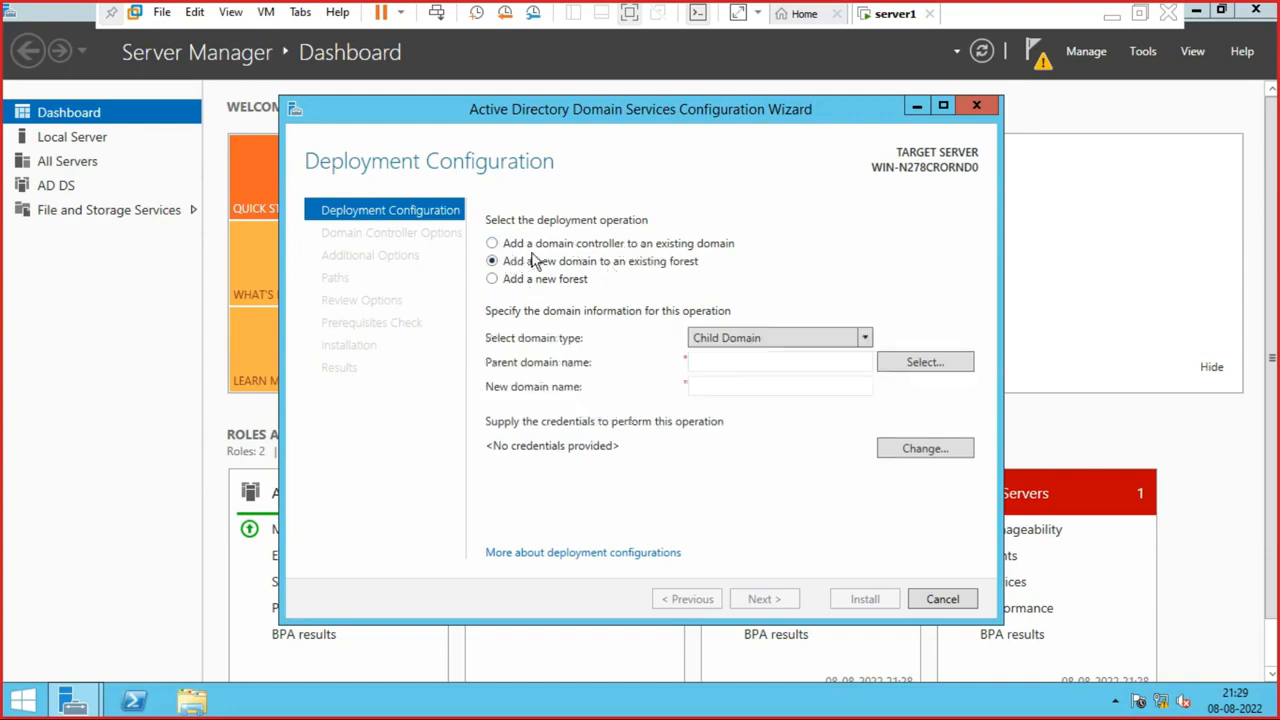
pyautogui.click(500, 282)
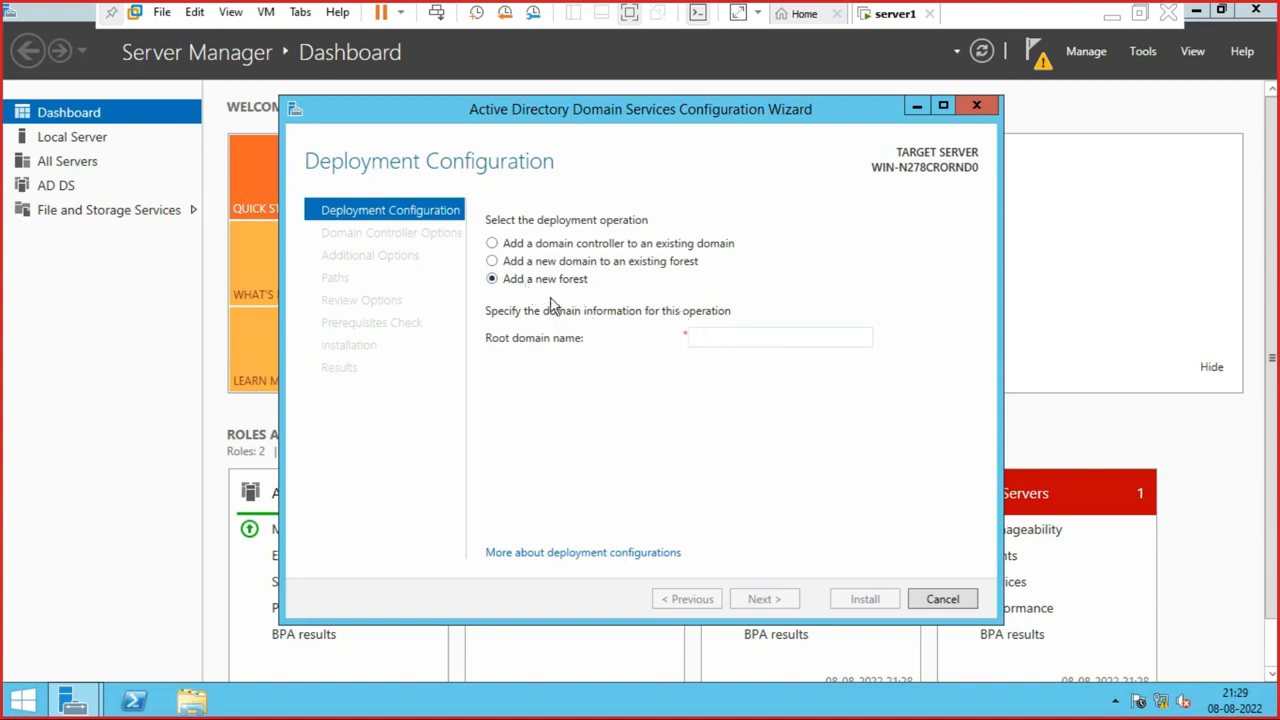
pyautogui.click(729, 339)
pyautogui.write('is')
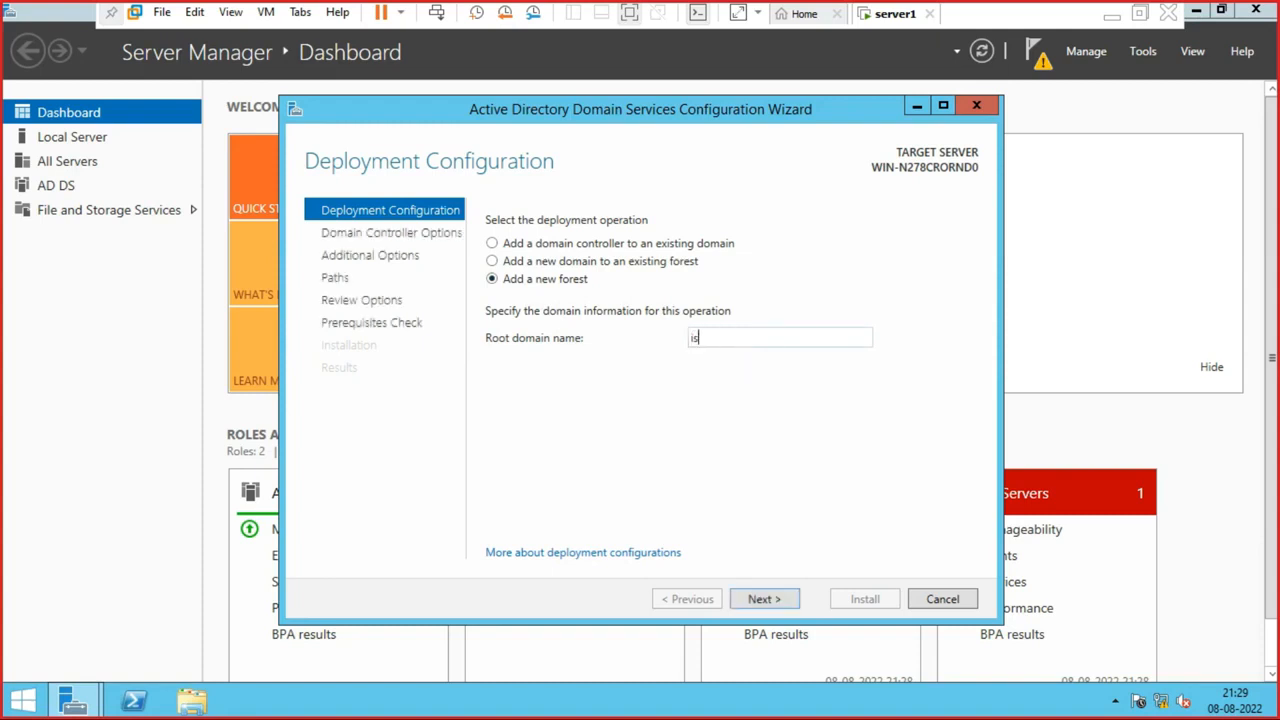
pyautogui.write('haninfo.com')
# - Continue to Domain Controller Options and try forest levels Windows Server 2008 and 2008 R2
pyautogui.click(765, 599)
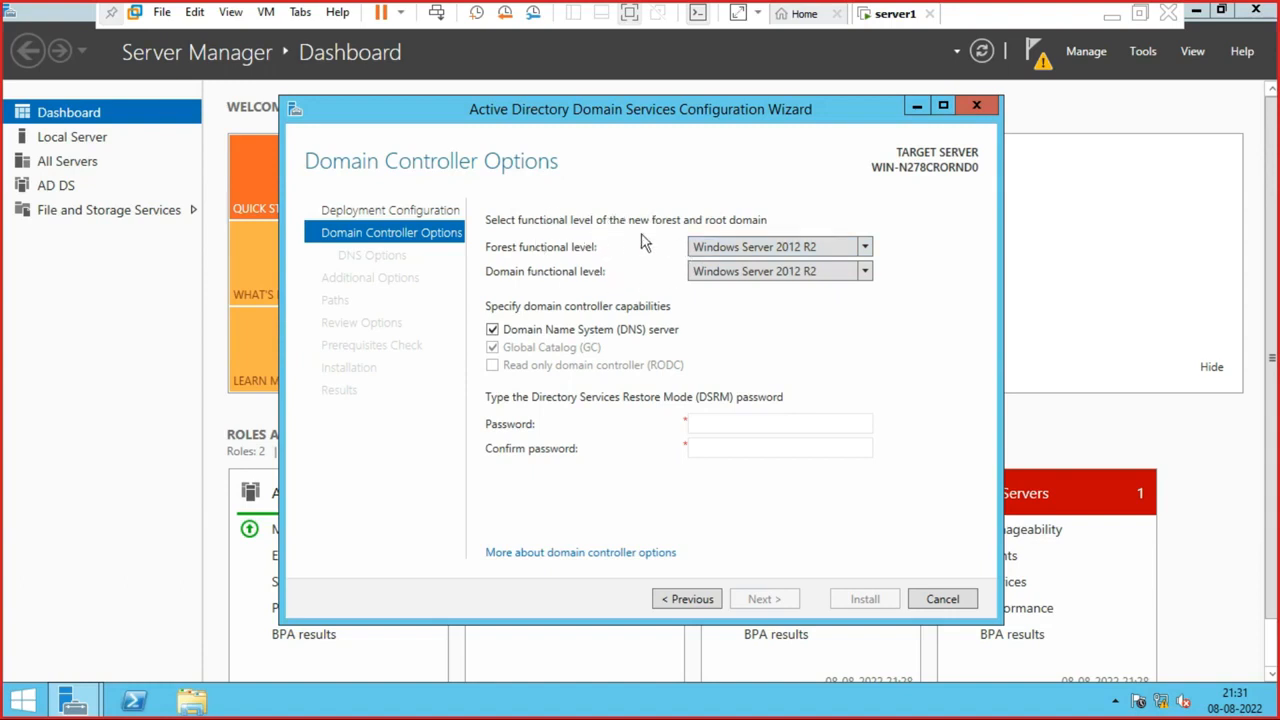
pyautogui.click(862, 250)
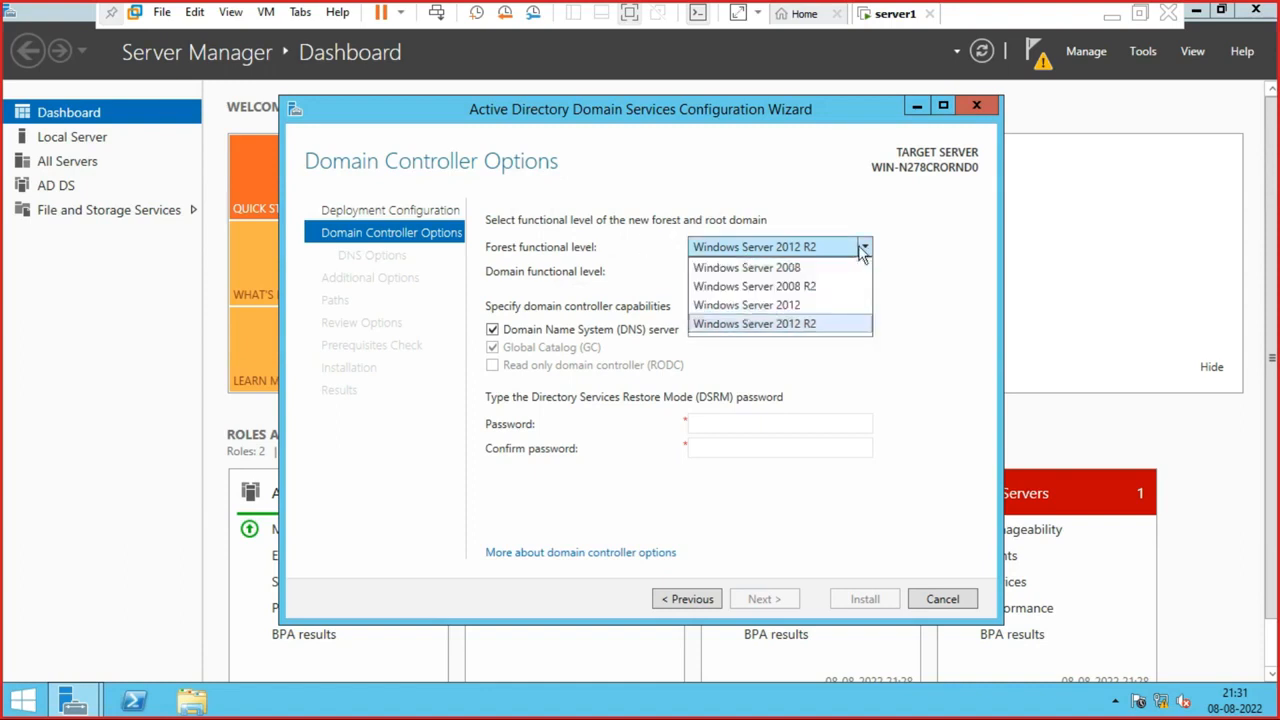
pyautogui.click(862, 250)
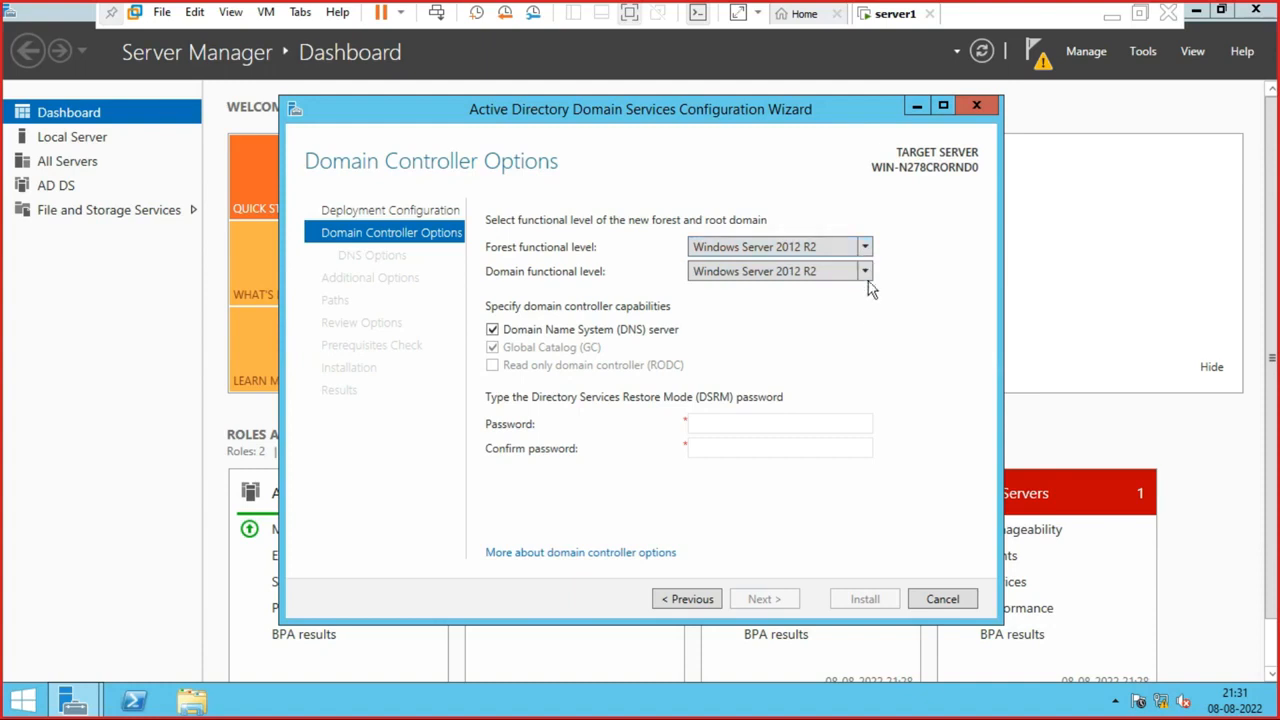
pyautogui.click(866, 273)
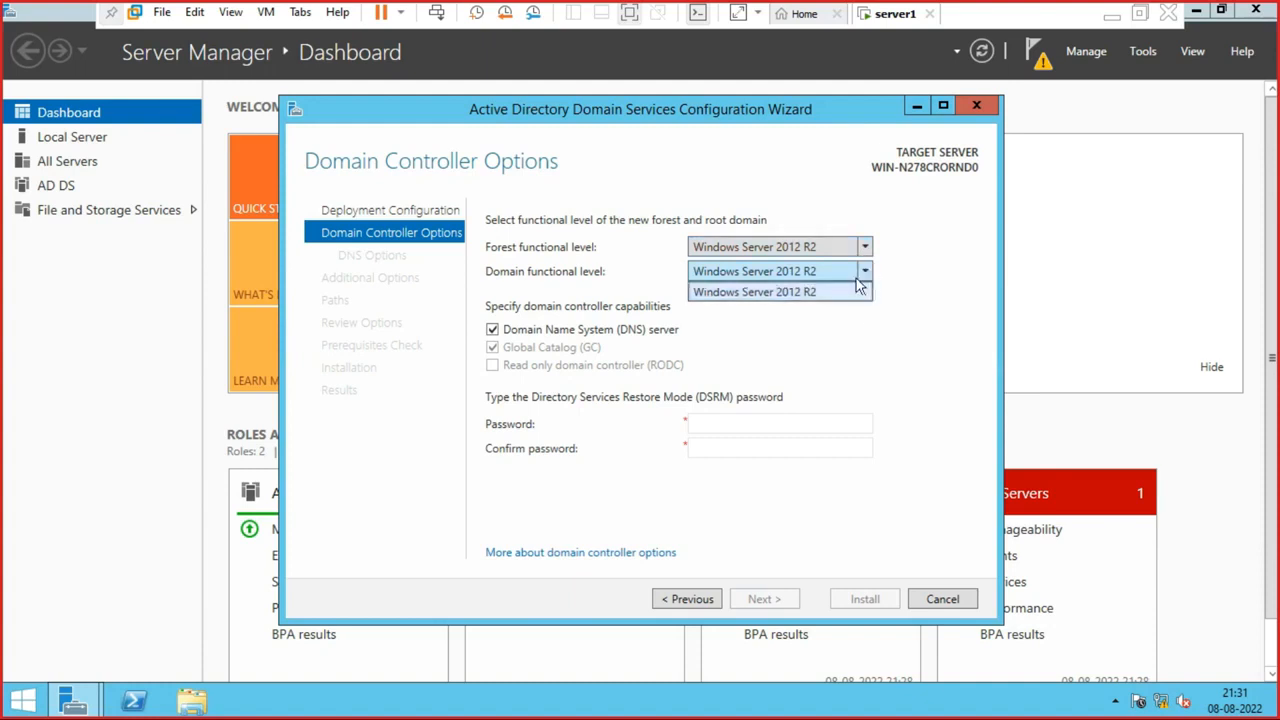
pyautogui.click(866, 249)
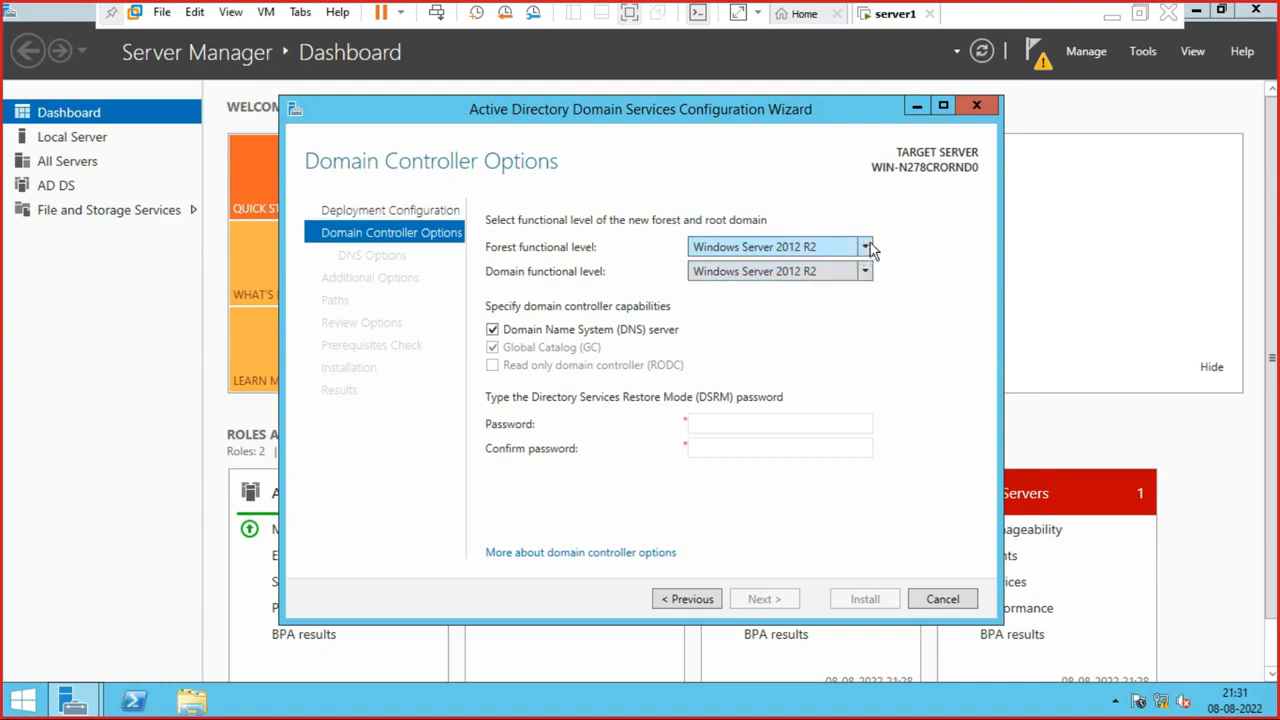
pyautogui.click(866, 249)
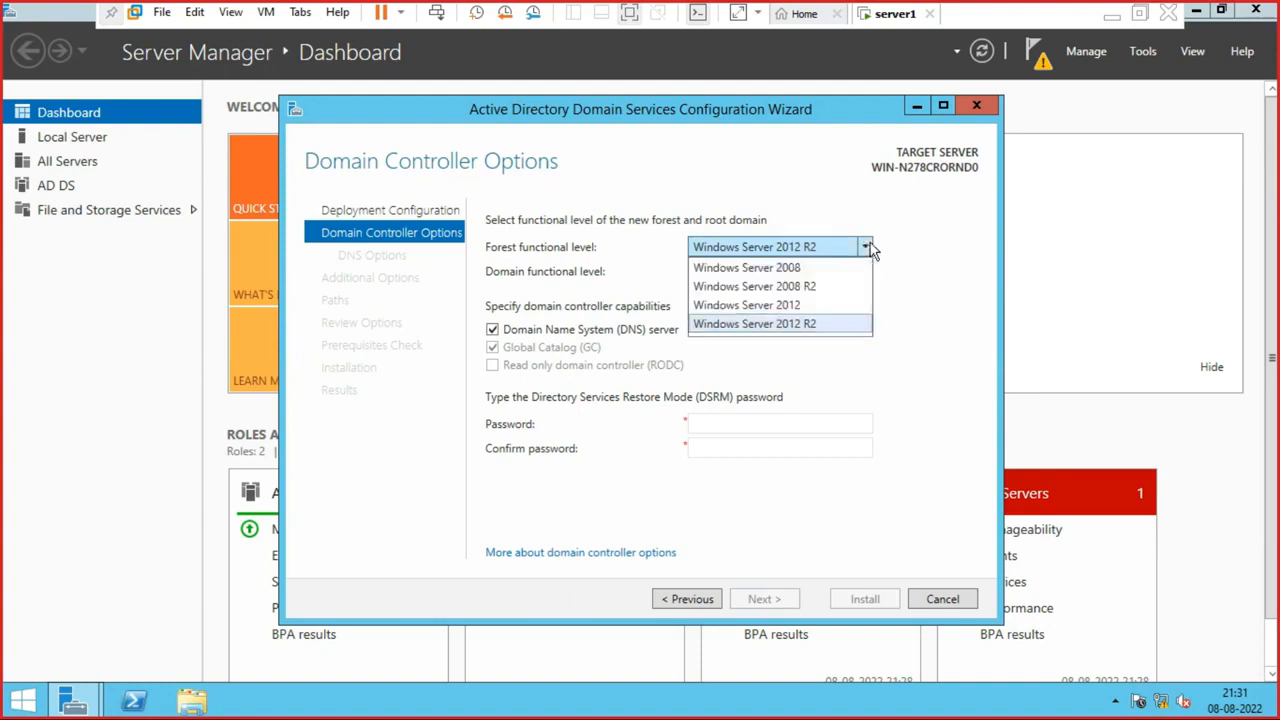
pyautogui.click(793, 268)
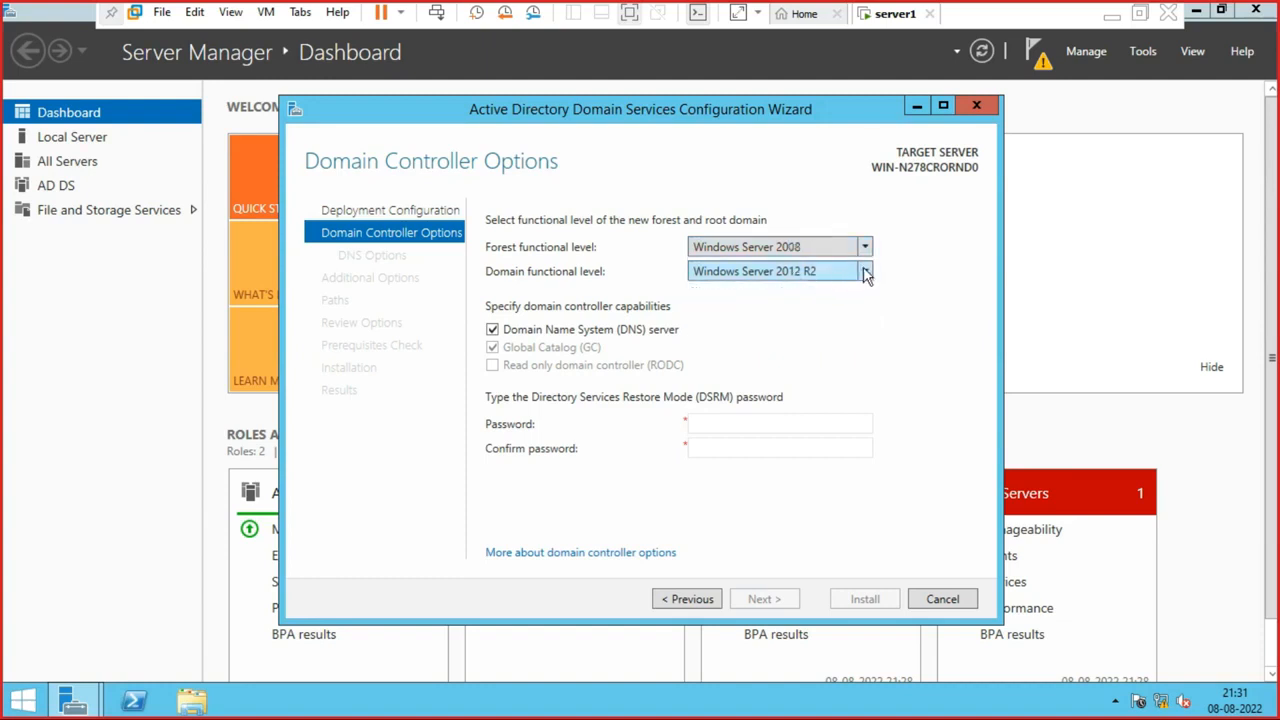
pyautogui.click(866, 273)
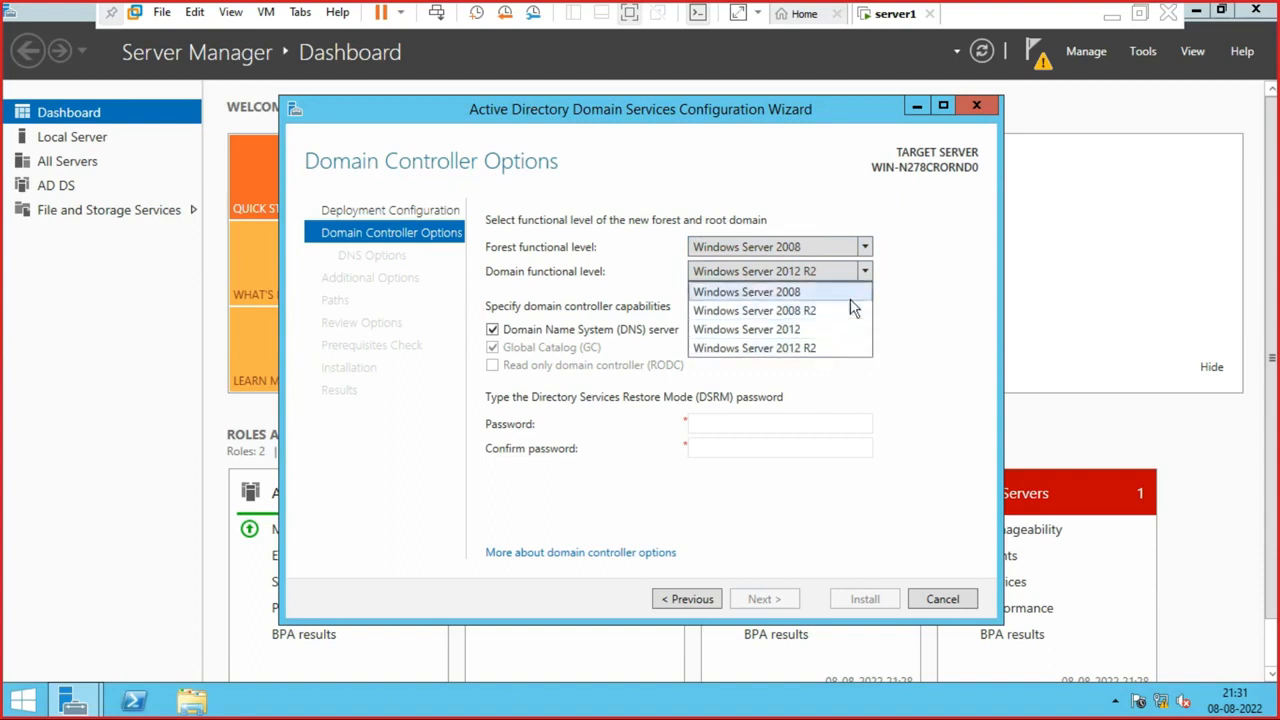
pyautogui.click(907, 244)
pyautogui.click(865, 248)
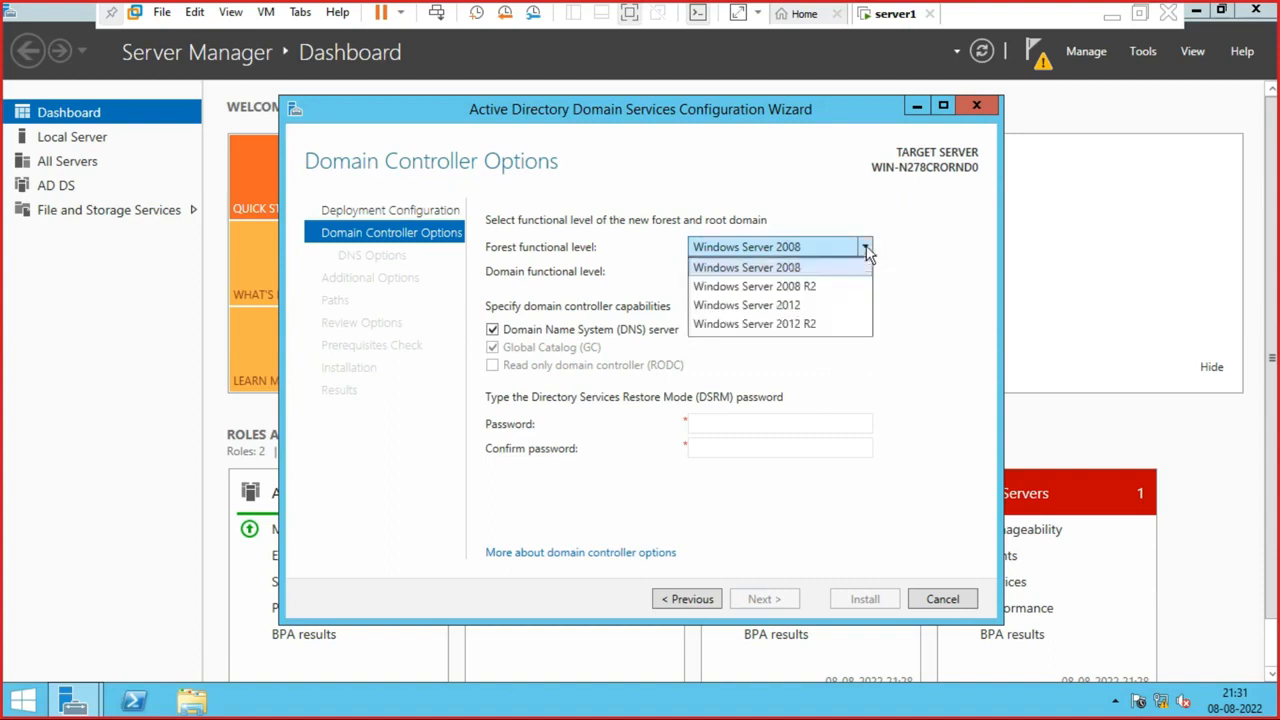
pyautogui.click(866, 250)
pyautogui.click(866, 250)
pyautogui.click(806, 286)
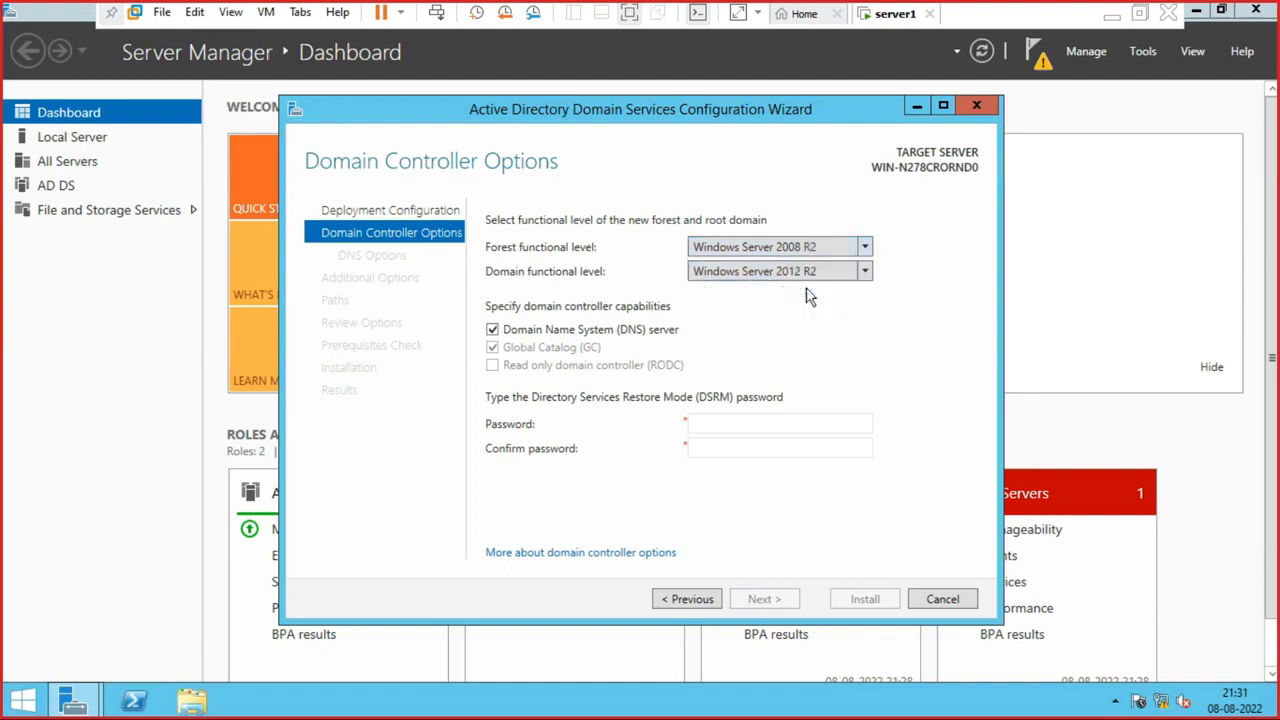
# - Try forest level Windows Server 2012, then set forest and domain levels to 2012 R2
pyautogui.click(864, 274)
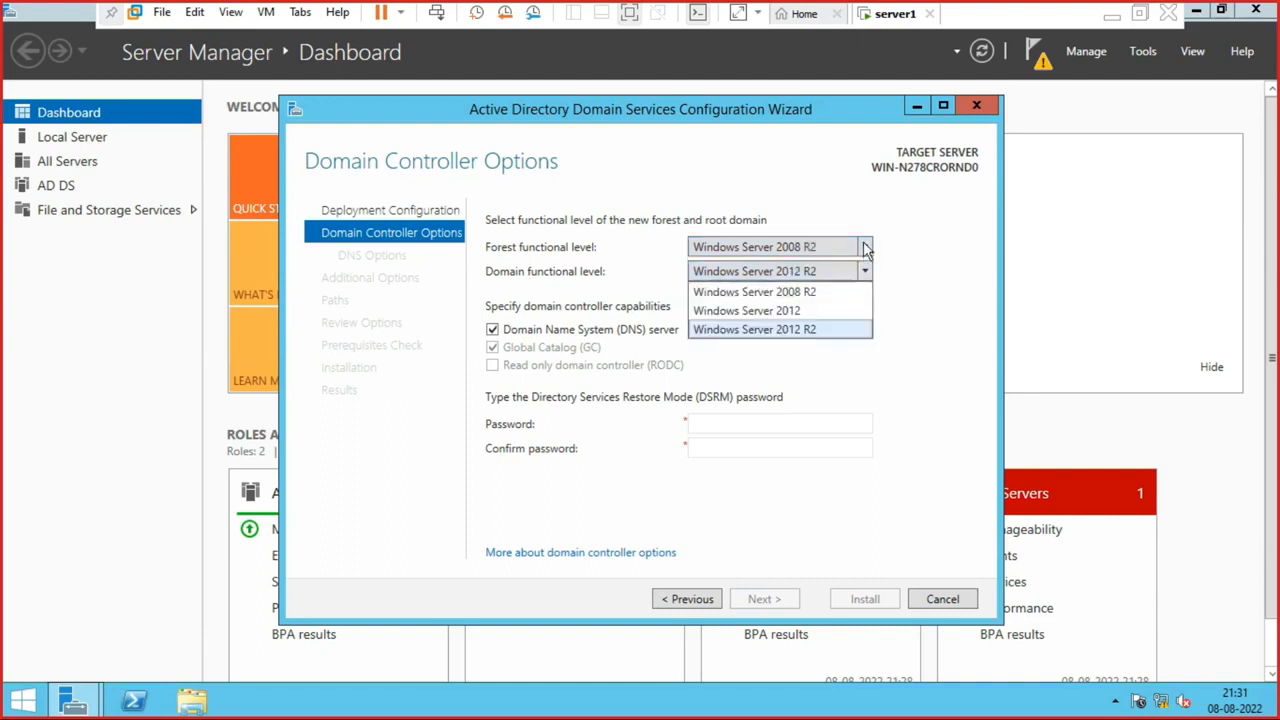
pyautogui.click(866, 250)
pyautogui.click(866, 250)
pyautogui.click(811, 307)
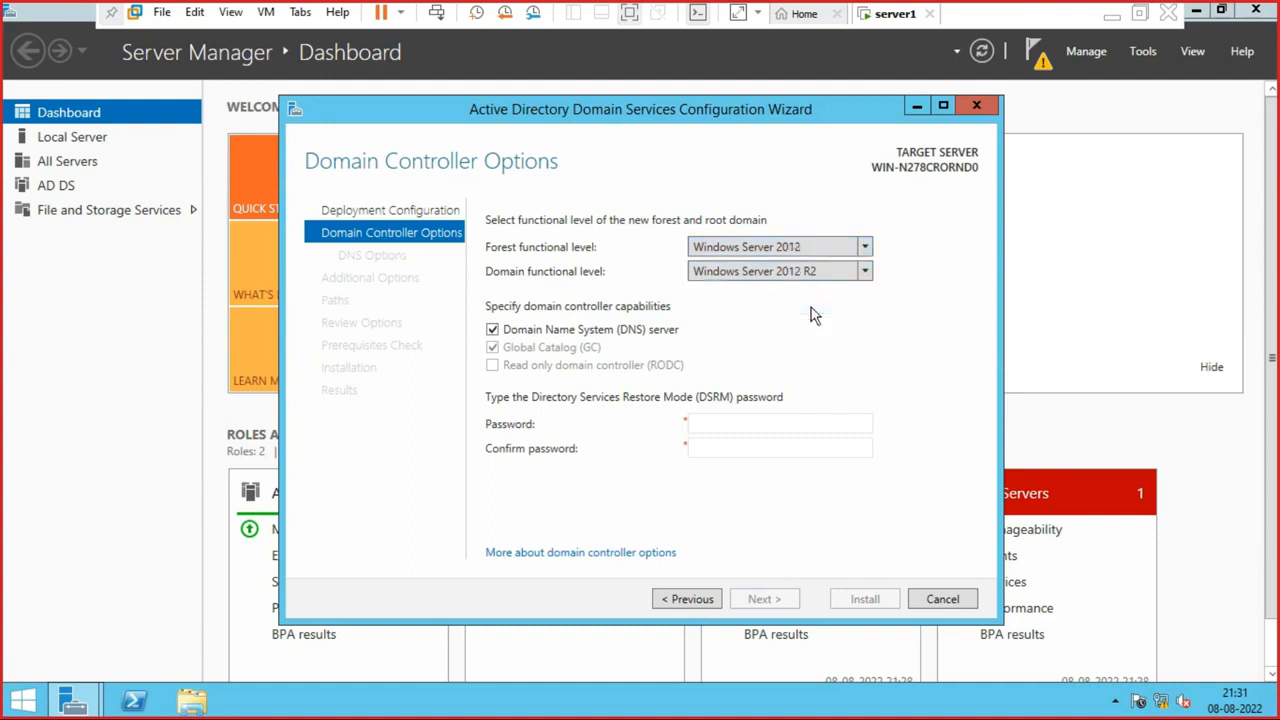
pyautogui.click(867, 273)
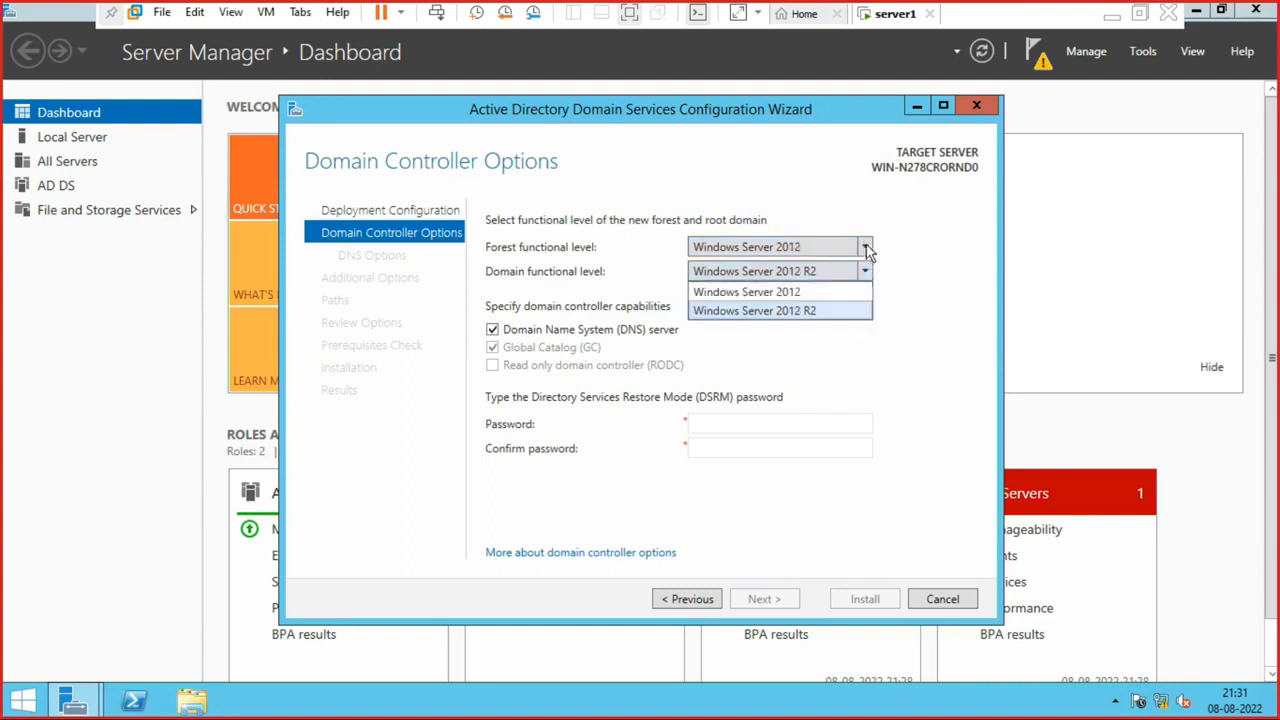
pyautogui.click(866, 250)
pyautogui.click(864, 250)
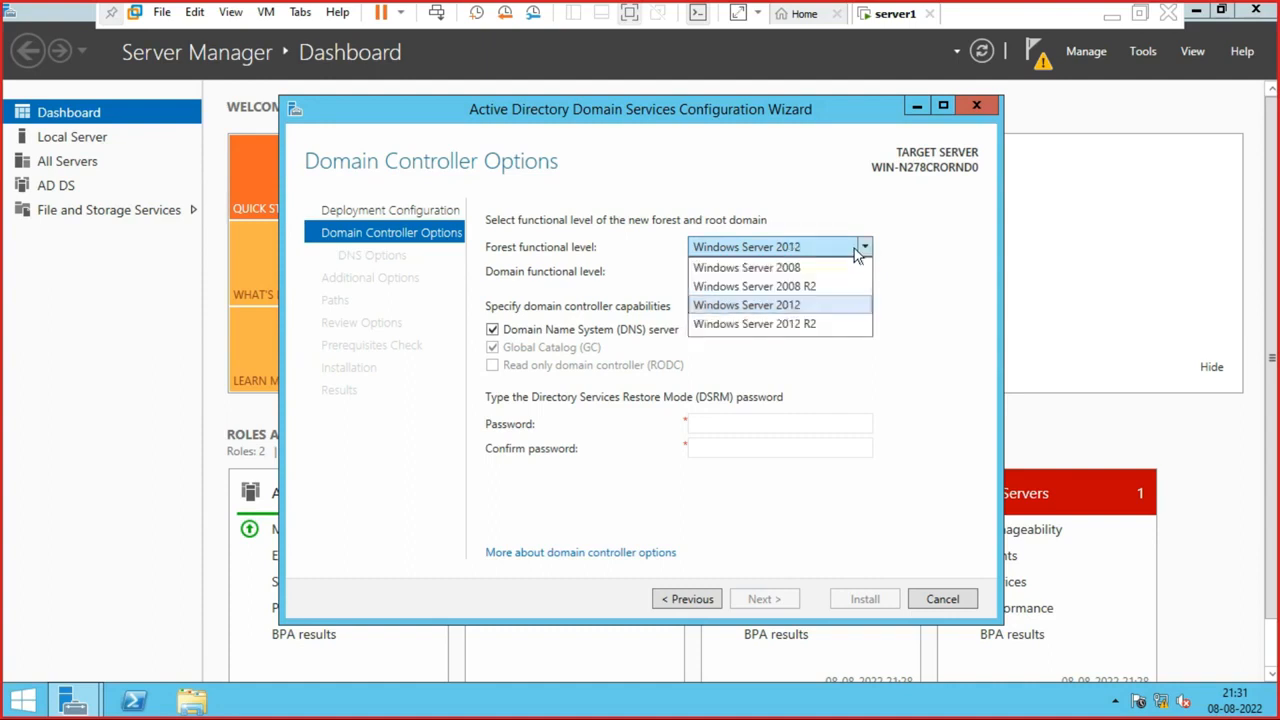
pyautogui.click(810, 324)
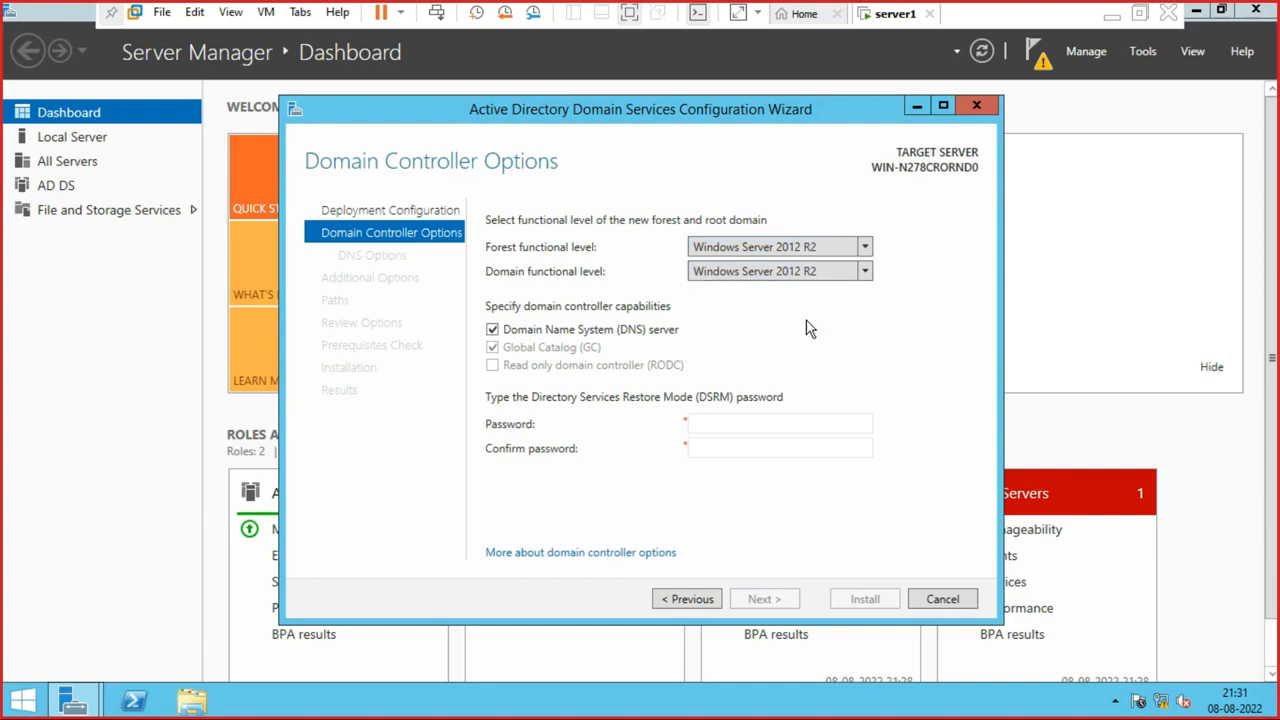
pyautogui.click(863, 273)
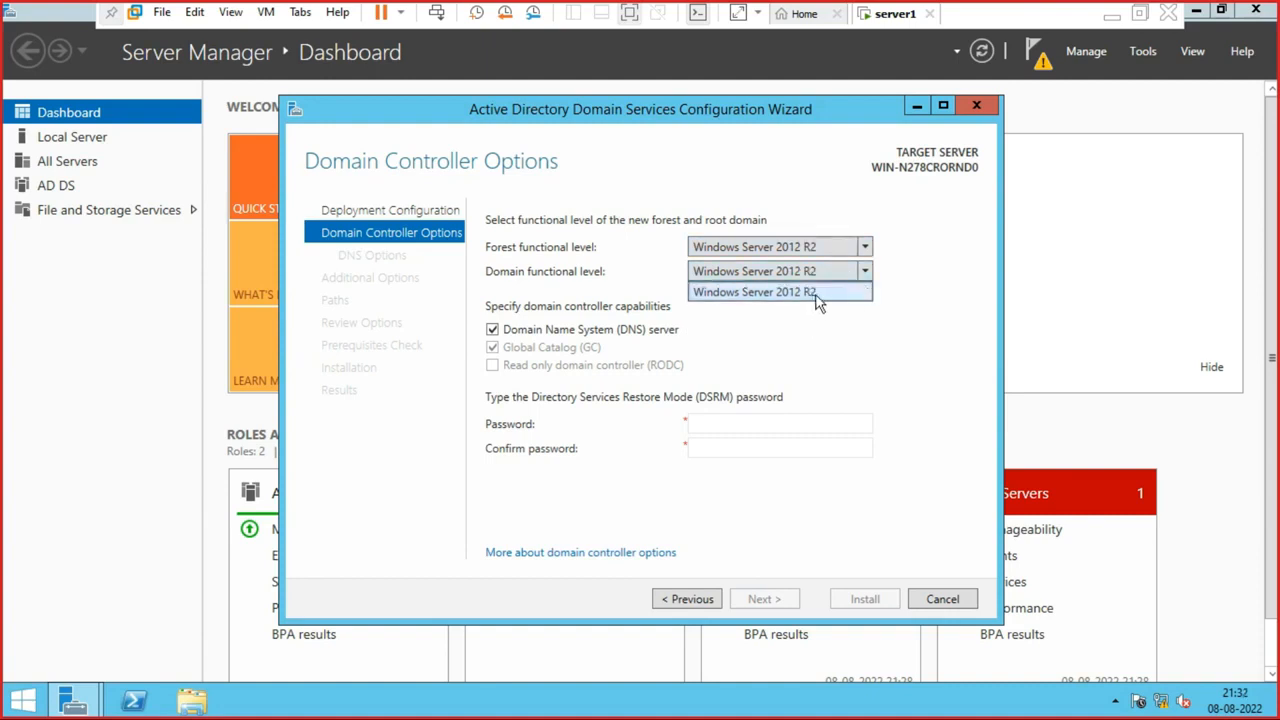
pyautogui.click(822, 295)
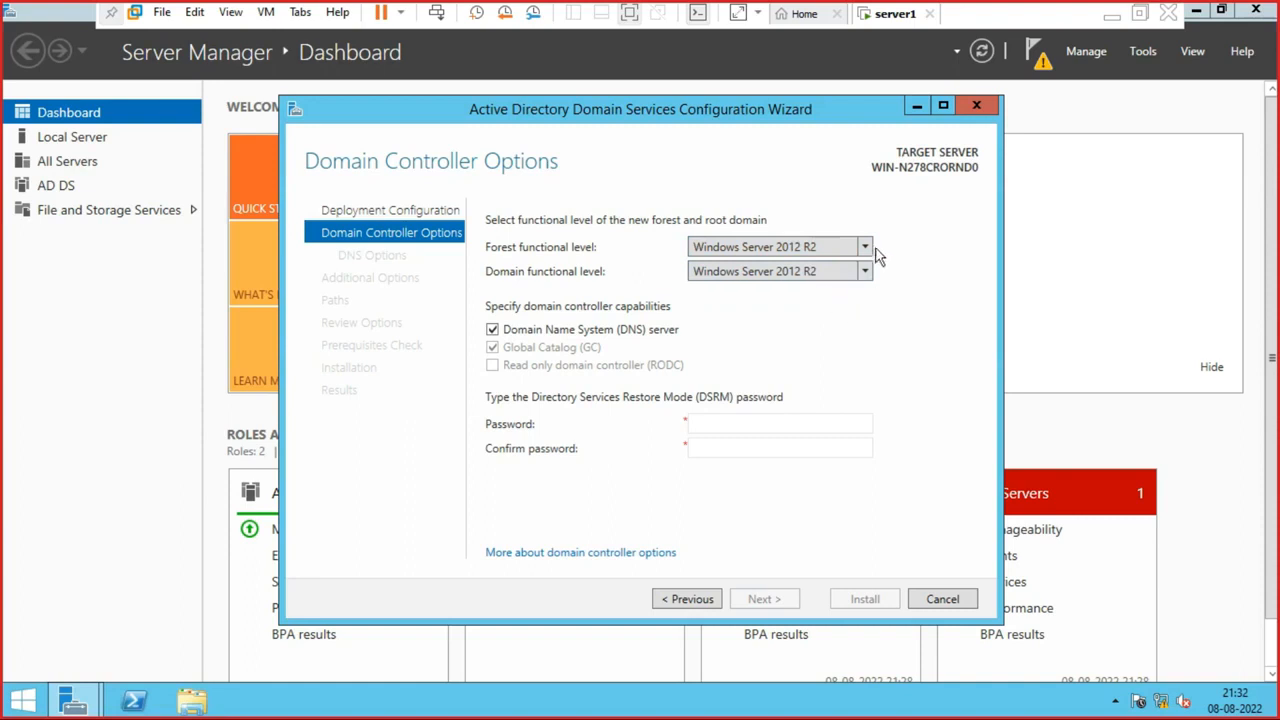
# - Cycle the forest level through 2008, 2008 R2 and 2012, end at 2012 R2, then minimize VMware
pyautogui.click(866, 250)
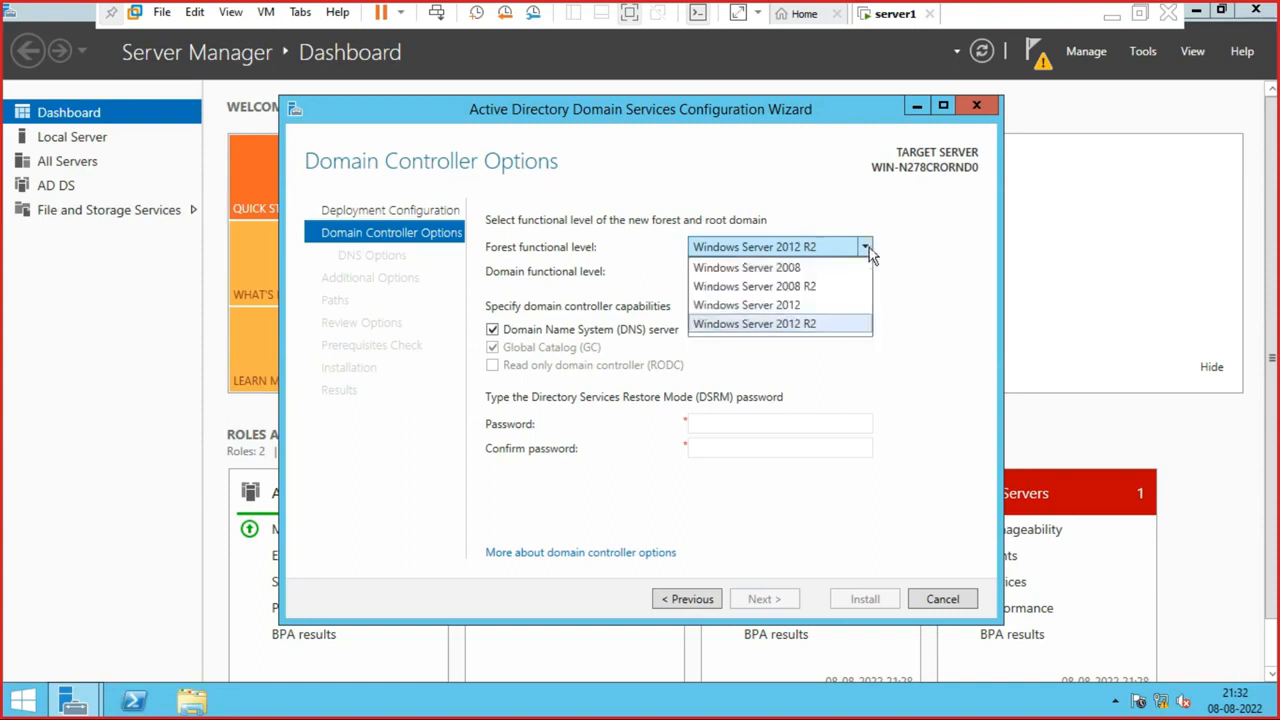
pyautogui.click(810, 268)
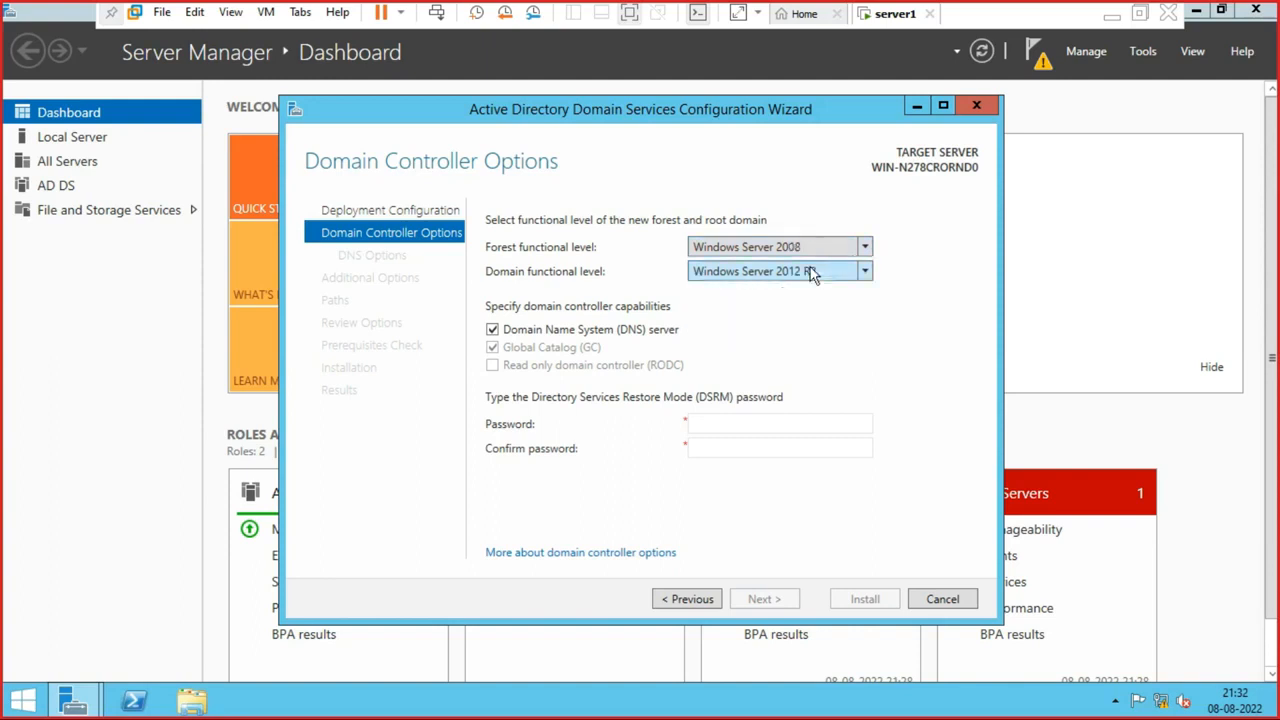
pyautogui.click(866, 273)
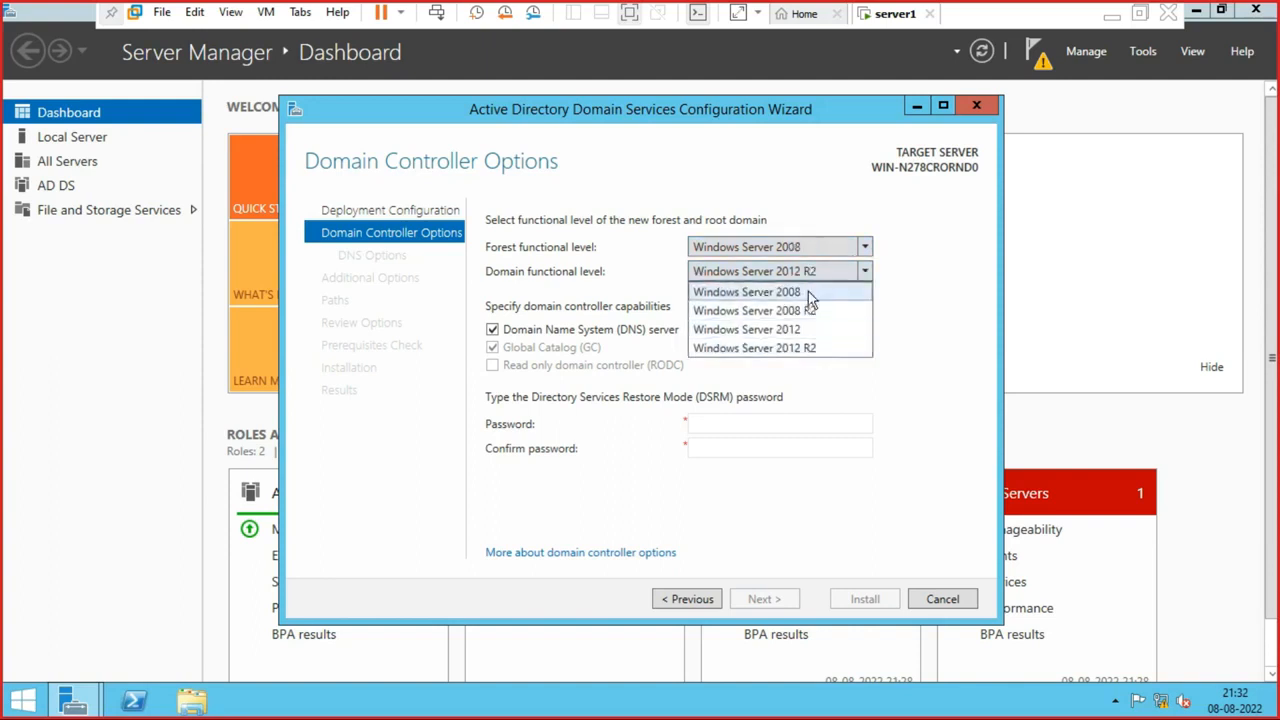
pyautogui.click(833, 350)
pyautogui.click(808, 236)
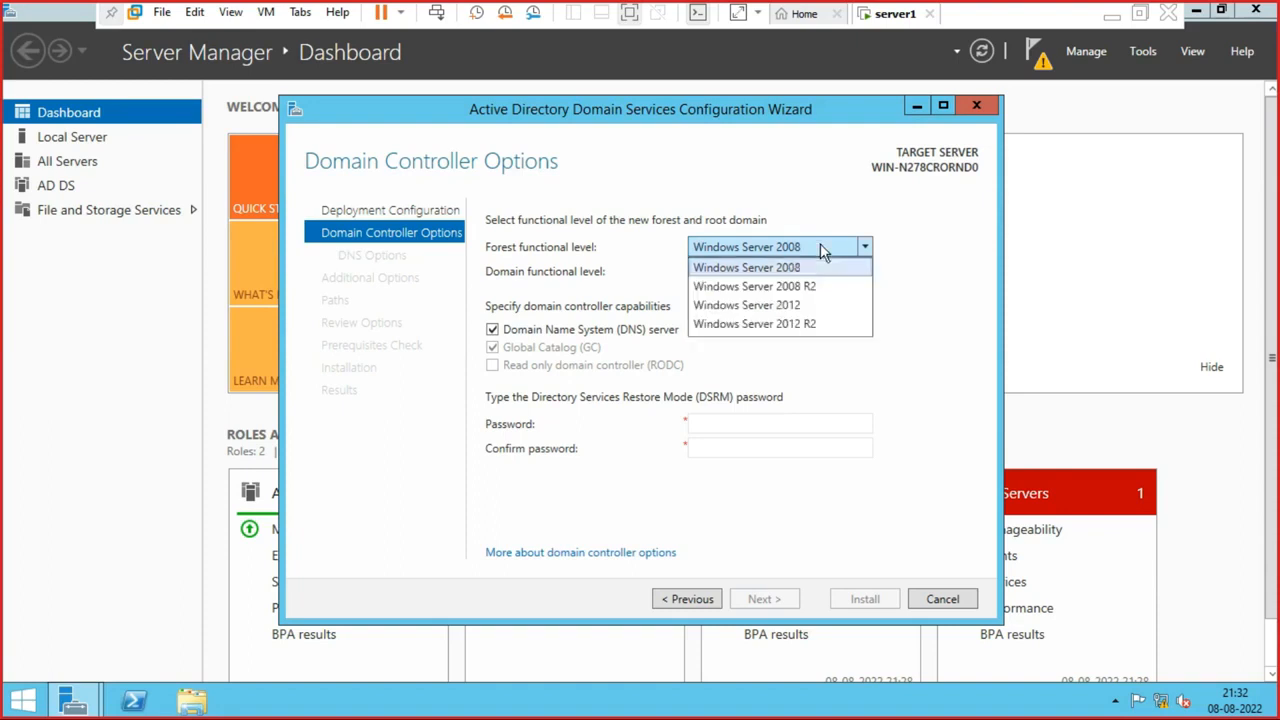
pyautogui.click(815, 289)
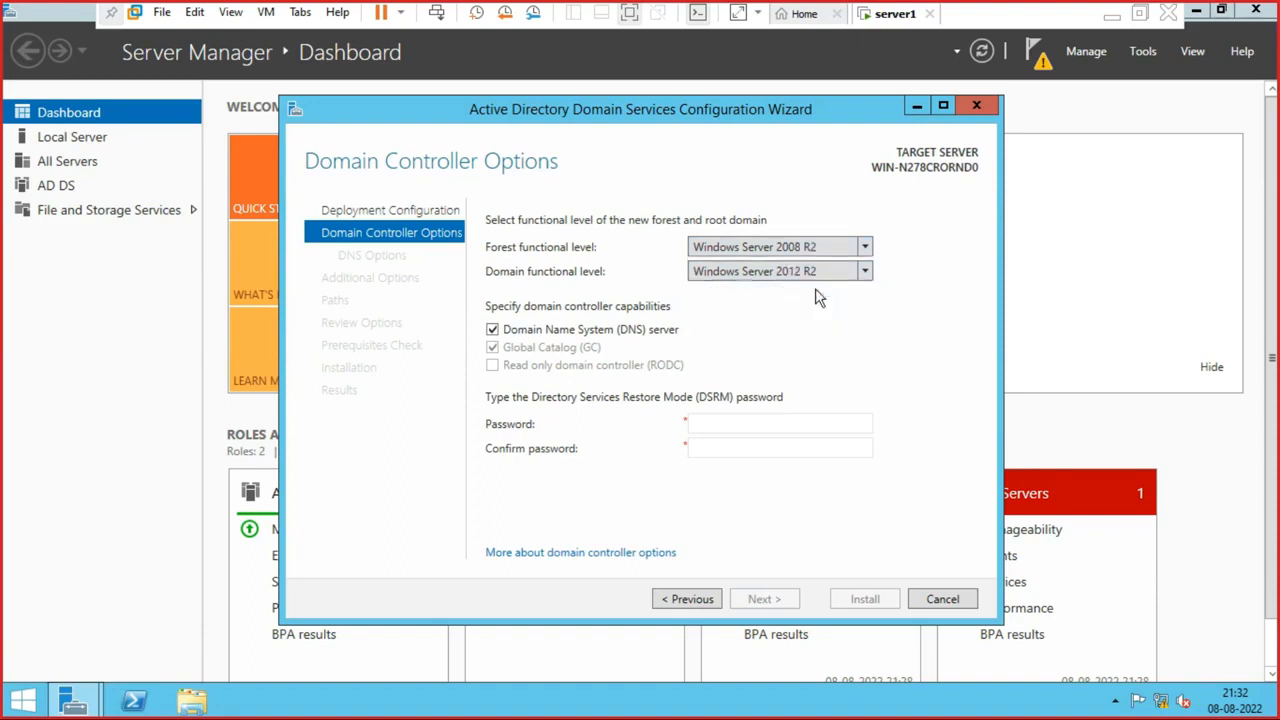
pyautogui.click(865, 271)
pyautogui.click(918, 291)
pyautogui.click(847, 248)
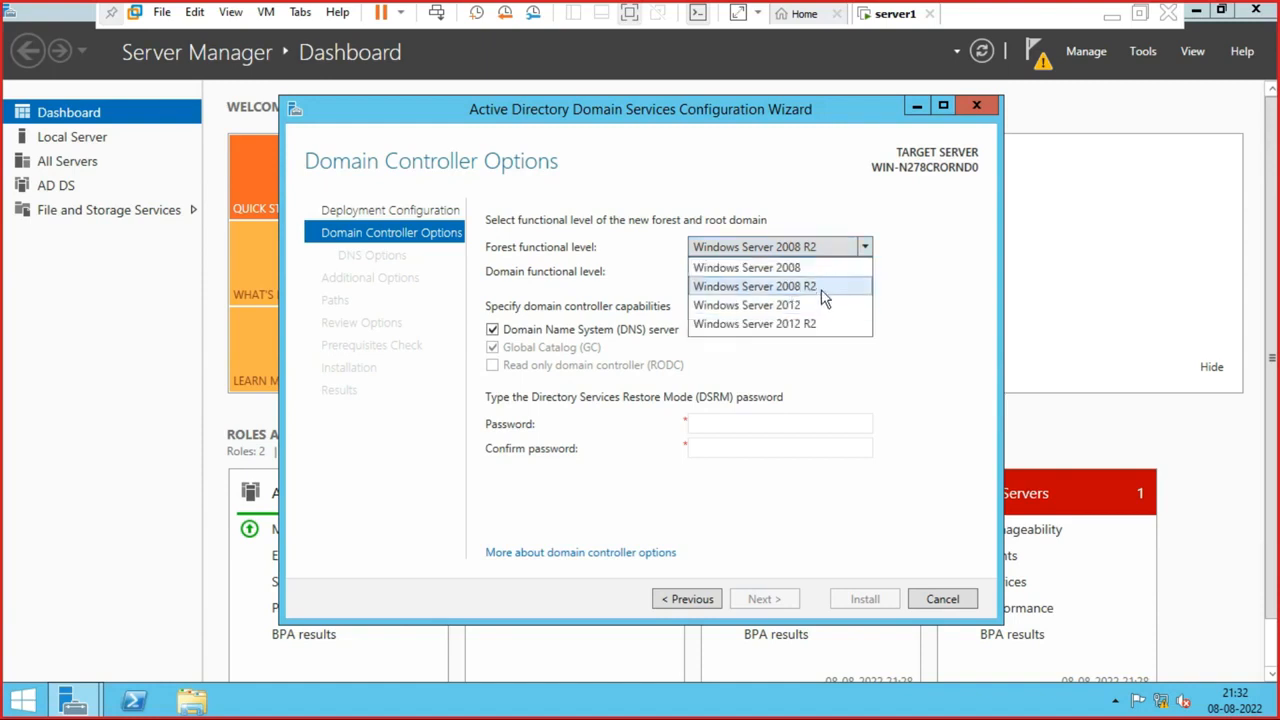
pyautogui.click(823, 305)
pyautogui.click(866, 250)
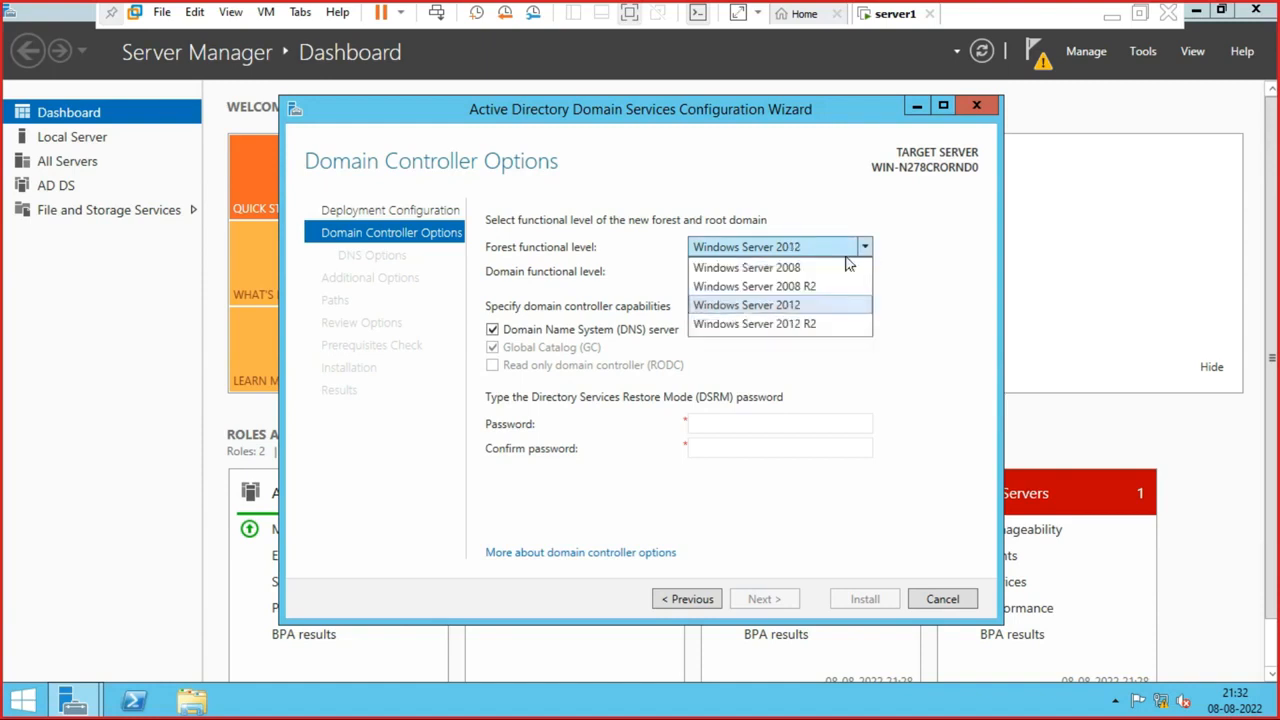
pyautogui.click(793, 324)
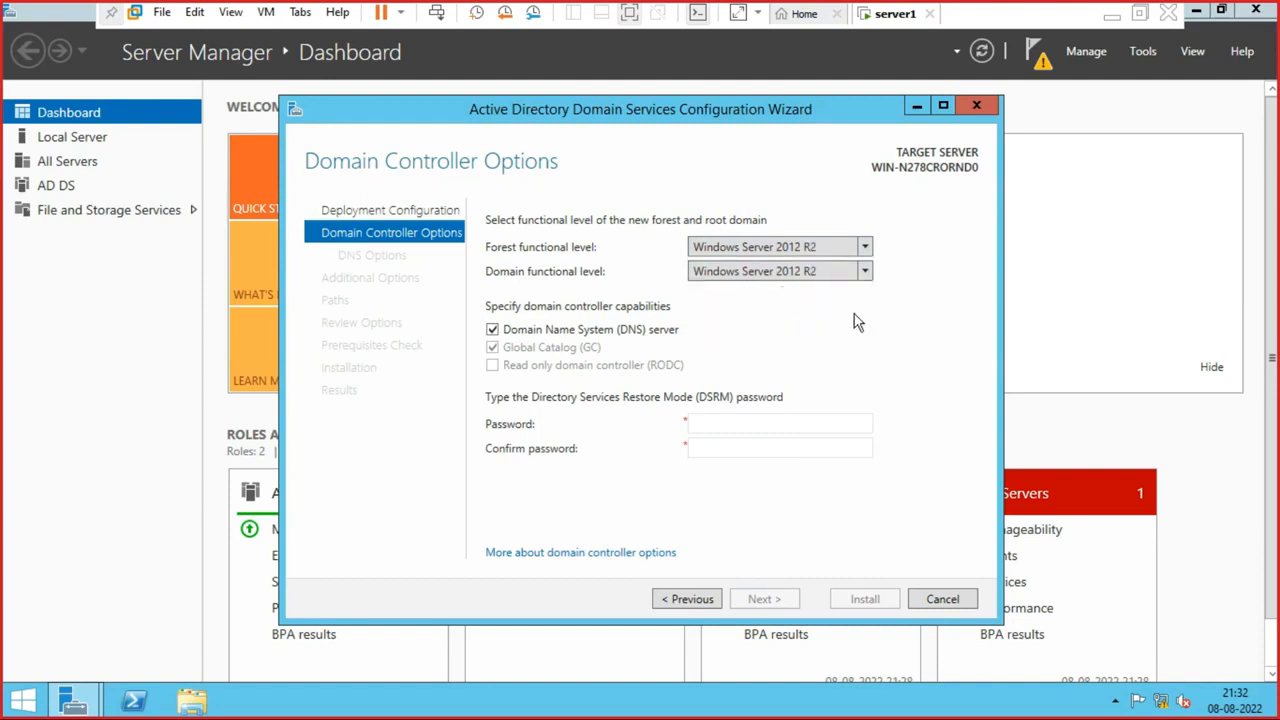
pyautogui.click(866, 274)
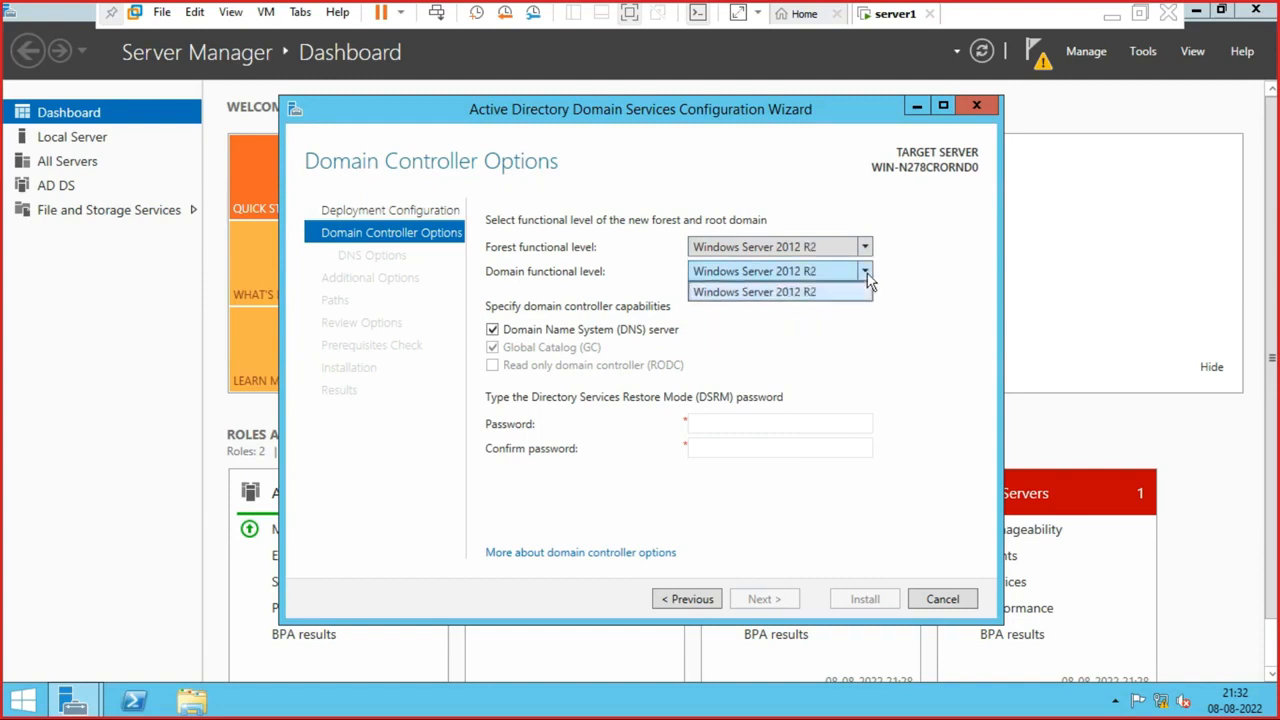
pyautogui.click(806, 294)
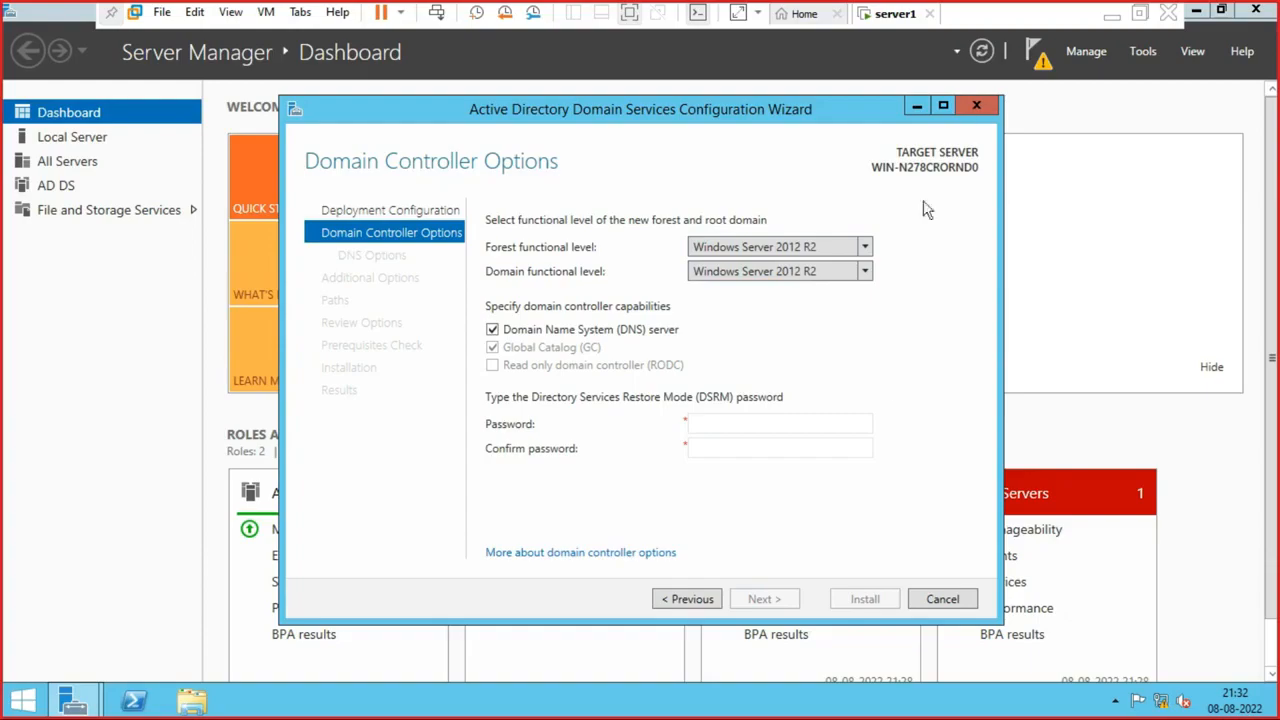
pyautogui.click(1107, 21)
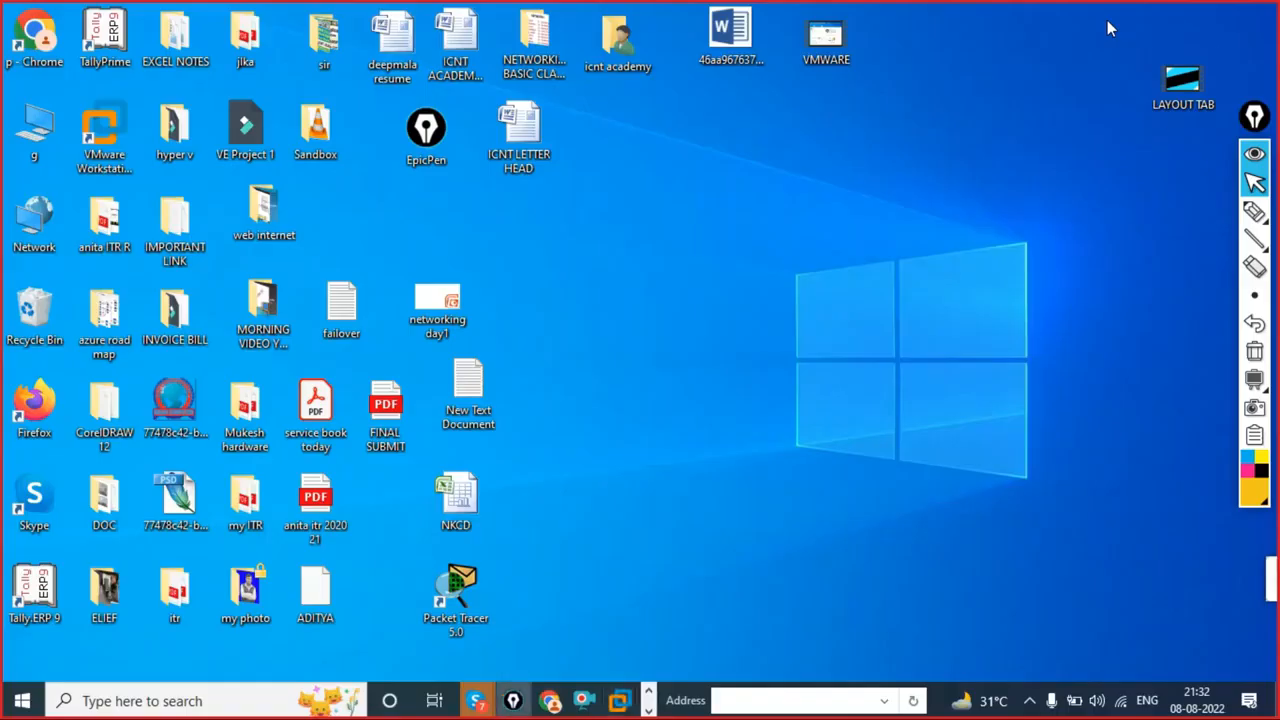
# - Black out the screen in EpicPen and sketch a yellow triangle near the top
pyautogui.click(1254, 378)
pyautogui.moveTo(1257, 218)
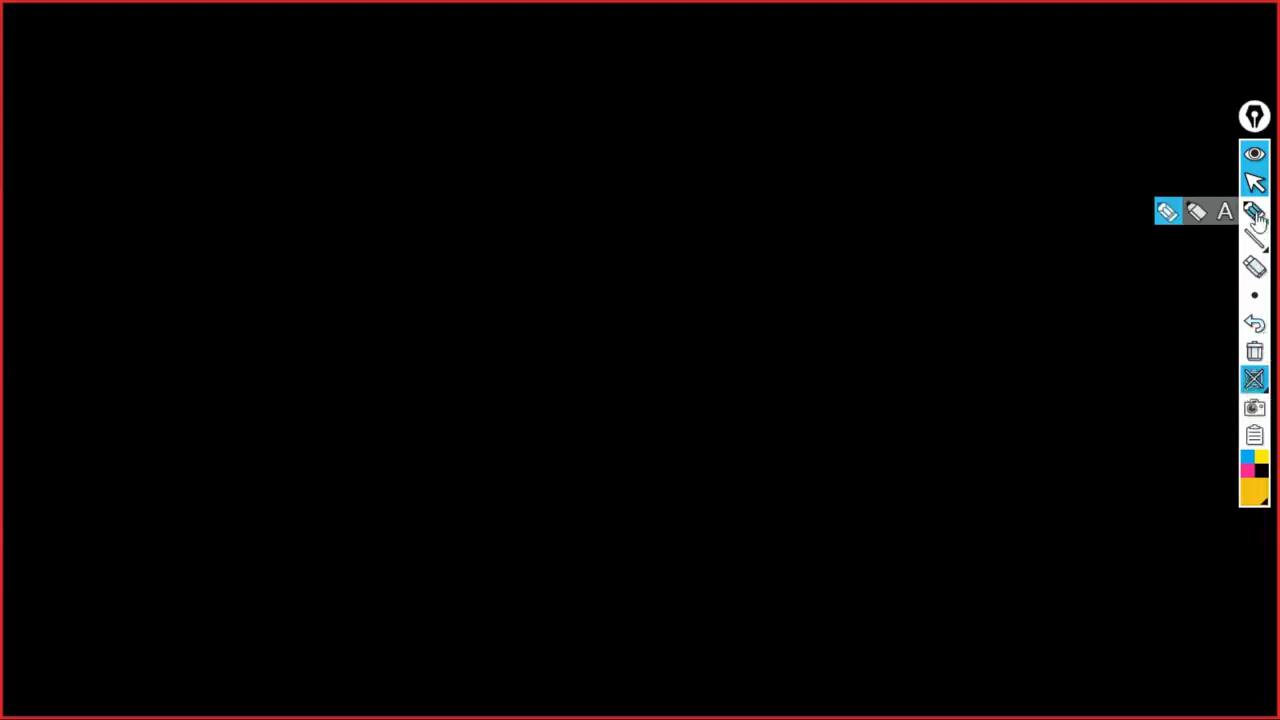
pyautogui.click(1166, 216)
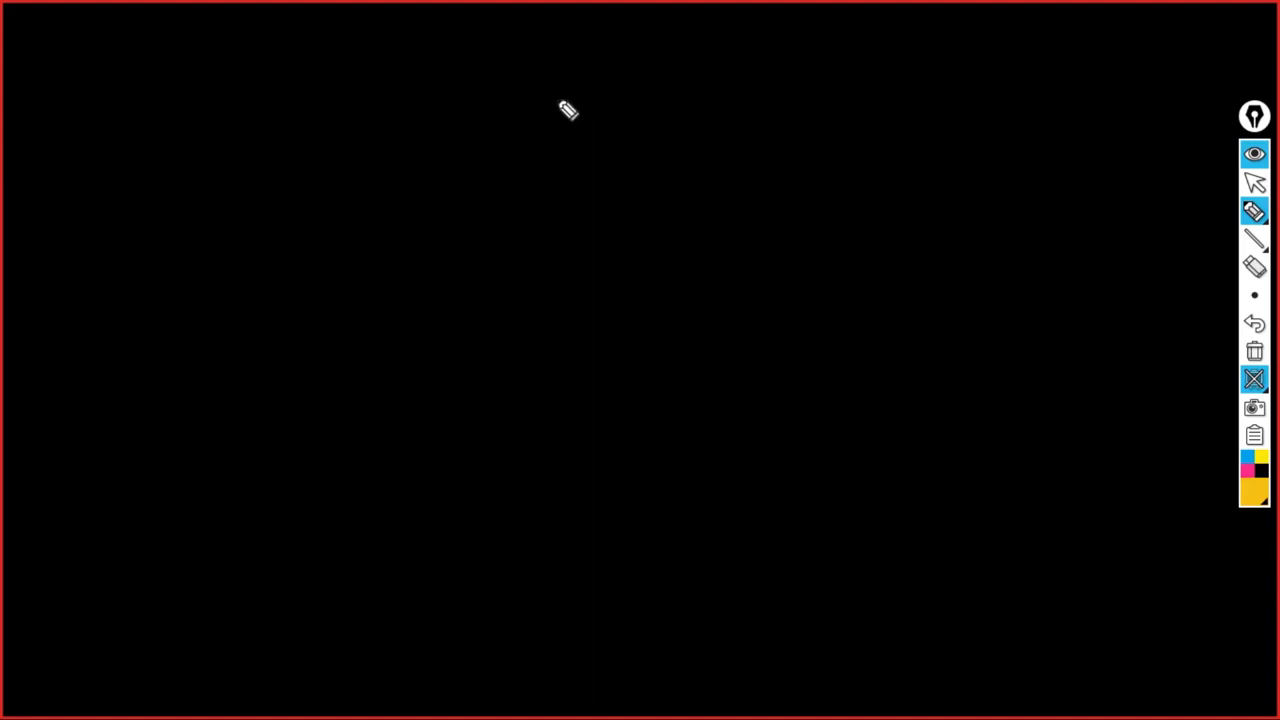
pyautogui.moveTo(570, 38); pyautogui.dragTo(541, 142)
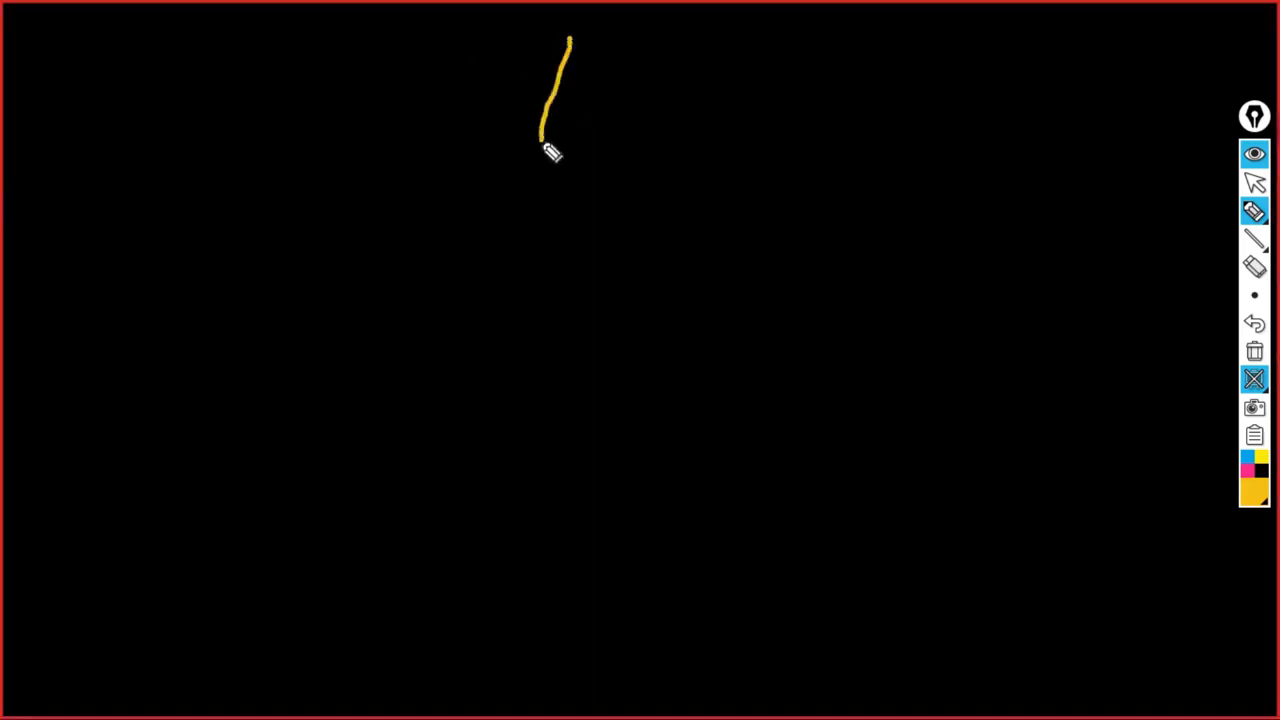
pyautogui.moveTo(569, 30); pyautogui.dragTo(660, 185)
pyautogui.moveTo(527, 128); pyautogui.dragTo(660, 188)
pyautogui.moveTo(522, 150); pyautogui.dragTo(570, 40)
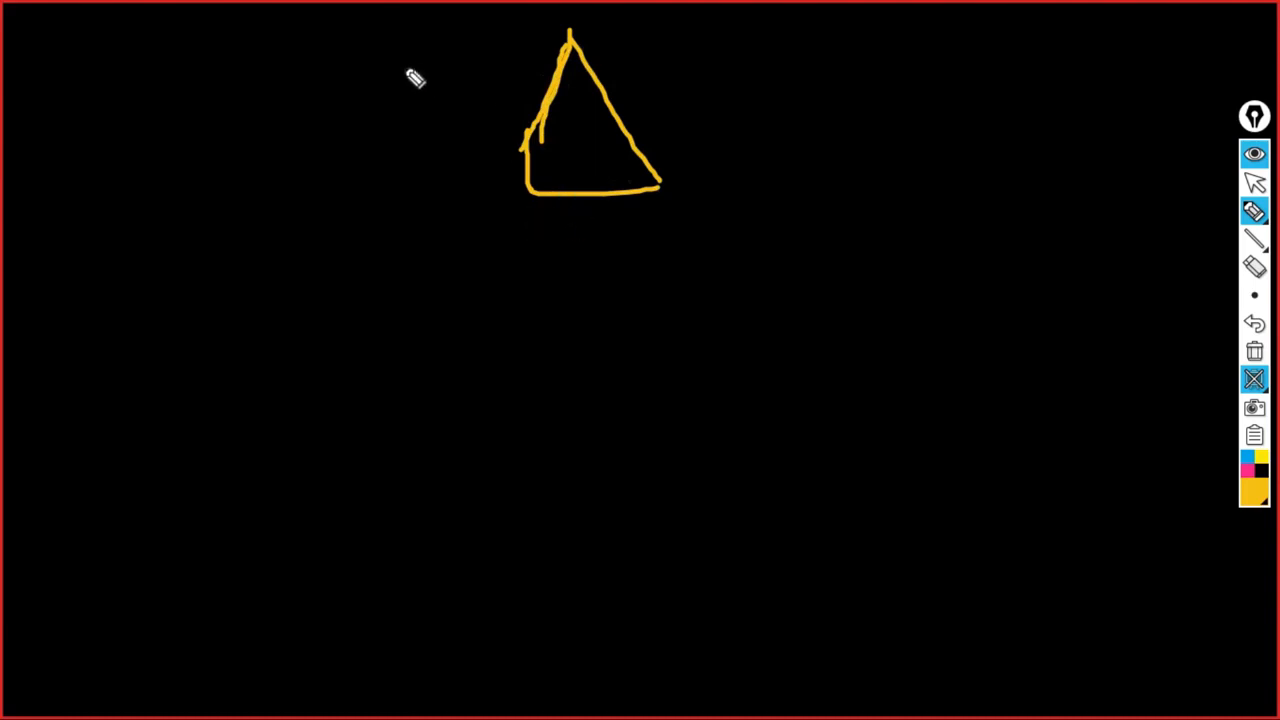
# - Add a 2012 label, a diagonal to a lower second triangle, and an underlined 2012 R2
pyautogui.moveTo(375, 58)
pyautogui.mouseDown()
pyautogui.moveTo(388, 44)
pyautogui.moveTo(414, 92)
pyautogui.moveTo(514, 43)
pyautogui.moveTo(560, 71)
pyautogui.mouseUp()
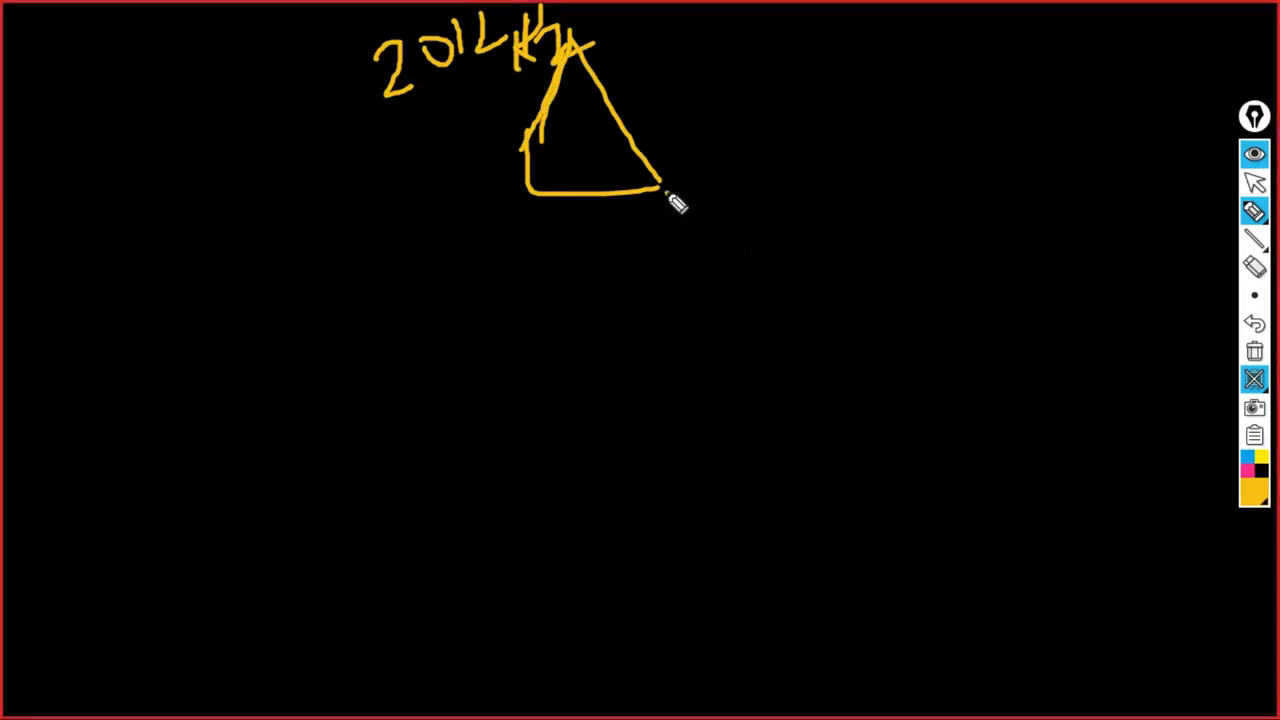
pyautogui.moveTo(667, 195); pyautogui.dragTo(824, 353)
pyautogui.moveTo(750, 279)
pyautogui.mouseDown()
pyautogui.moveTo(734, 381)
pyautogui.moveTo(836, 364)
pyautogui.moveTo(771, 400)
pyautogui.moveTo(737, 400)
pyautogui.mouseUp()
pyautogui.moveTo(754, 271); pyautogui.dragTo(853, 387)
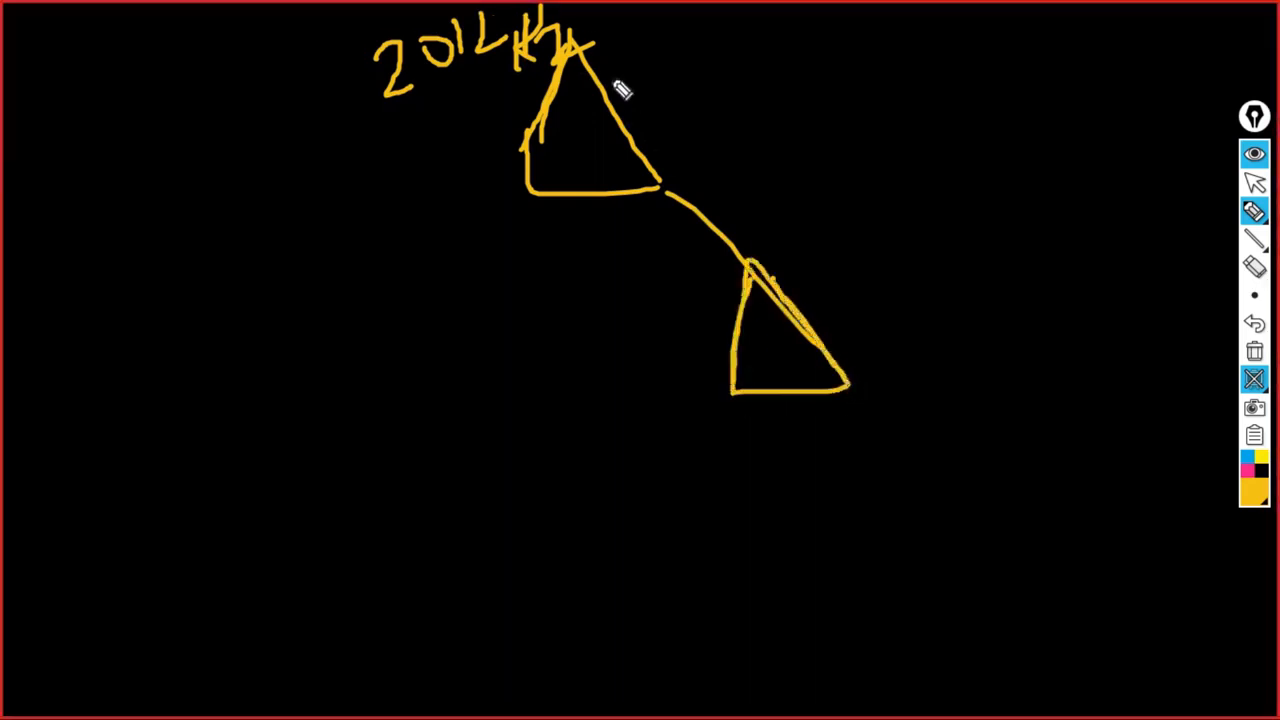
pyautogui.moveTo(668, 40)
pyautogui.mouseDown()
pyautogui.moveTo(700, 34)
pyautogui.moveTo(716, 72)
pyautogui.moveTo(746, 44)
pyautogui.moveTo(772, 90)
pyautogui.mouseUp()
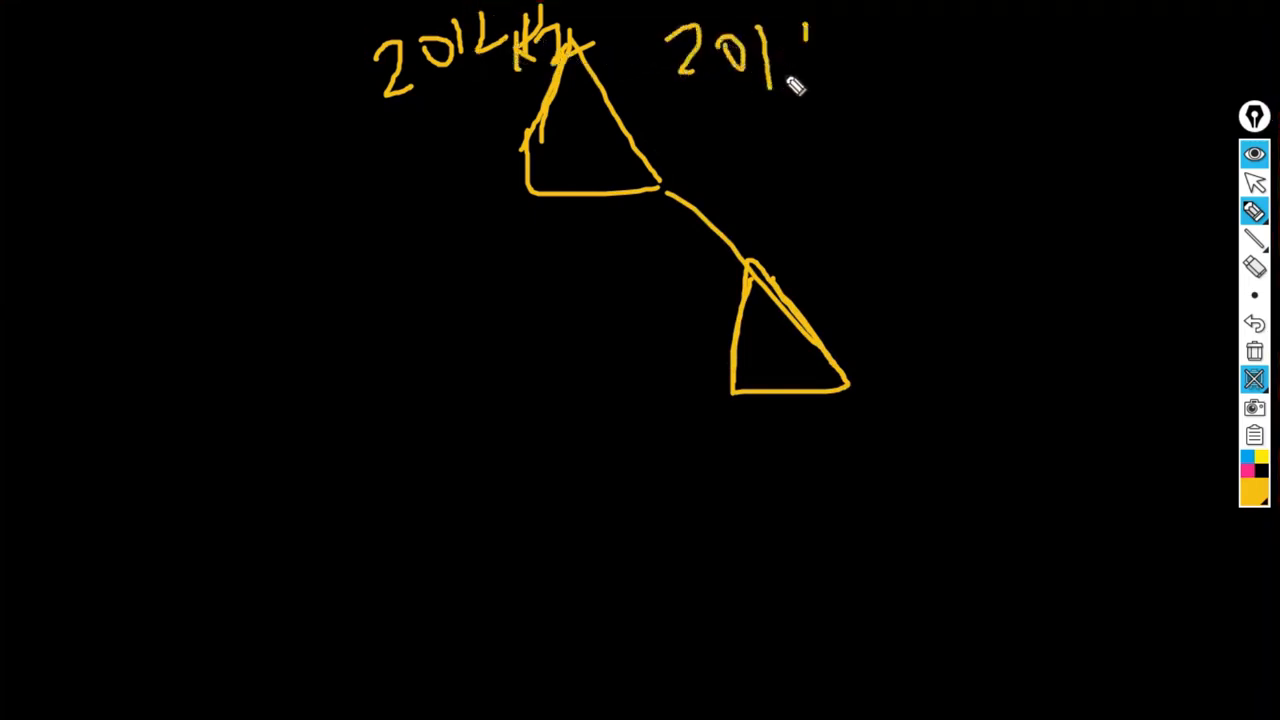
pyautogui.moveTo(785, 45)
pyautogui.mouseDown()
pyautogui.moveTo(846, 70)
pyautogui.moveTo(883, 23)
pyautogui.moveTo(895, 74)
pyautogui.mouseUp()
pyautogui.moveTo(658, 116)
pyautogui.mouseDown()
pyautogui.moveTo(928, 54)
pyautogui.moveTo(962, 76)
pyautogui.mouseUp()
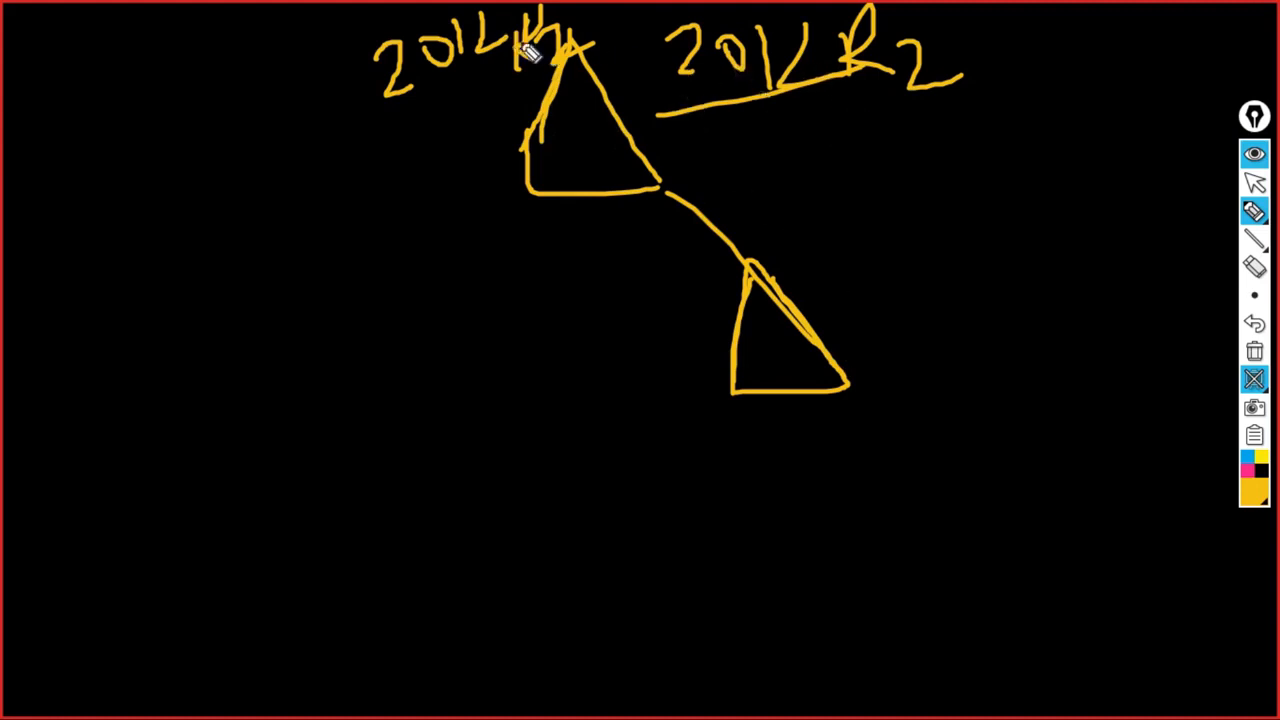
# - Write an underlined far-right 2012 label, retrace the link, and add an equals sign by the lower triangle
pyautogui.moveTo(1014, 34)
pyautogui.mouseDown()
pyautogui.moveTo(1030, 30)
pyautogui.moveTo(1032, 80)
pyautogui.moveTo(1094, 63)
pyautogui.moveTo(1100, 40)
pyautogui.moveTo(1115, 72)
pyautogui.mouseUp()
pyautogui.moveTo(1125, 18)
pyautogui.mouseDown()
pyautogui.moveTo(1145, 72)
pyautogui.moveTo(1162, 60)
pyautogui.mouseUp()
pyautogui.moveTo(1035, 100); pyautogui.dragTo(1150, 66)
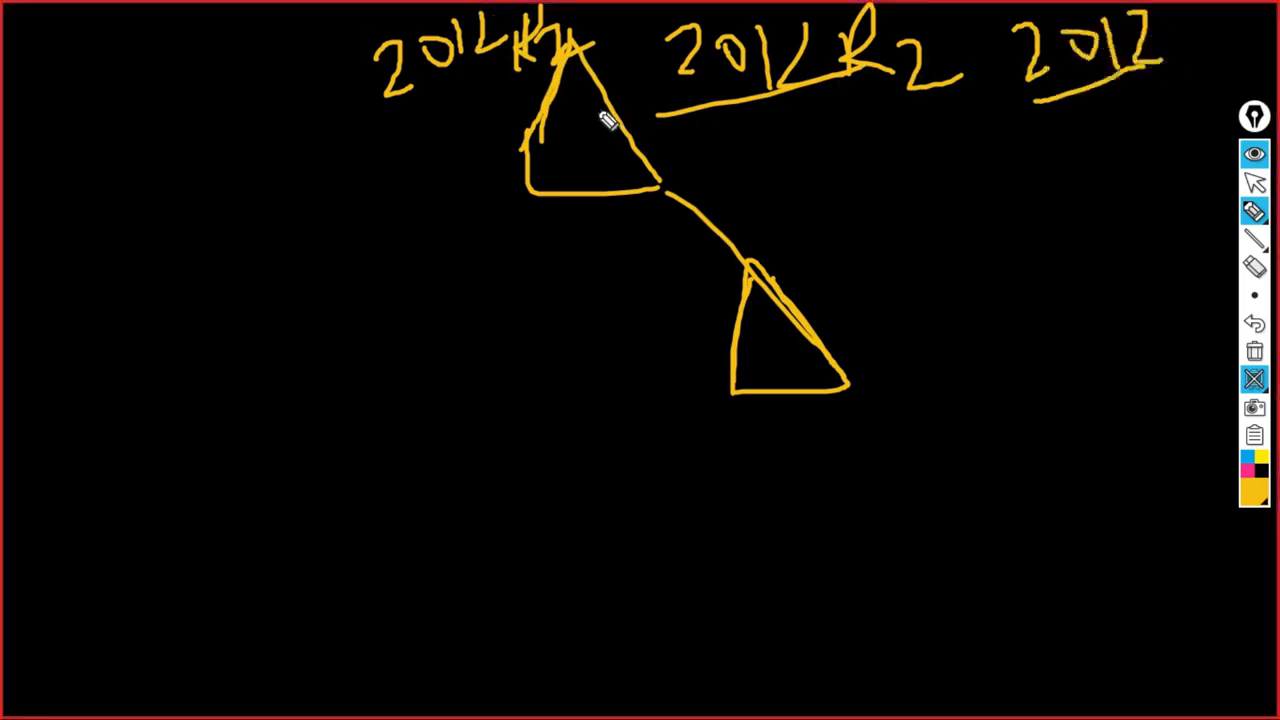
pyautogui.moveTo(662, 196)
pyautogui.mouseDown()
pyautogui.moveTo(729, 234)
pyautogui.moveTo(846, 380)
pyautogui.moveTo(835, 370)
pyautogui.mouseUp()
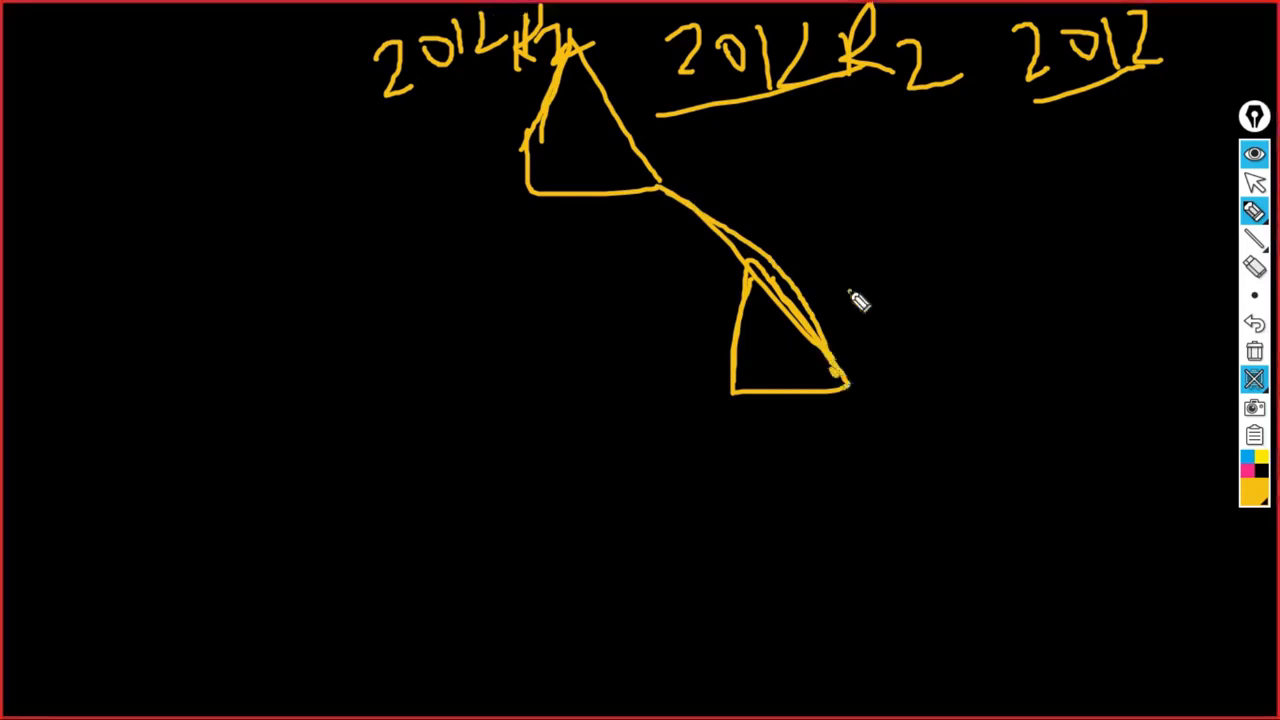
pyautogui.moveTo(848, 291); pyautogui.dragTo(929, 273)
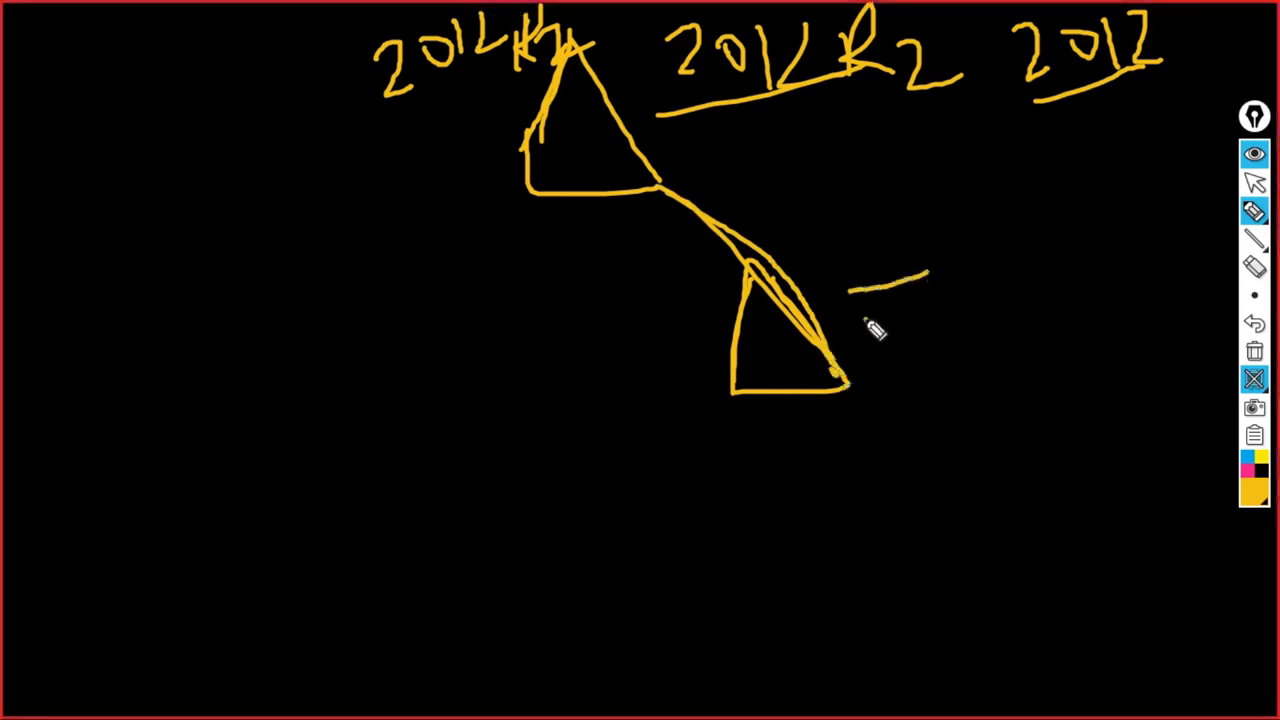
pyautogui.moveTo(864, 320); pyautogui.dragTo(940, 298)
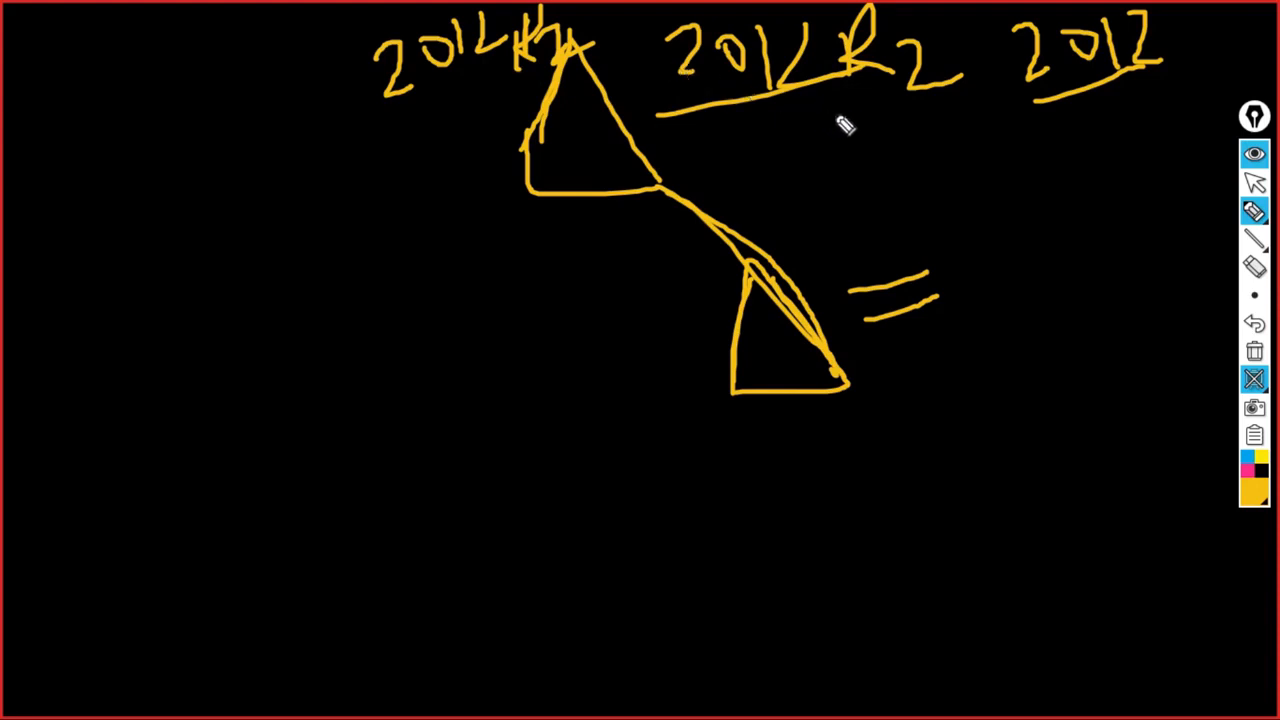
# - Write 2008 under 2012 R2 and add short lines beside the lower triangle and left label
pyautogui.moveTo(783, 118)
pyautogui.mouseDown()
pyautogui.moveTo(797, 153)
pyautogui.moveTo(838, 151)
pyautogui.mouseUp()
pyautogui.moveTo(855, 125)
pyautogui.mouseDown()
pyautogui.moveTo(894, 120)
pyautogui.moveTo(946, 143)
pyautogui.moveTo(920, 97)
pyautogui.moveTo(968, 120)
pyautogui.moveTo(1104, 138)
pyautogui.mouseUp()
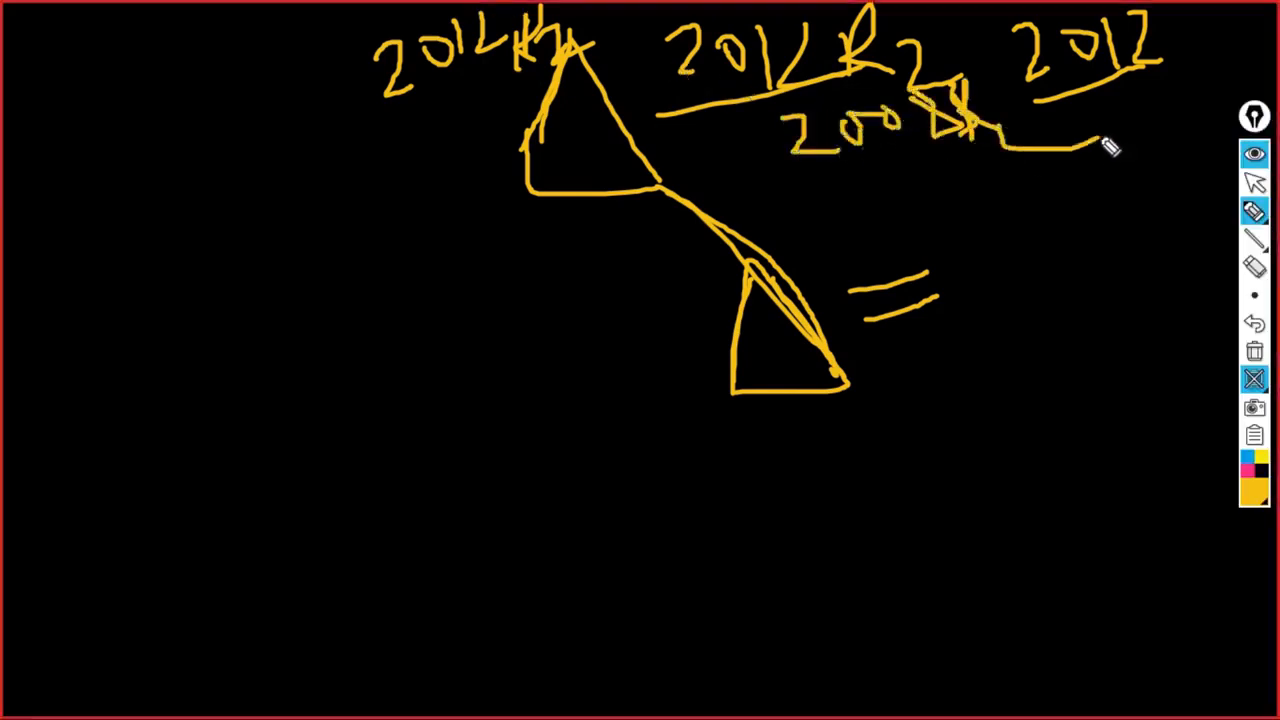
pyautogui.moveTo(870, 342); pyautogui.dragTo(976, 318)
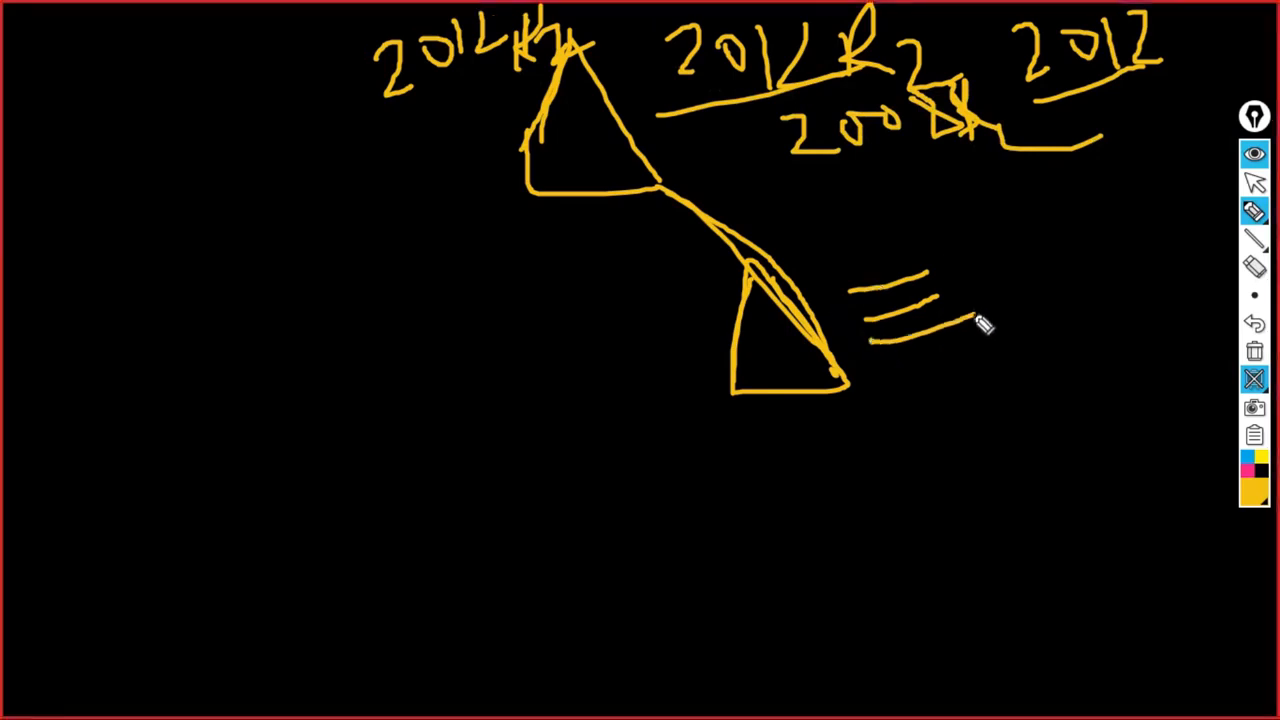
pyautogui.moveTo(663, 191)
pyautogui.mouseDown()
pyautogui.moveTo(808, 323)
pyautogui.moveTo(843, 374)
pyautogui.mouseUp()
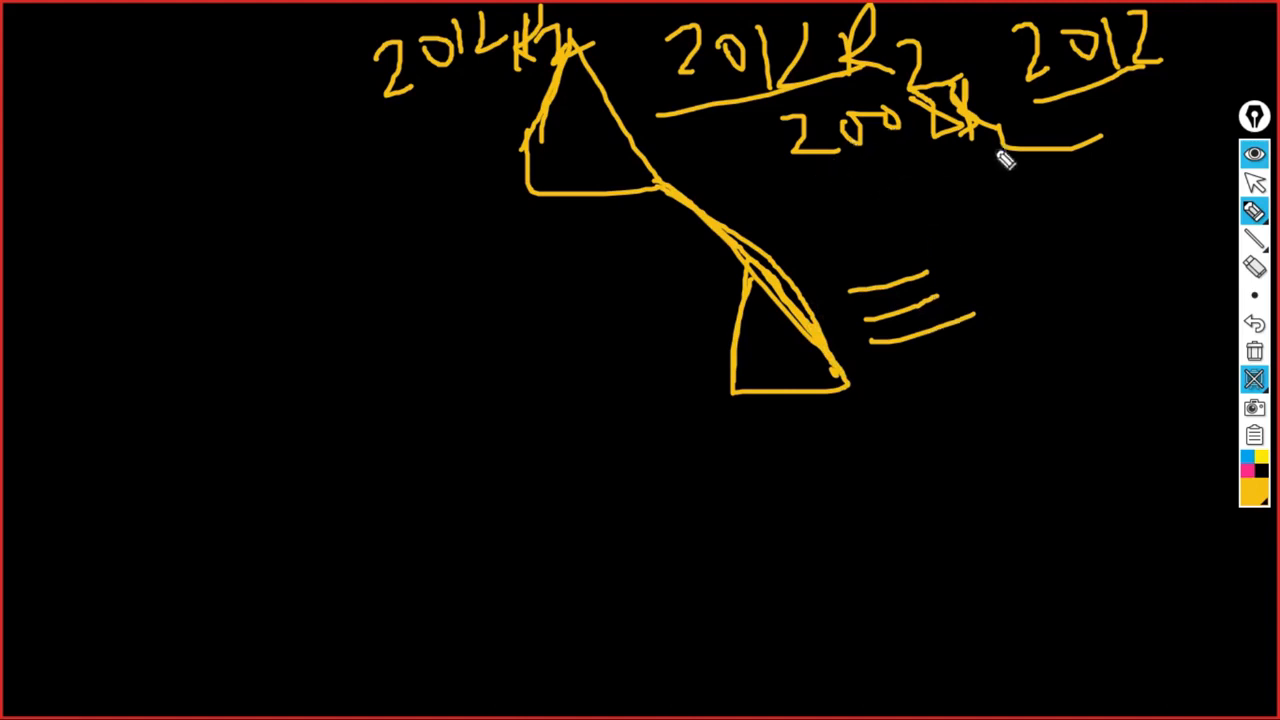
pyautogui.moveTo(1105, 116)
pyautogui.mouseDown()
pyautogui.moveTo(1108, 142)
pyautogui.moveTo(1171, 131)
pyautogui.moveTo(1234, 86)
pyautogui.moveTo(1166, 34)
pyautogui.mouseUp()
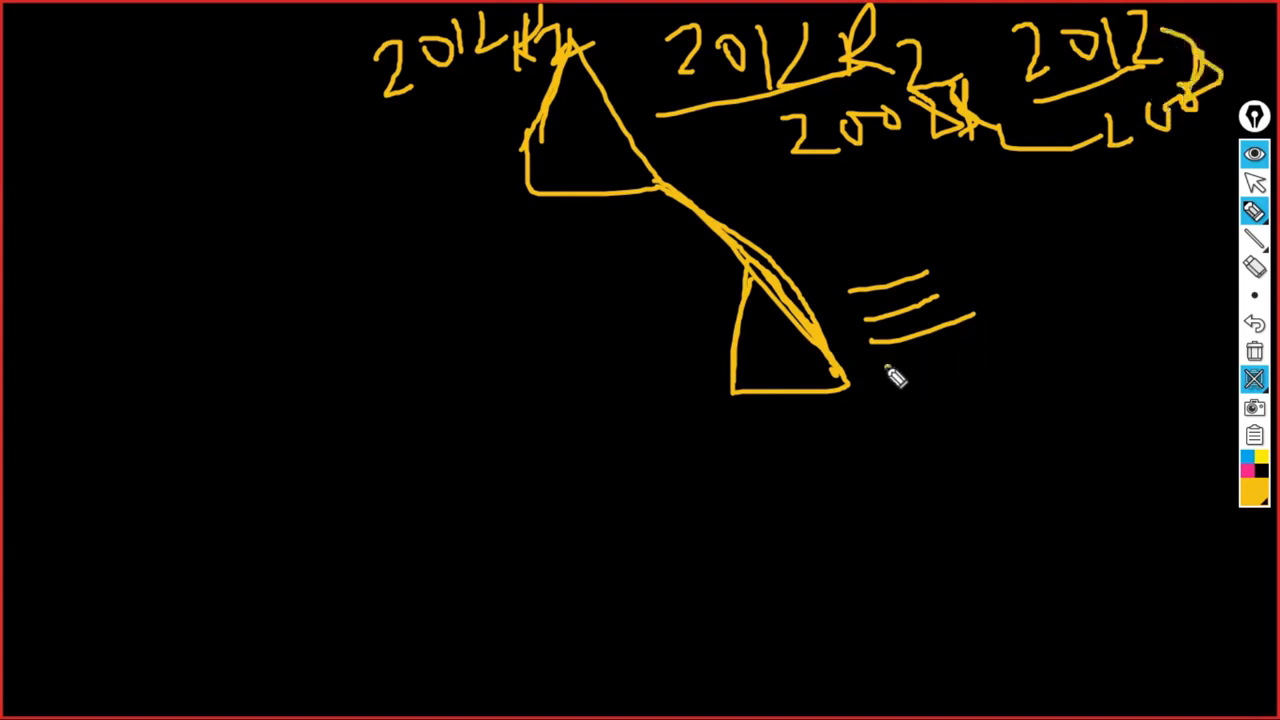
pyautogui.moveTo(888, 368); pyautogui.dragTo(970, 355)
pyautogui.moveTo(870, 316); pyautogui.dragTo(955, 286)
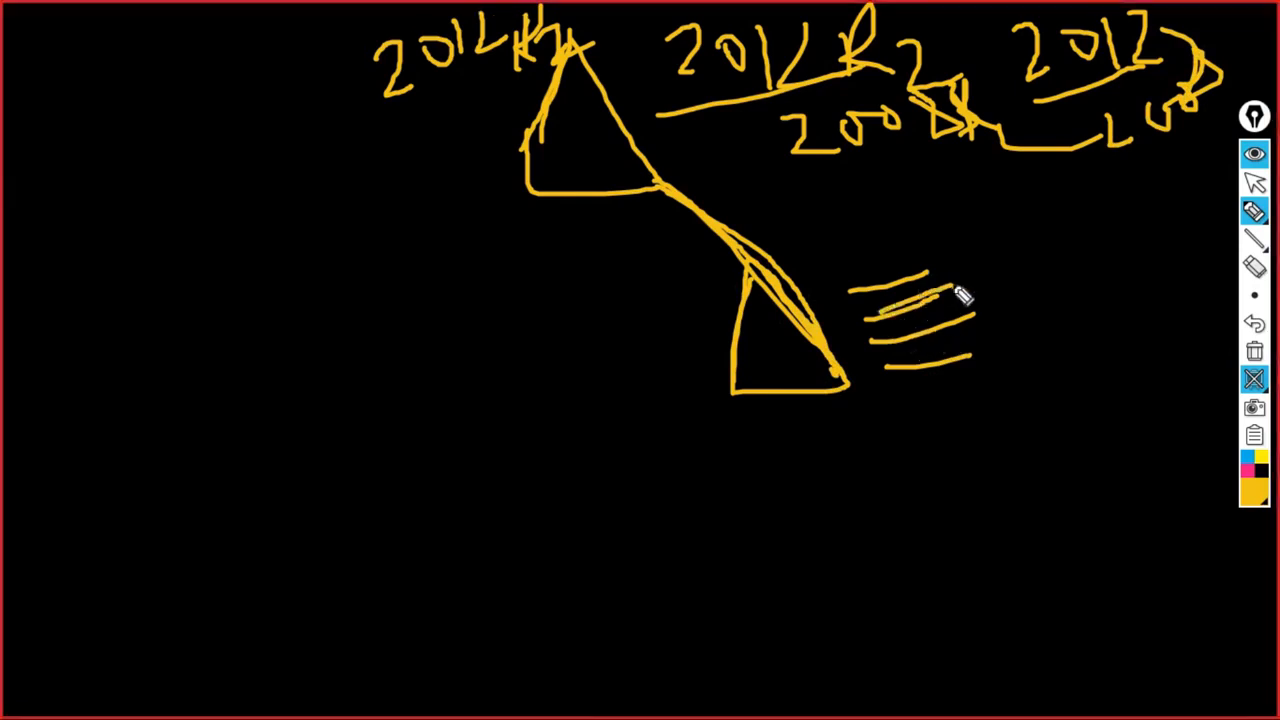
pyautogui.moveTo(852, 289); pyautogui.dragTo(940, 263)
pyautogui.moveTo(355, 134); pyautogui.dragTo(578, 70)
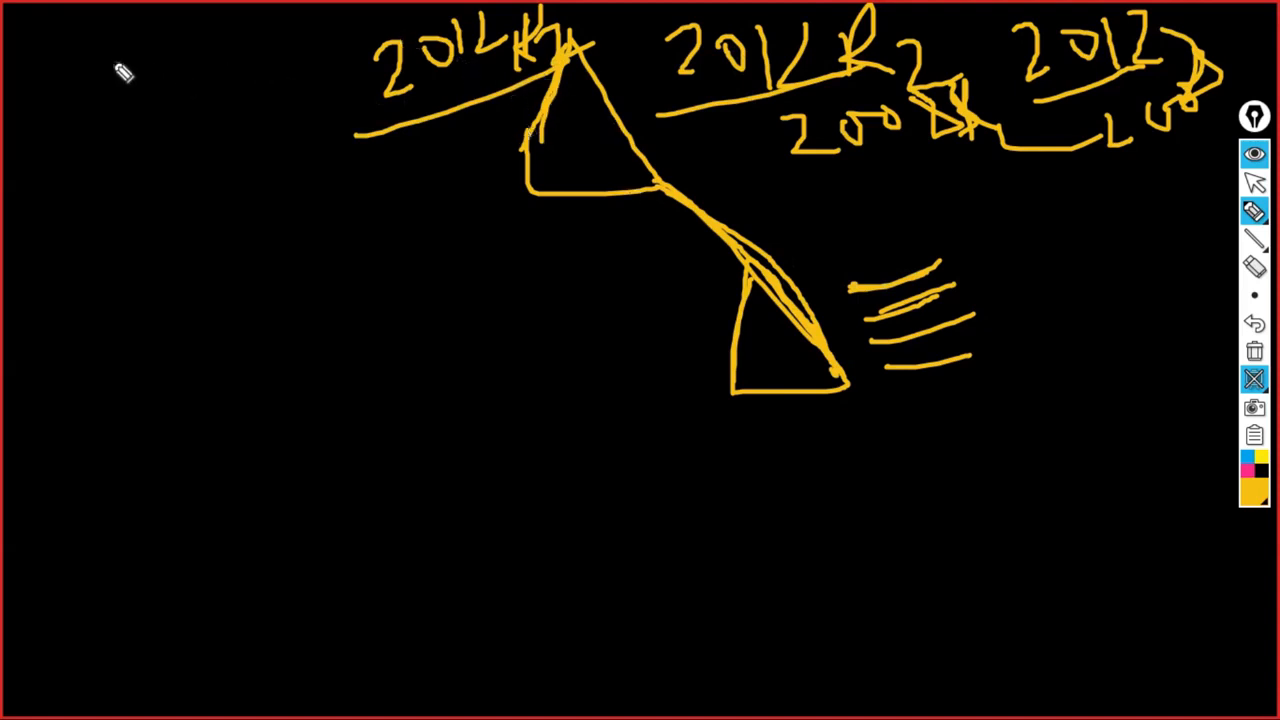
# - Write an underlined 2016 at the top left with 2011 below it
pyautogui.moveTo(106, 64)
pyautogui.mouseDown()
pyautogui.moveTo(151, 63)
pyautogui.moveTo(160, 104)
pyautogui.mouseUp()
pyautogui.moveTo(198, 60); pyautogui.dragTo(232, 88)
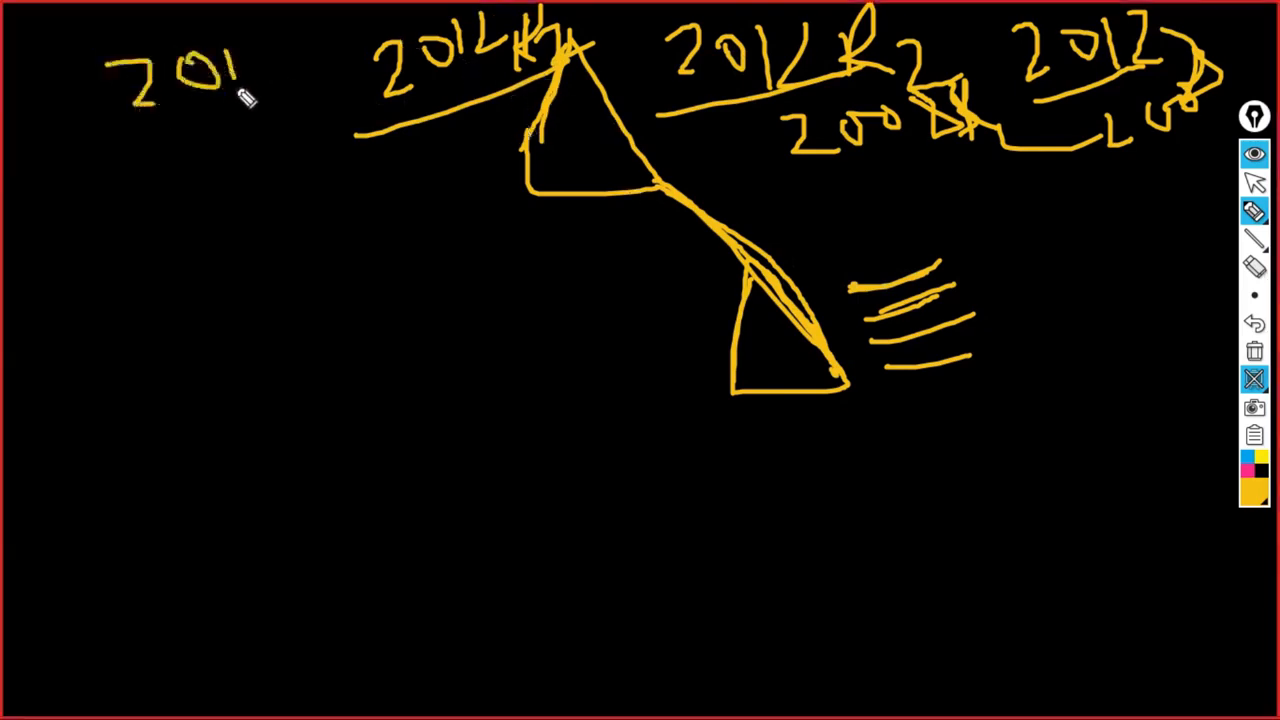
pyautogui.moveTo(276, 14); pyautogui.dragTo(284, 76)
pyautogui.moveTo(148, 136); pyautogui.dragTo(268, 98)
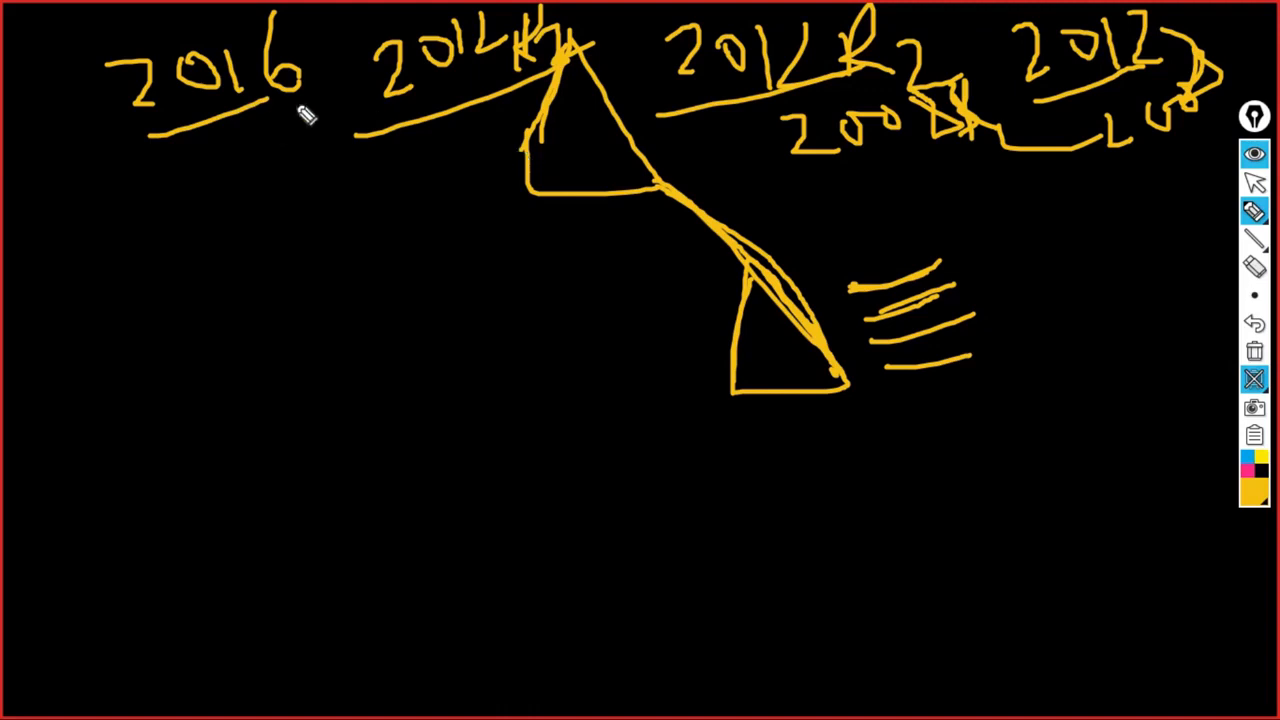
pyautogui.moveTo(88, 240); pyautogui.dragTo(150, 279)
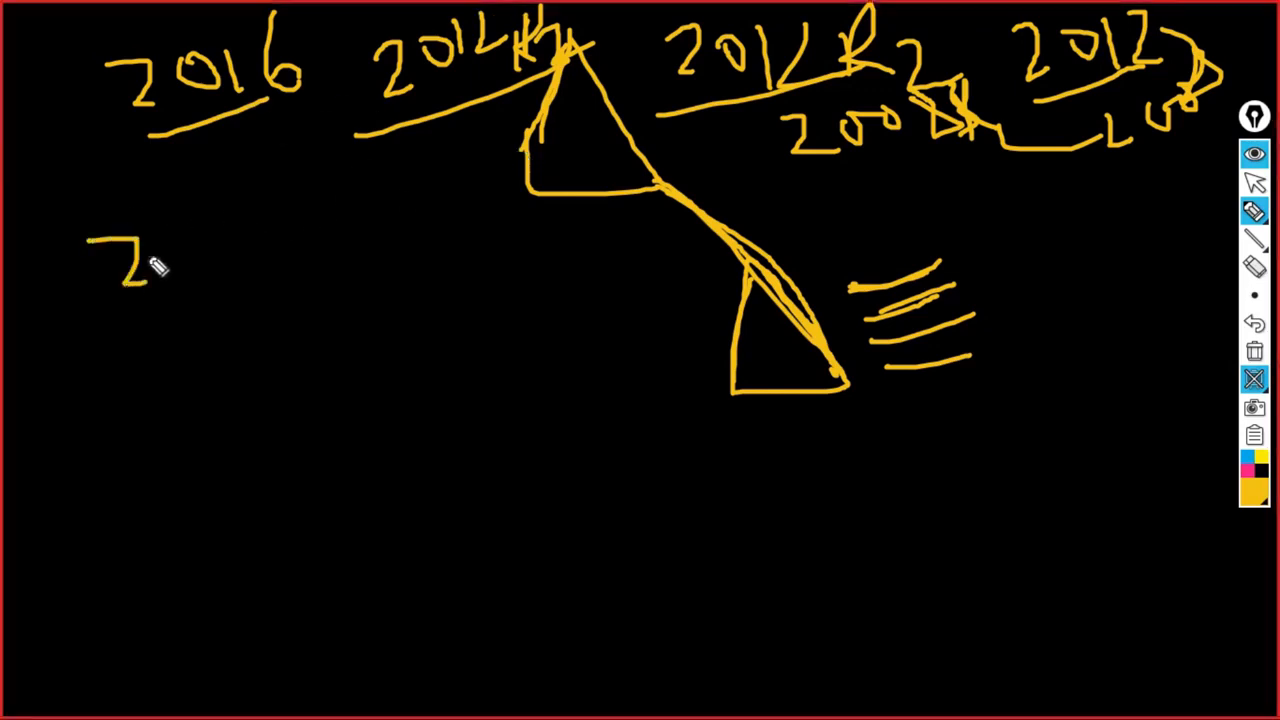
pyautogui.moveTo(166, 236)
pyautogui.mouseDown()
pyautogui.moveTo(171, 254)
pyautogui.moveTo(203, 256)
pyautogui.mouseUp()
pyautogui.moveTo(252, 200); pyautogui.dragTo(245, 252)
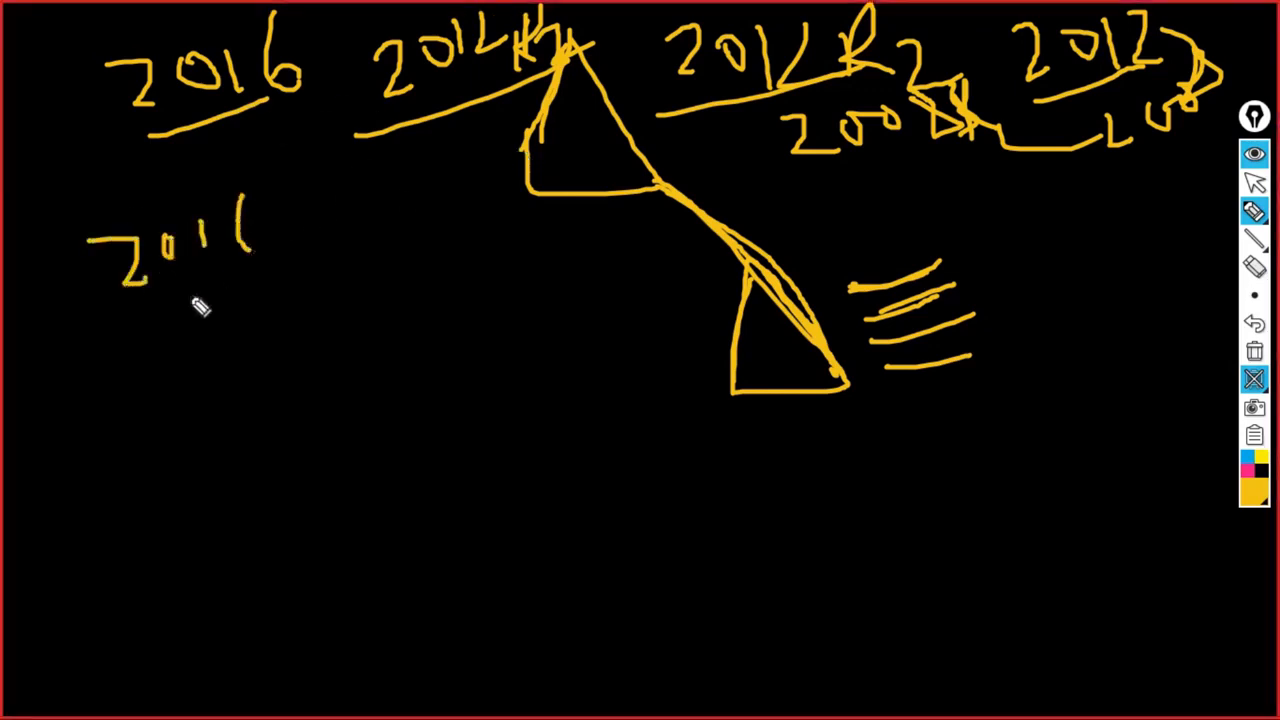
# - Continue the year list with 2012 R2 and 2012, circle it, and circle the triangles
pyautogui.moveTo(148, 318); pyautogui.dragTo(190, 346)
pyautogui.moveTo(208, 296)
pyautogui.mouseDown()
pyautogui.moveTo(212, 318)
pyautogui.moveTo(300, 318)
pyautogui.mouseUp()
pyautogui.moveTo(318, 268)
pyautogui.mouseDown()
pyautogui.moveTo(322, 312)
pyautogui.moveTo(368, 302)
pyautogui.mouseUp()
pyautogui.moveTo(160, 388)
pyautogui.mouseDown()
pyautogui.moveTo(190, 398)
pyautogui.moveTo(282, 357)
pyautogui.moveTo(292, 395)
pyautogui.mouseUp()
pyautogui.moveTo(342, 338); pyautogui.dragTo(366, 368)
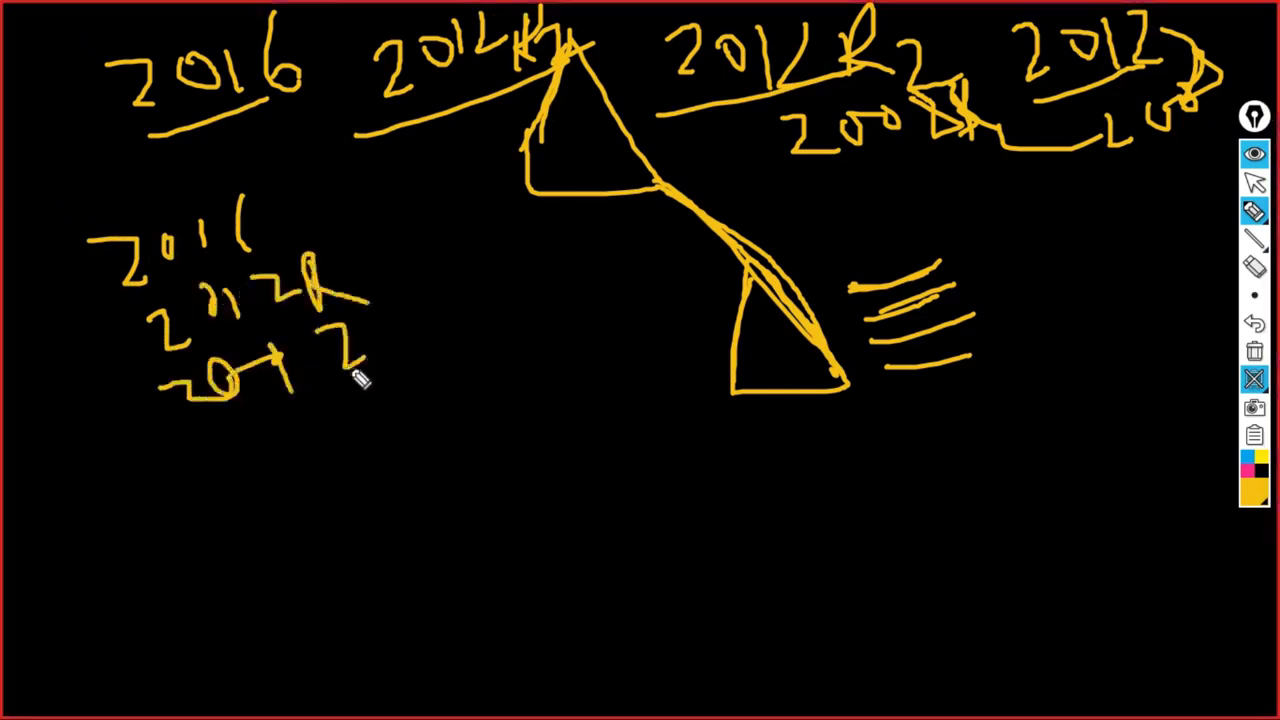
pyautogui.moveTo(198, 450)
pyautogui.mouseDown()
pyautogui.moveTo(248, 474)
pyautogui.moveTo(292, 424)
pyautogui.moveTo(349, 423)
pyautogui.moveTo(370, 404)
pyautogui.moveTo(366, 374)
pyautogui.moveTo(410, 408)
pyautogui.moveTo(498, 394)
pyautogui.mouseUp()
pyautogui.moveTo(293, 507); pyautogui.dragTo(418, 300)
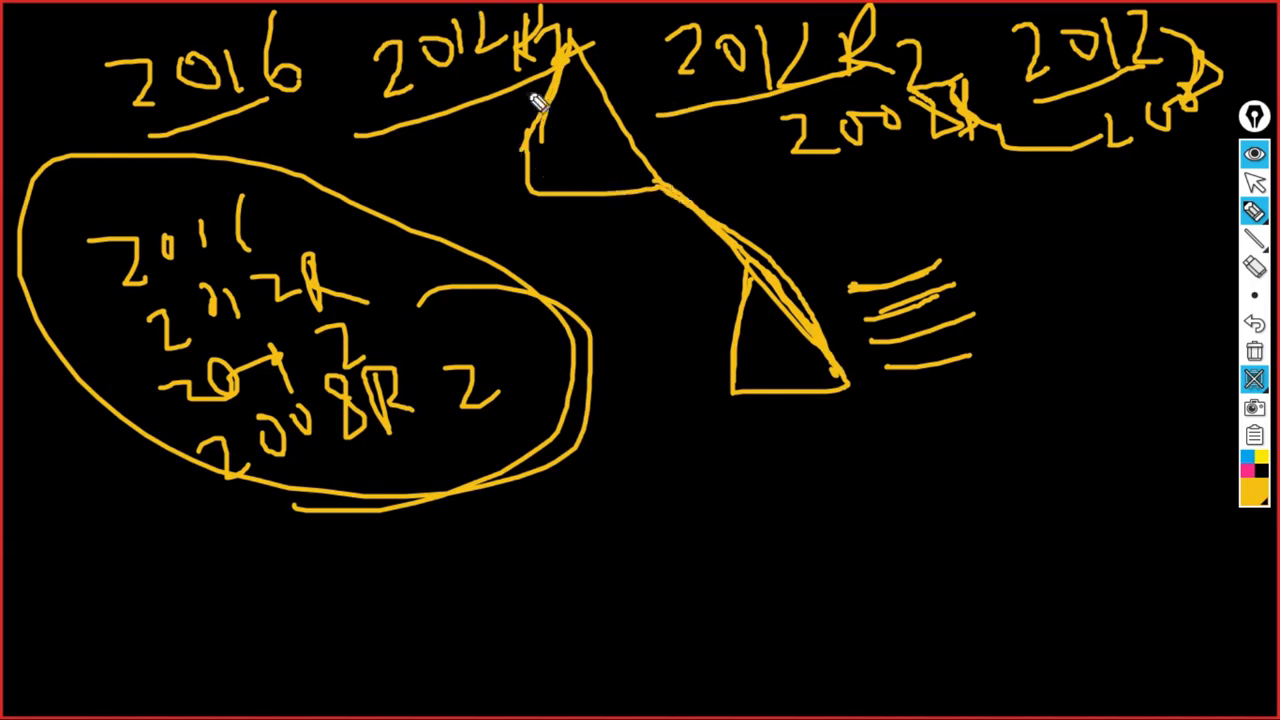
pyautogui.moveTo(628, 12)
pyautogui.mouseDown()
pyautogui.moveTo(518, 22)
pyautogui.moveTo(498, 190)
pyautogui.moveTo(500, 157)
pyautogui.mouseUp()
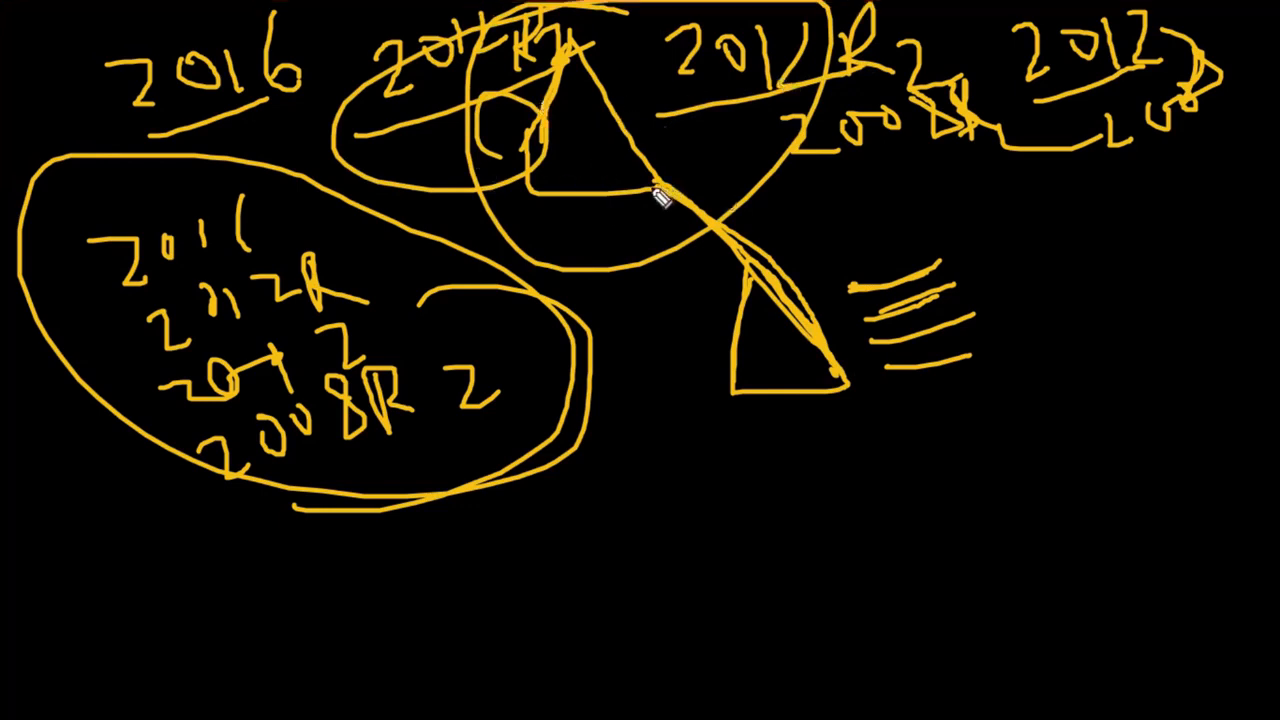
pyautogui.moveTo(660, 197)
pyautogui.mouseDown()
pyautogui.moveTo(716, 212)
pyautogui.moveTo(883, 409)
pyautogui.moveTo(780, 286)
pyautogui.moveTo(850, 405)
pyautogui.mouseUp()
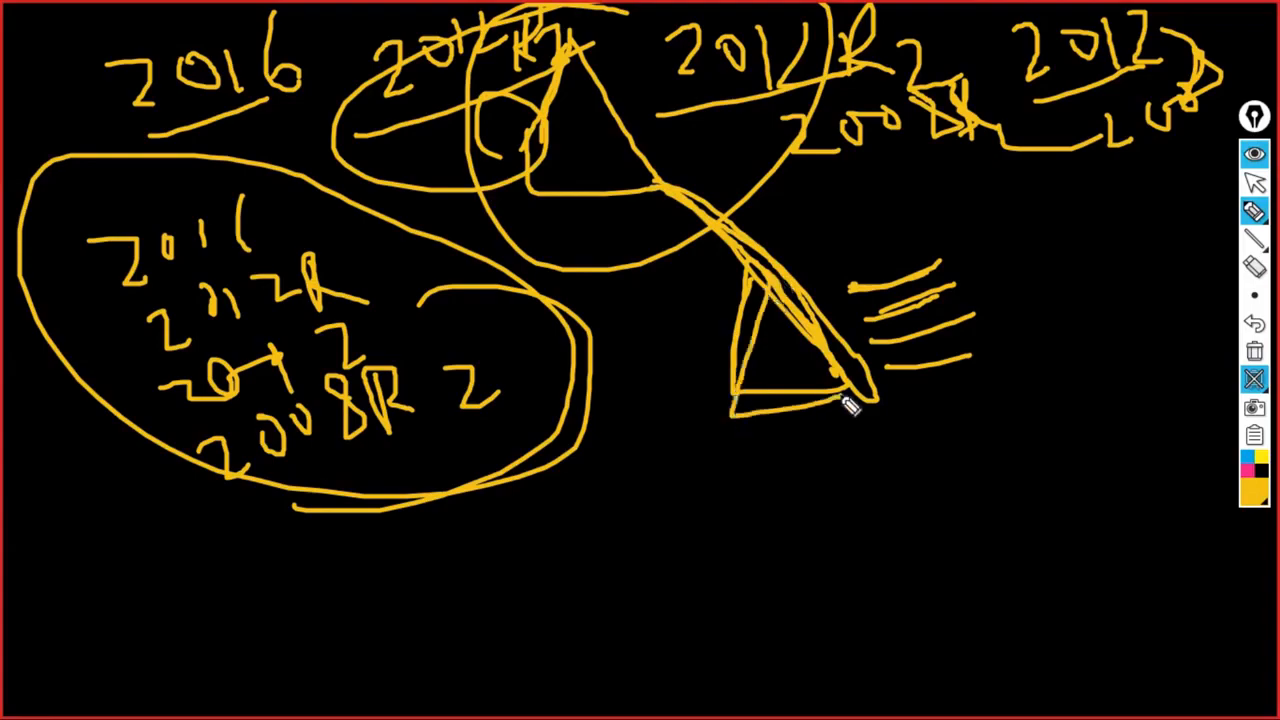
# - Clear the EpicPen drawings, return to server1, and enter and confirm the DSRM password
pyautogui.click(1255, 353)
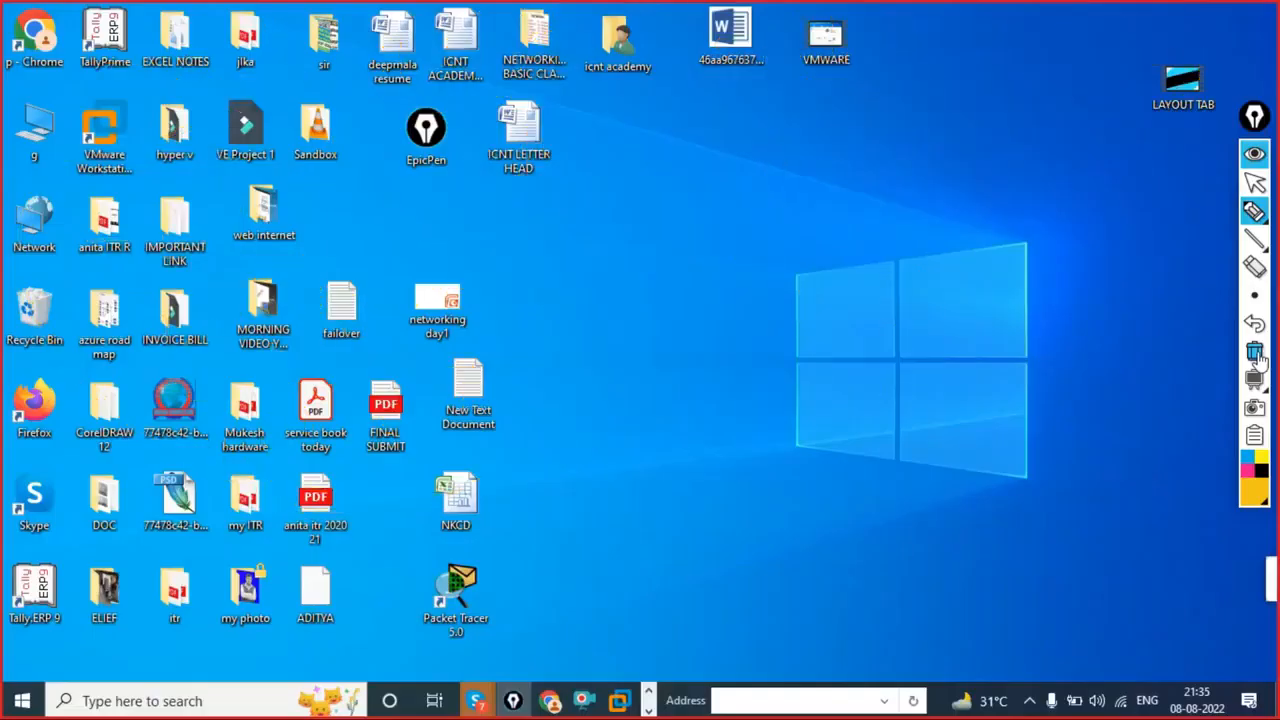
pyautogui.click(620, 700)
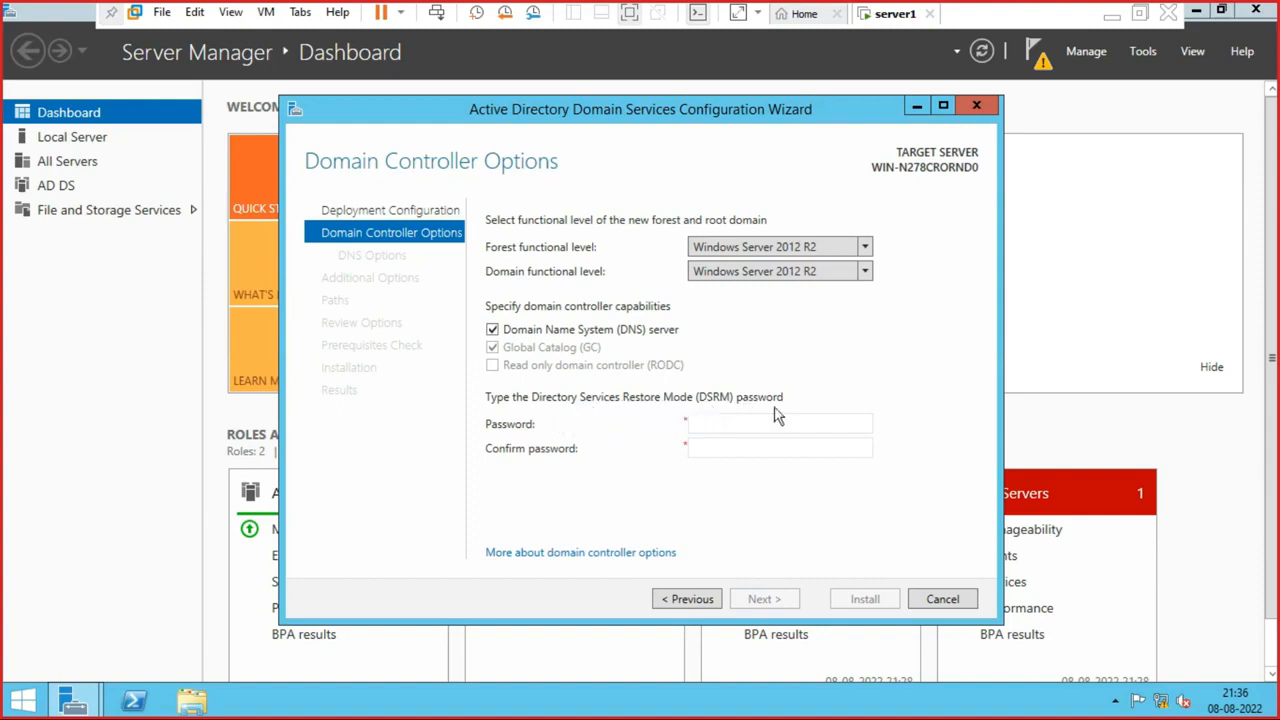
pyautogui.click(726, 424)
pyautogui.write('min@123')
pyautogui.press('Tab')
pyautogui.write('Admin@123')
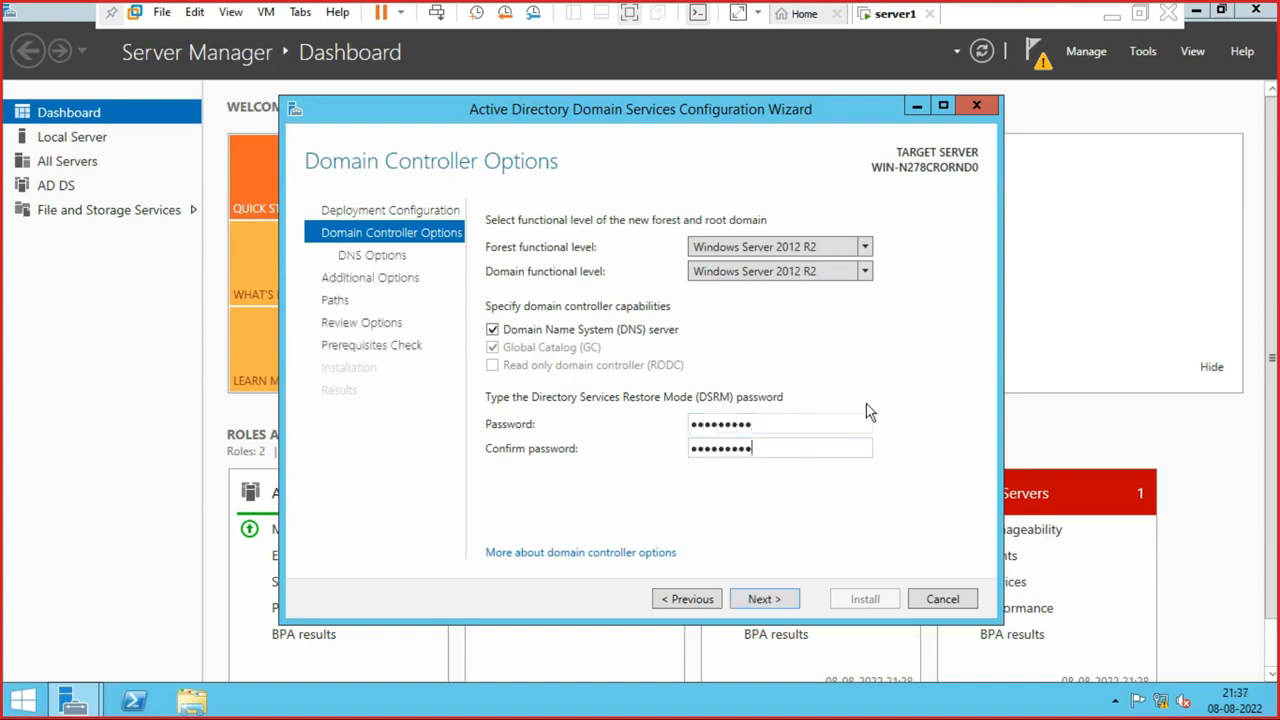
# - Advance to Paths and review the C:\Windows\NTDS database and log paths and C:\Windows\SYSVOL
pyautogui.click(762, 600)
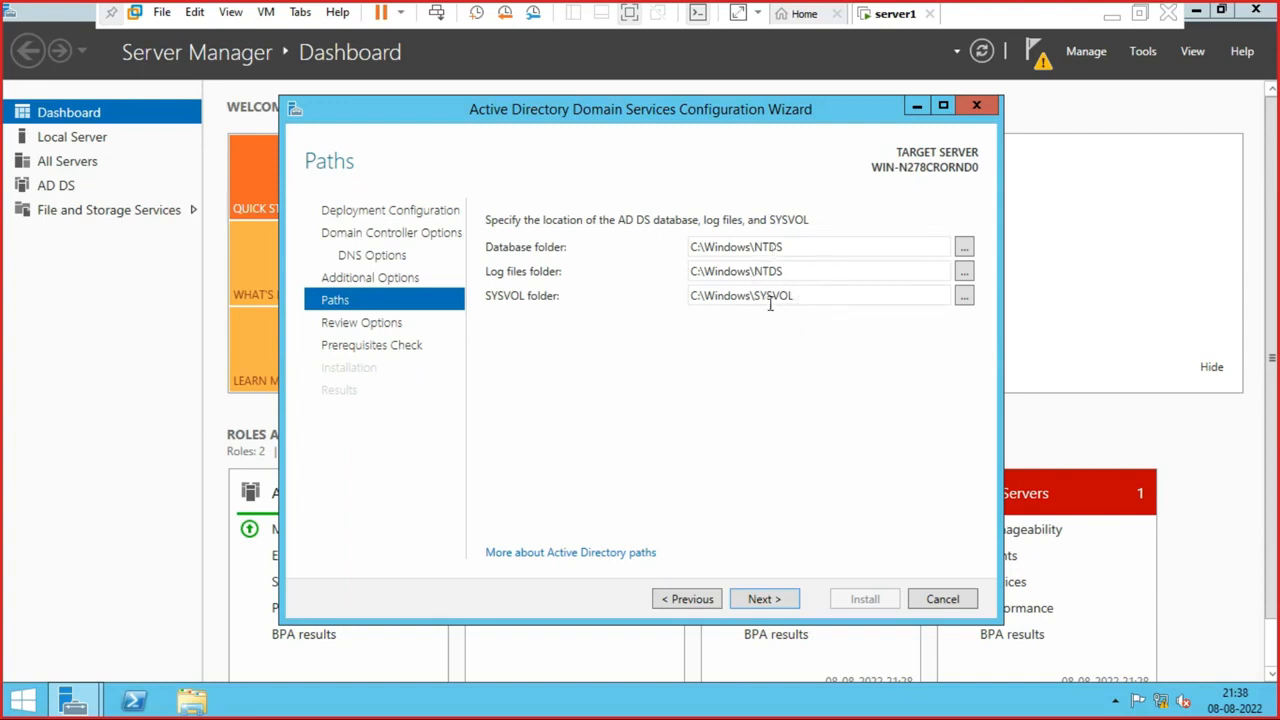
pyautogui.tripleClick(797, 247)
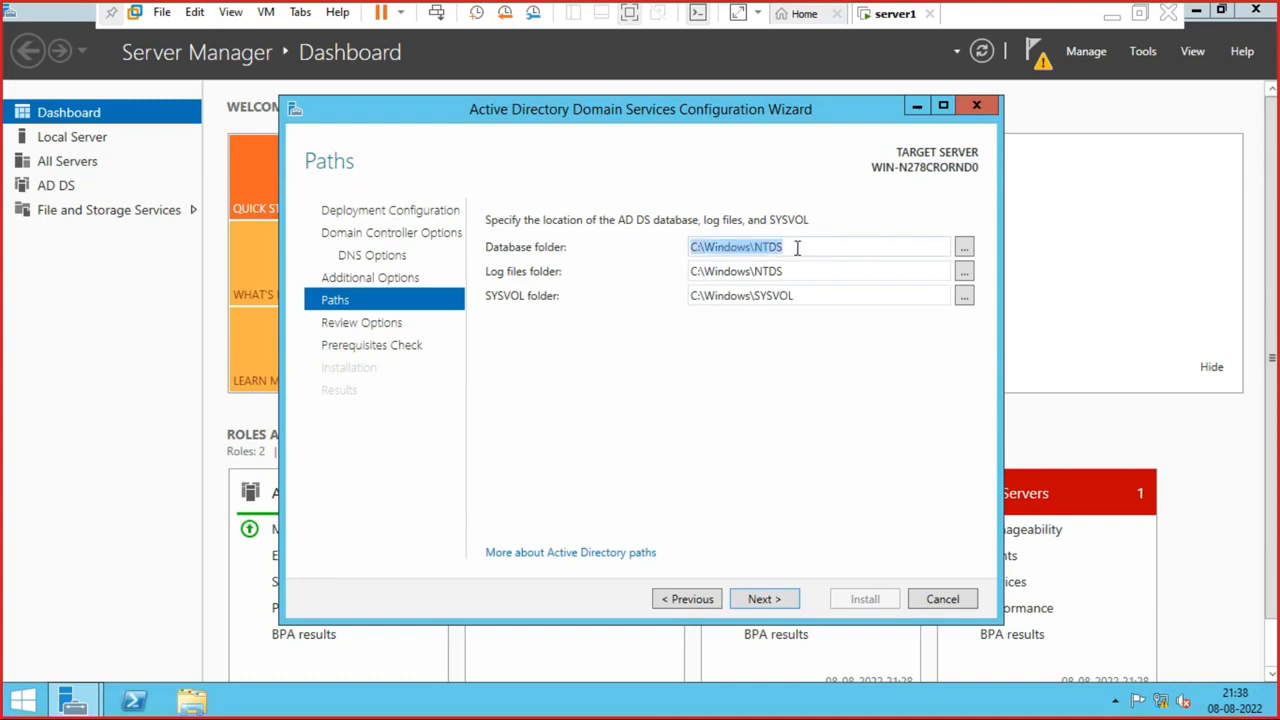
pyautogui.click(797, 247)
pyautogui.tripleClick(803, 271)
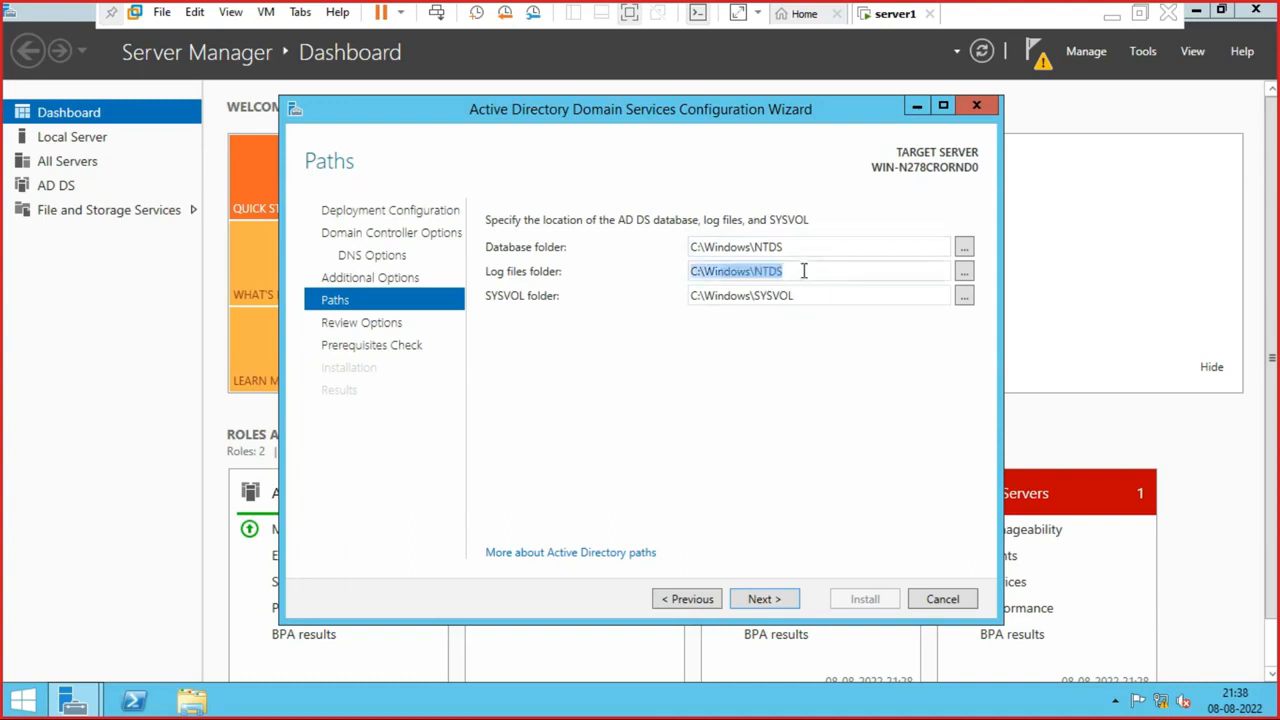
pyautogui.click(803, 271)
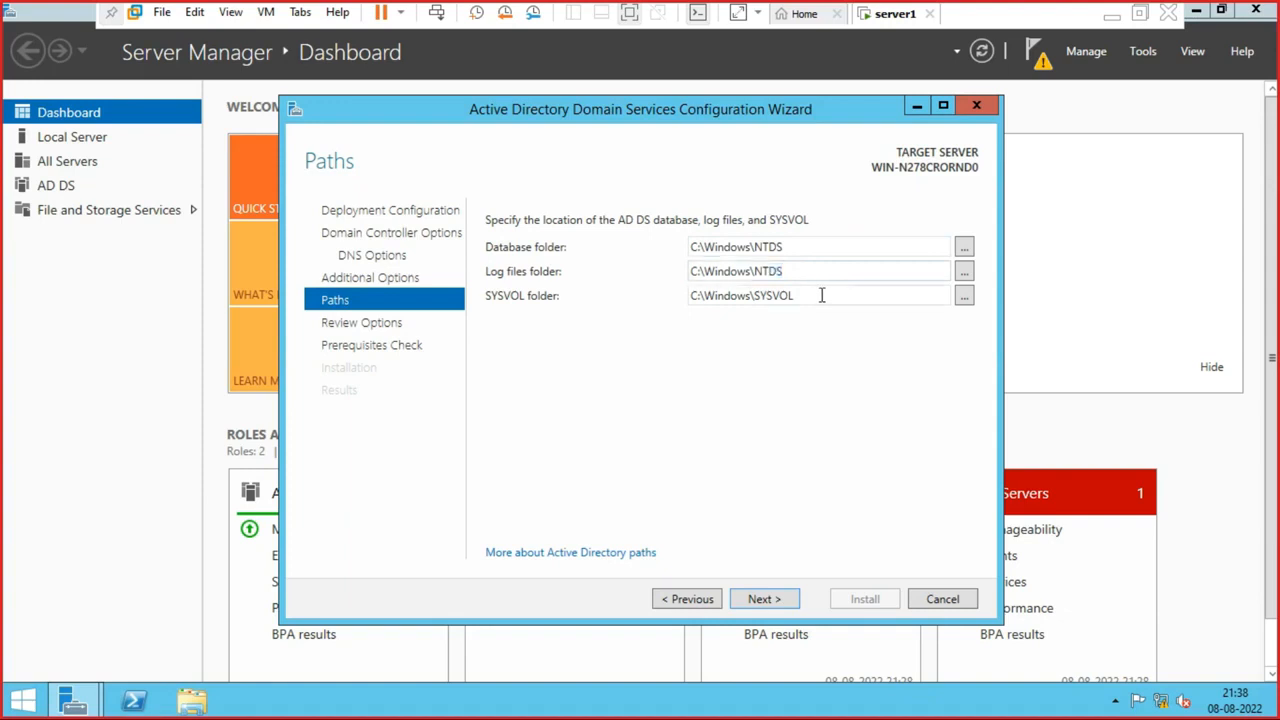
pyautogui.tripleClick(821, 295)
pyautogui.click(821, 295)
pyautogui.press('super+e')
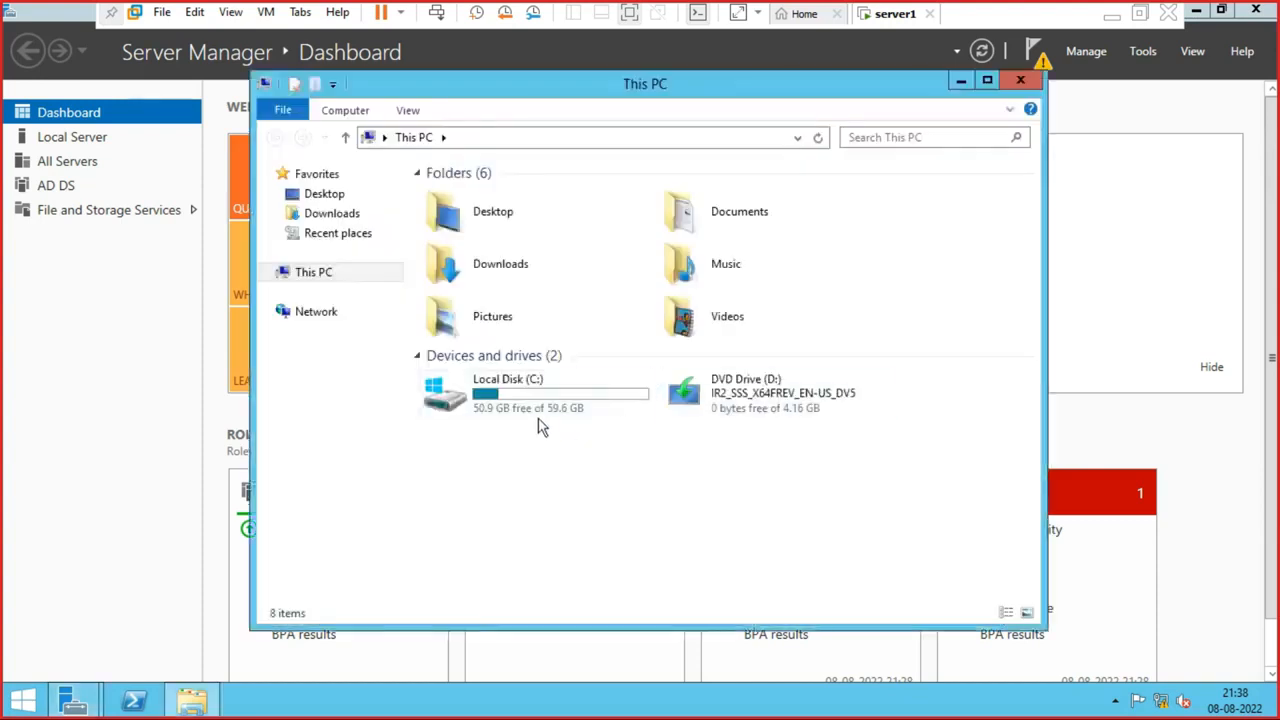
pyautogui.doubleClick(530, 411)
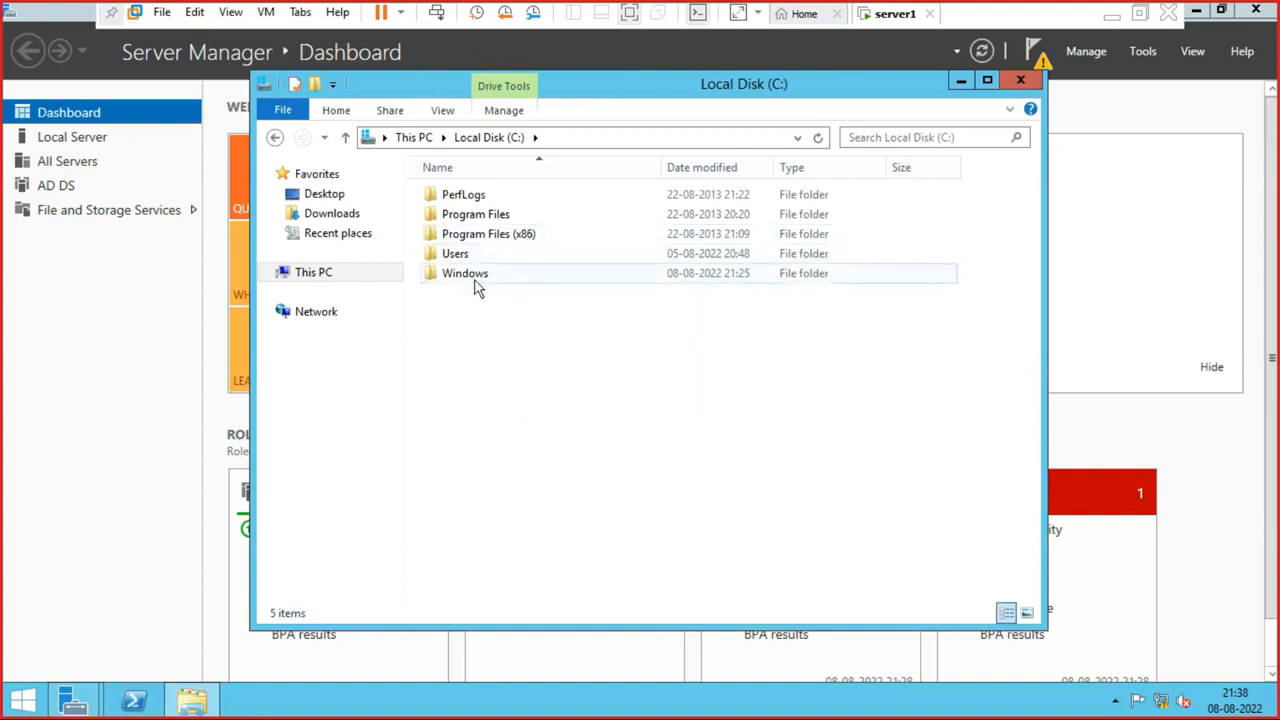
pyautogui.doubleClick(477, 278)
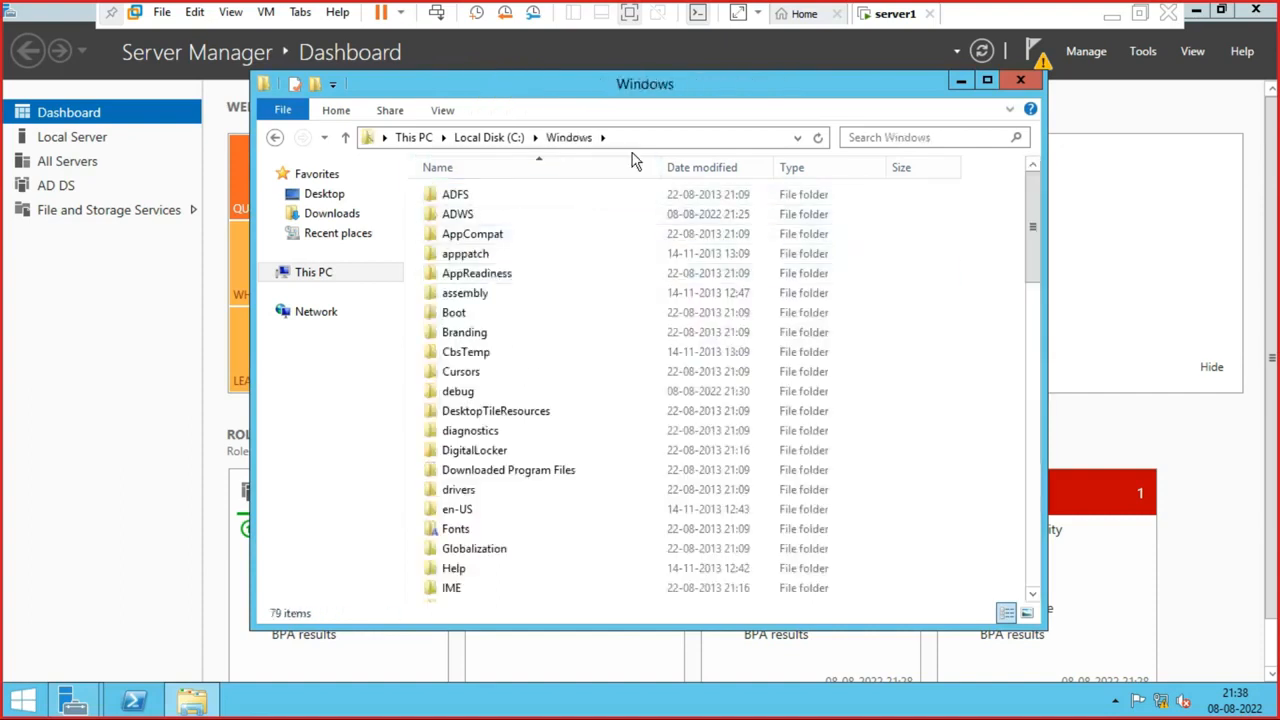
pyautogui.click(479, 253)
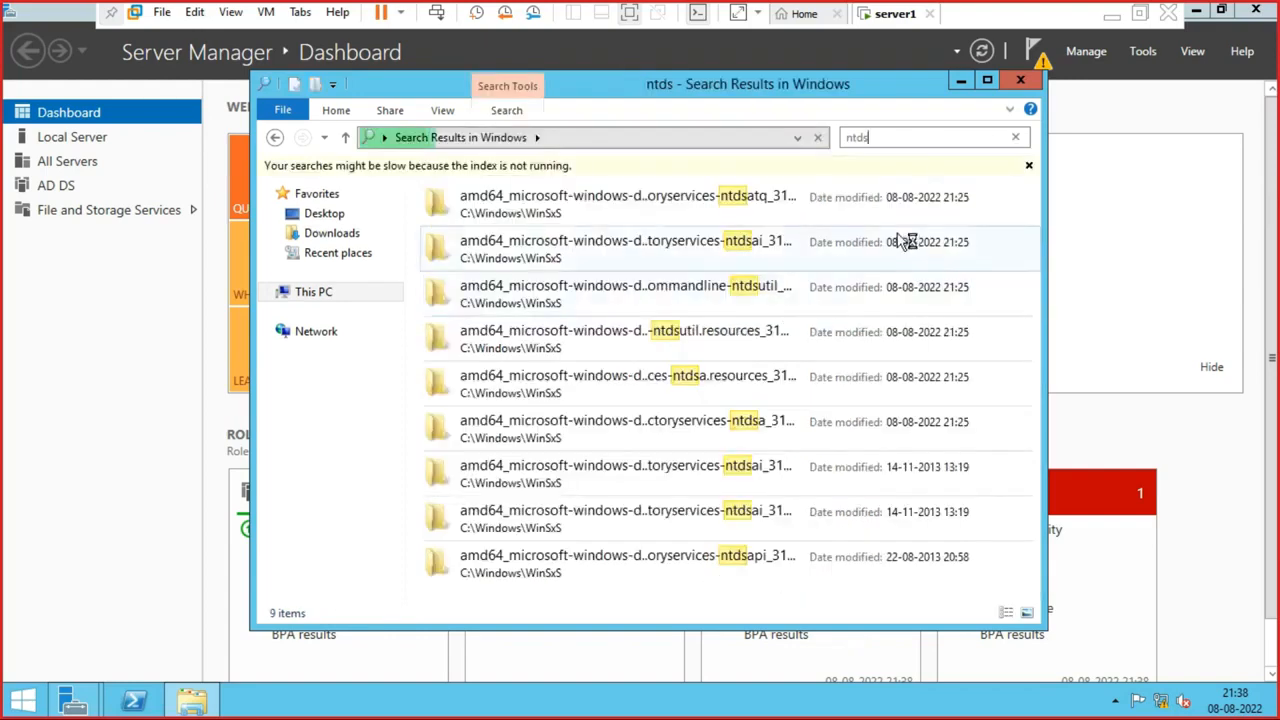
pyautogui.click(1022, 84)
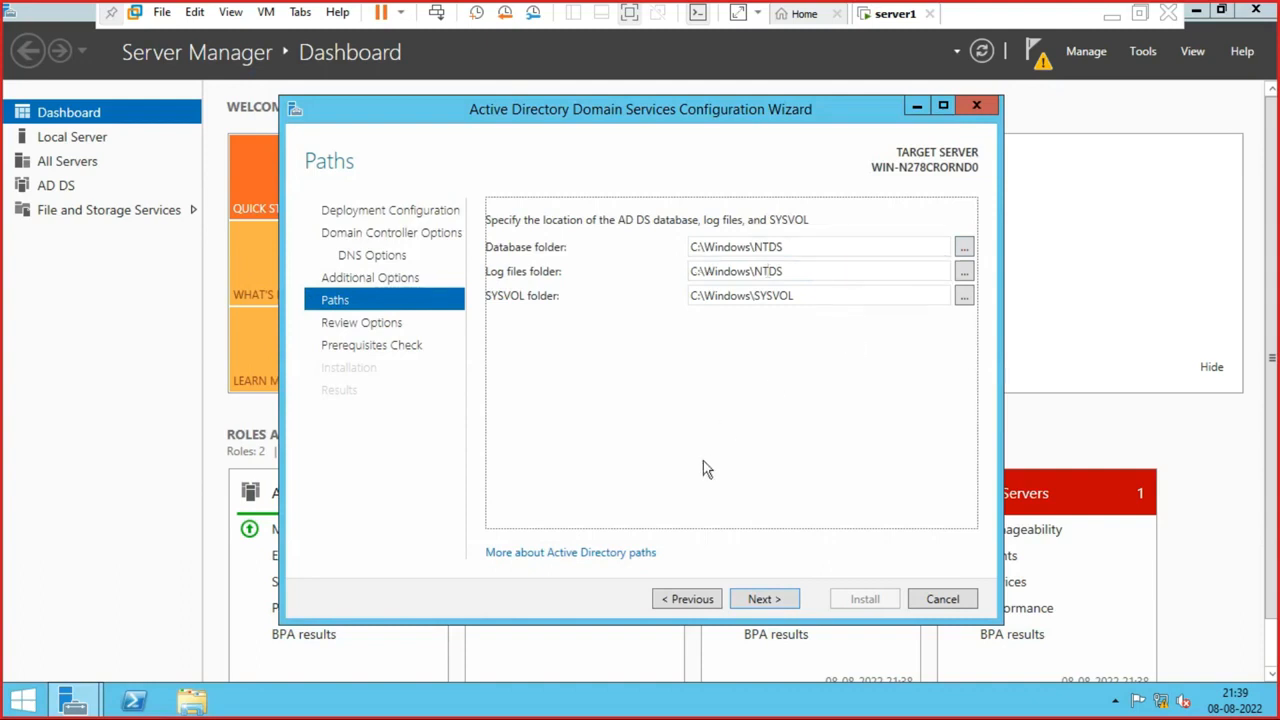
# - Accept the default AD DS database, log and SYSVOL paths and run the prerequisites check
pyautogui.click(760, 600)
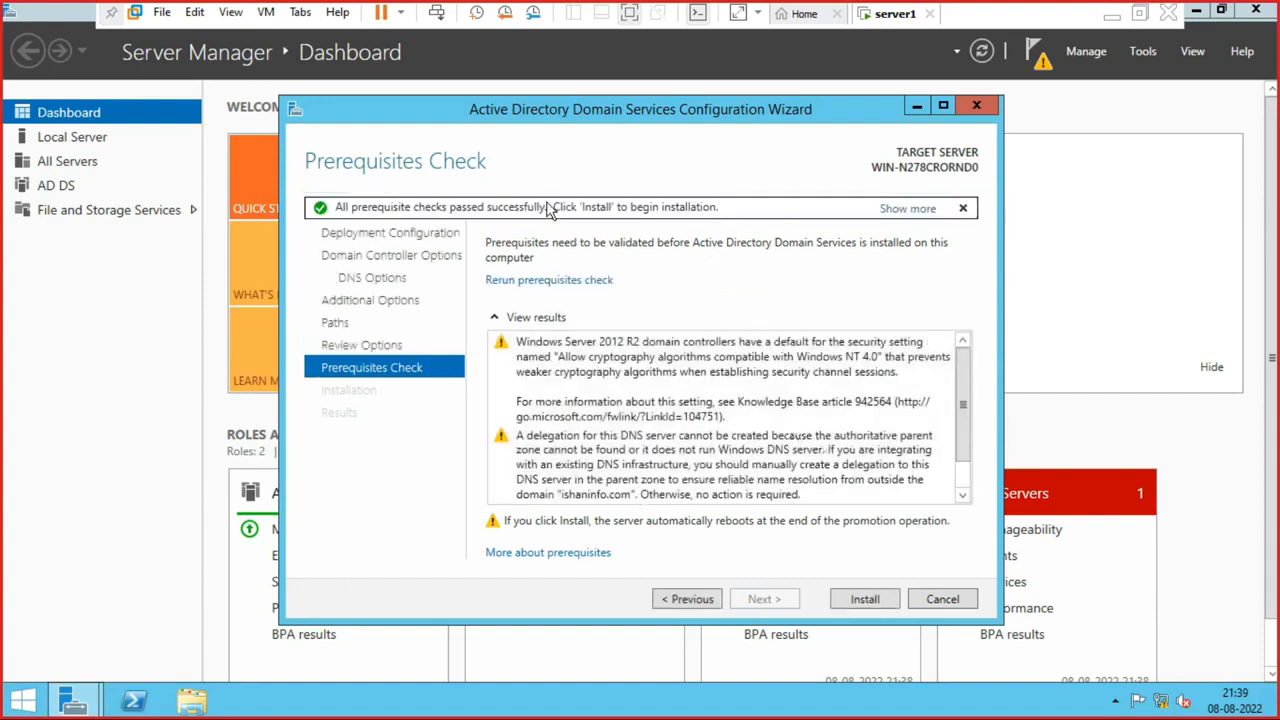
# - Install the domain controller promotion and let server1 reboot to the sign-in screen
pyautogui.click(865, 603)
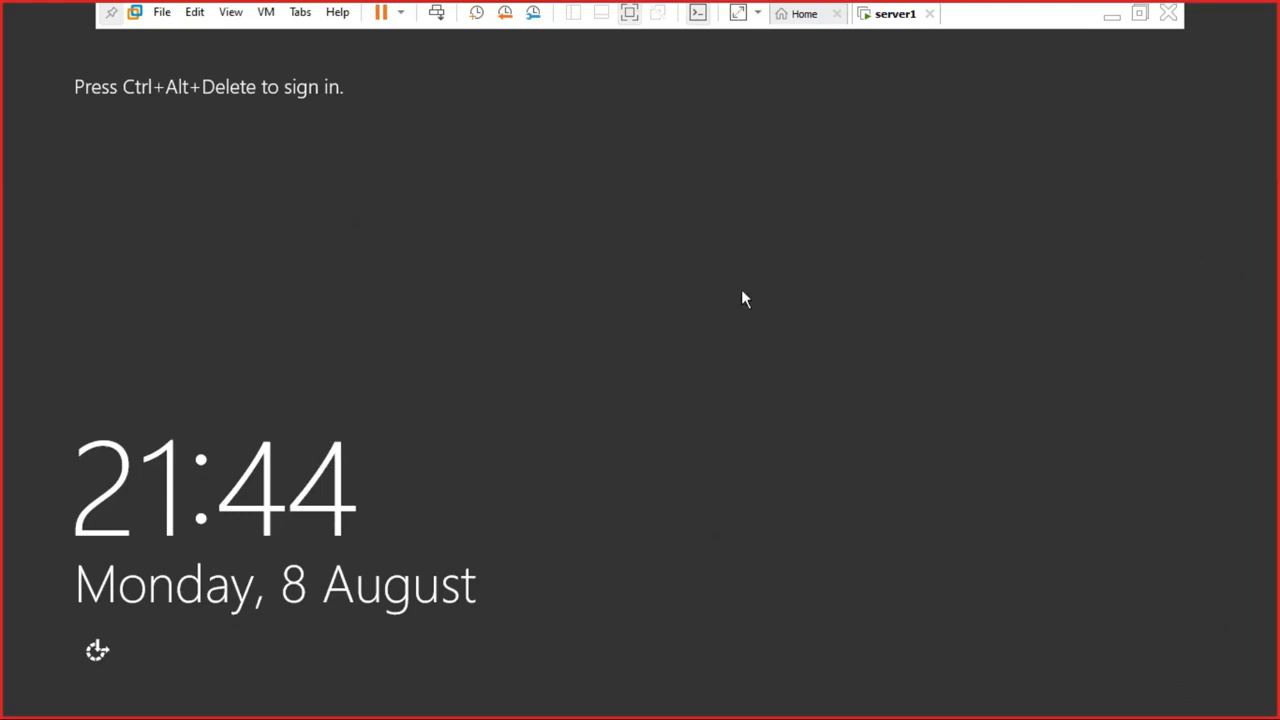
# - Sign in to server1 as the domain Administrator using the account password
pyautogui.press('ctrl+alt+Insert')
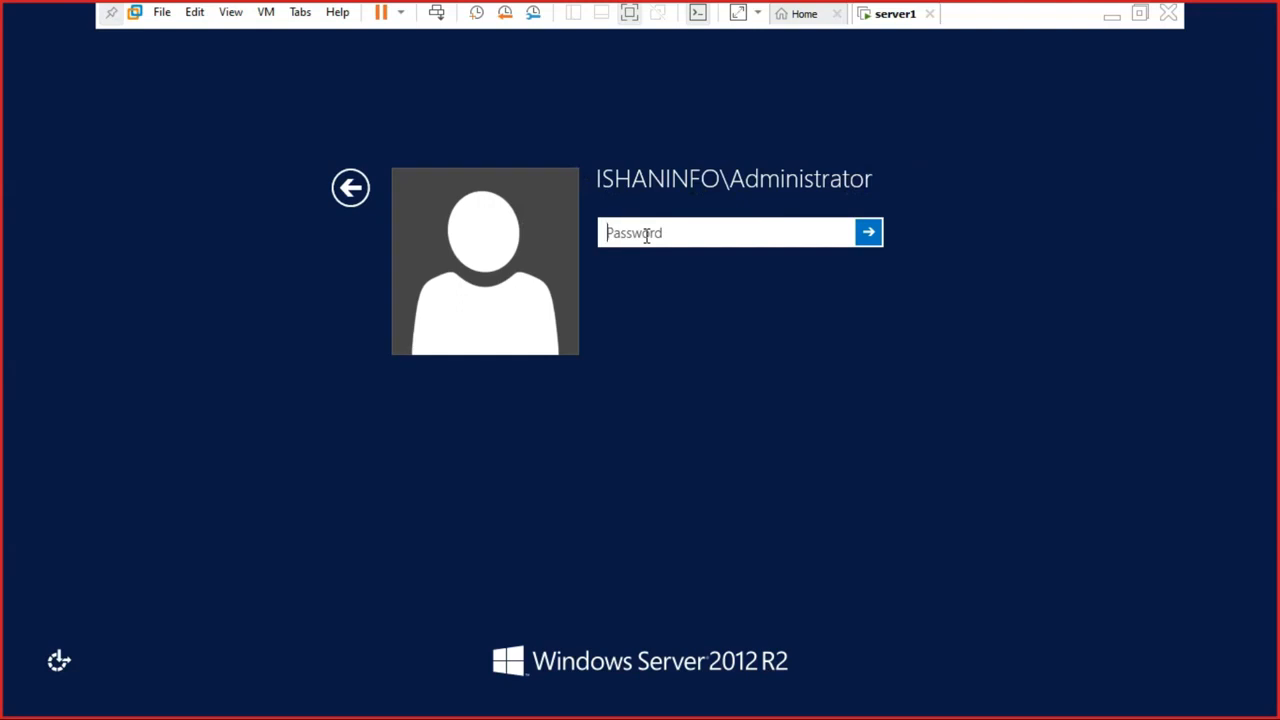
pyautogui.write('*********')
pyautogui.press('Return')
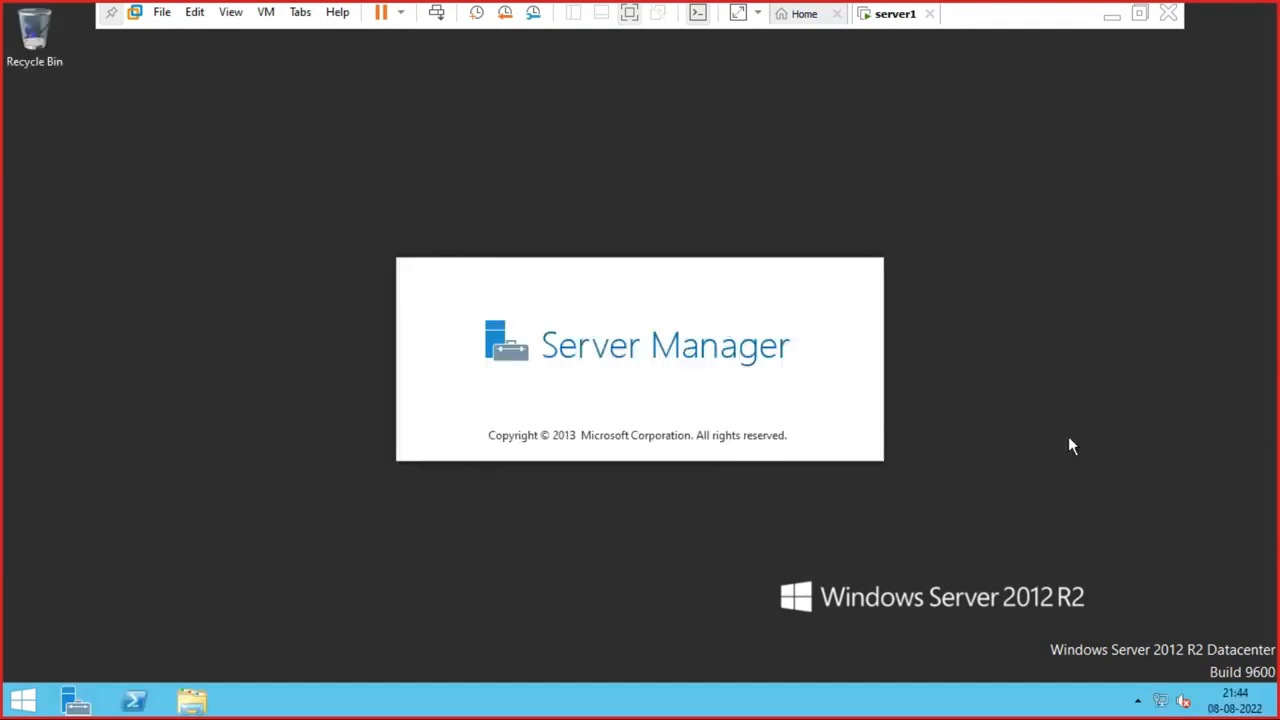
# - Launch Computer Management (compmgmt.msc), widen its console tree, then start an EpicPen text note
pyautogui.press('super+r')
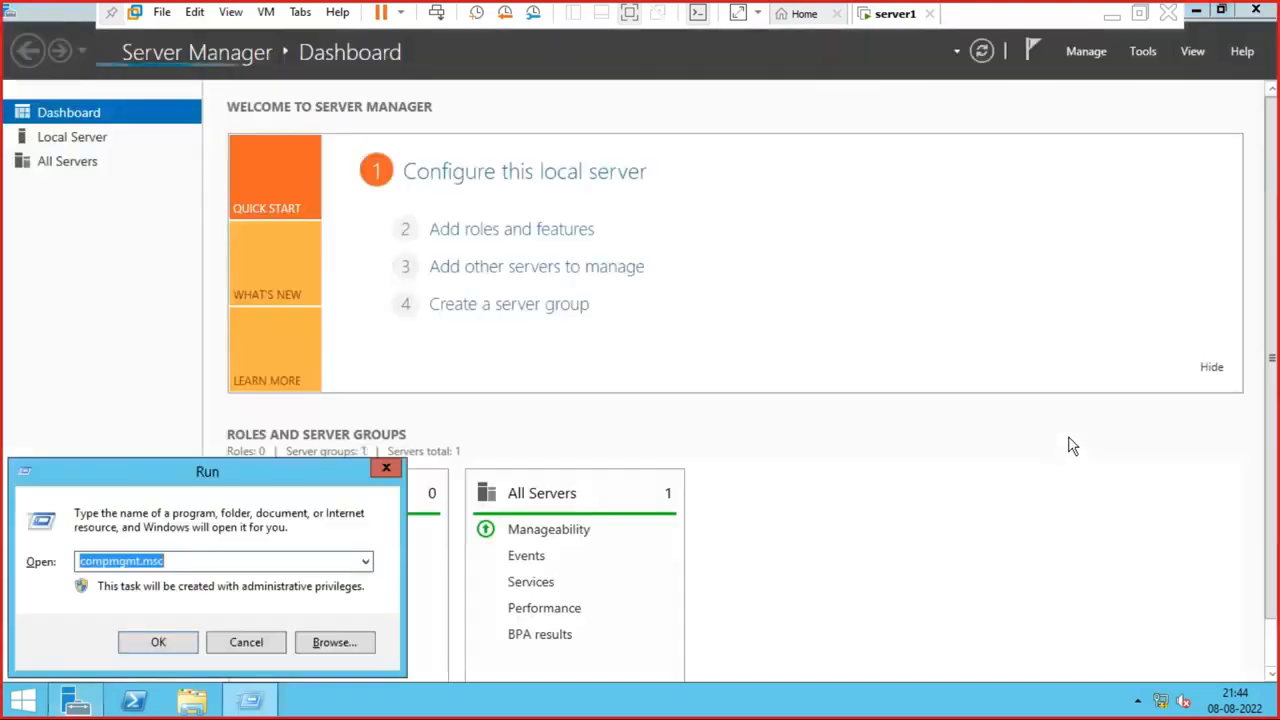
pyautogui.press('Return')
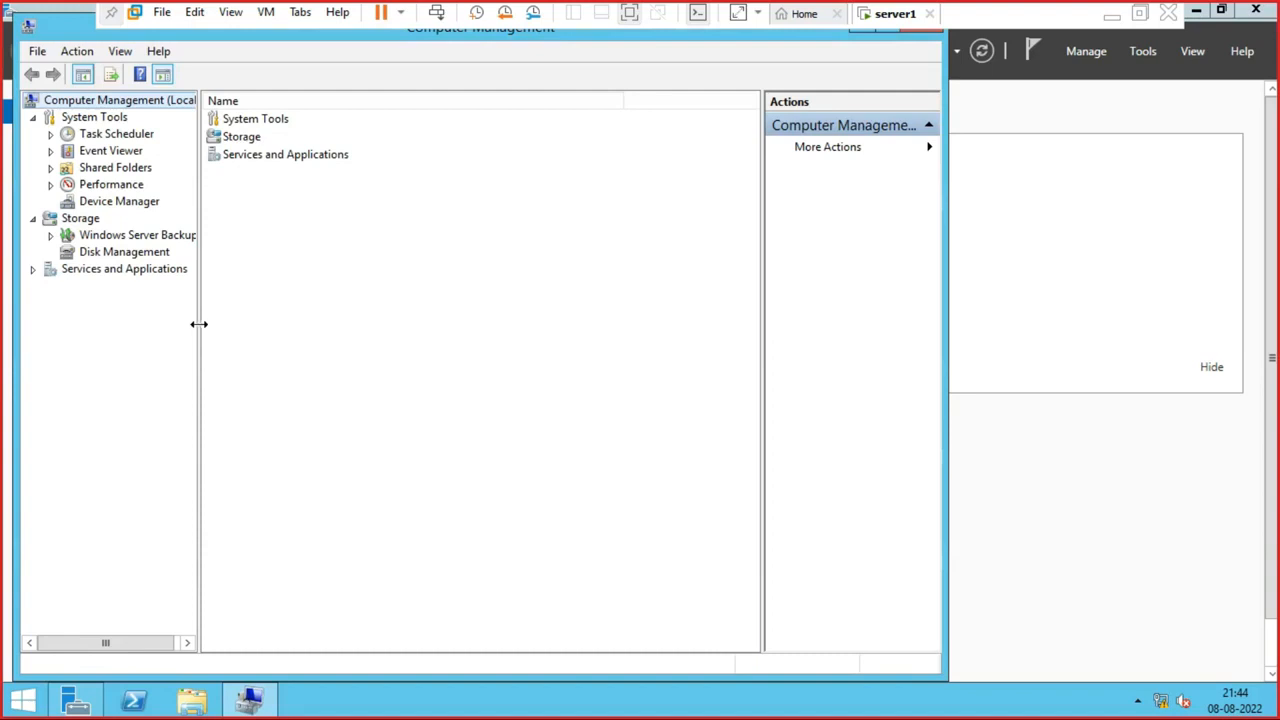
pyautogui.moveTo(197, 324); pyautogui.dragTo(332, 324)
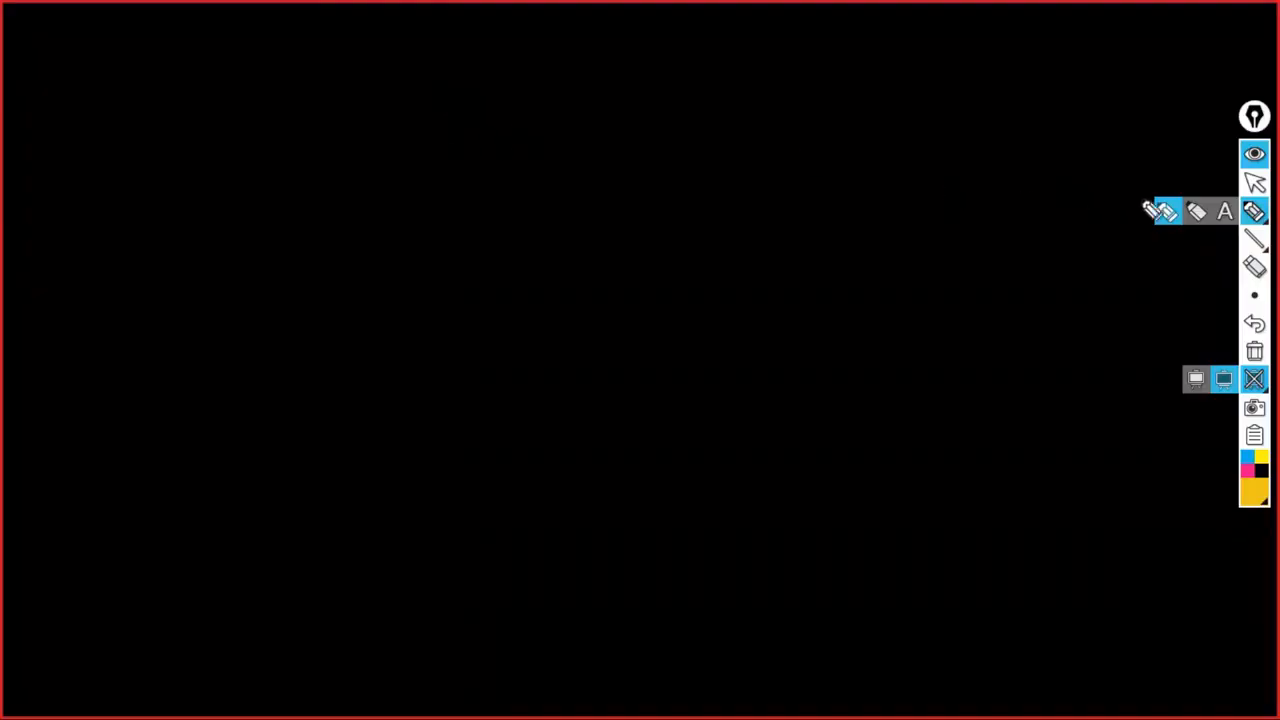
pyautogui.click(1224, 211)
pyautogui.click(403, 97)
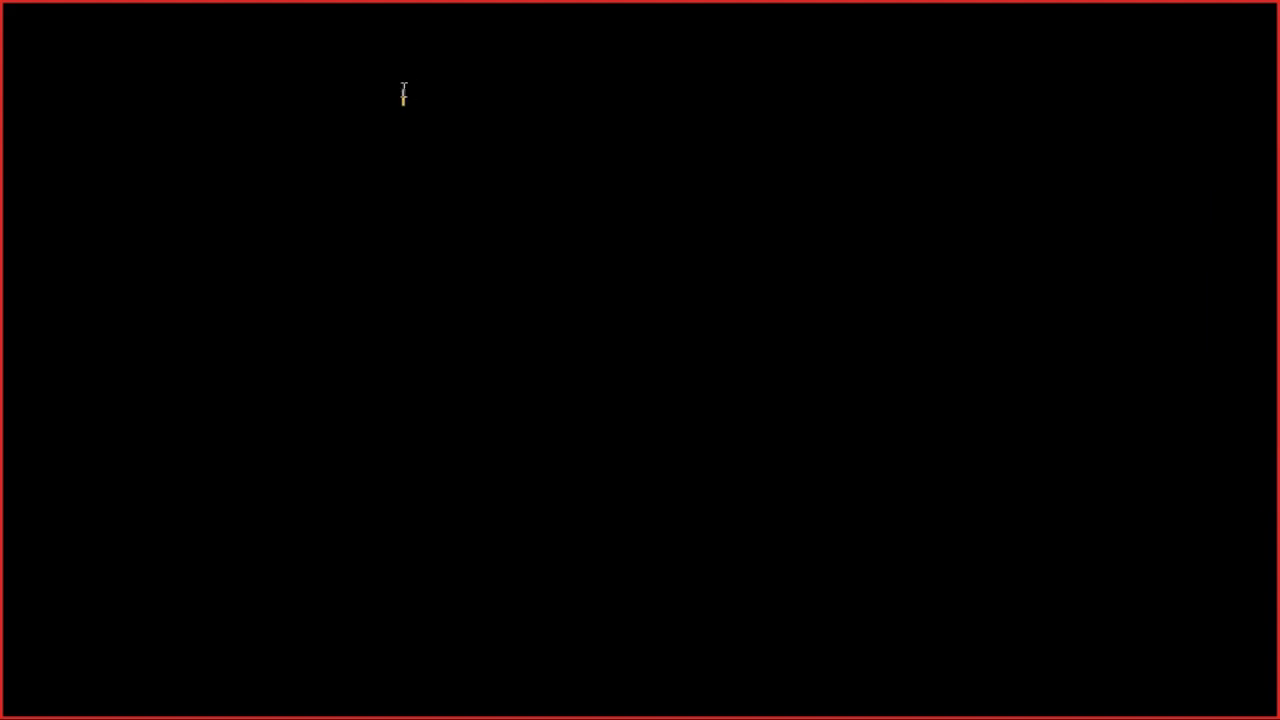